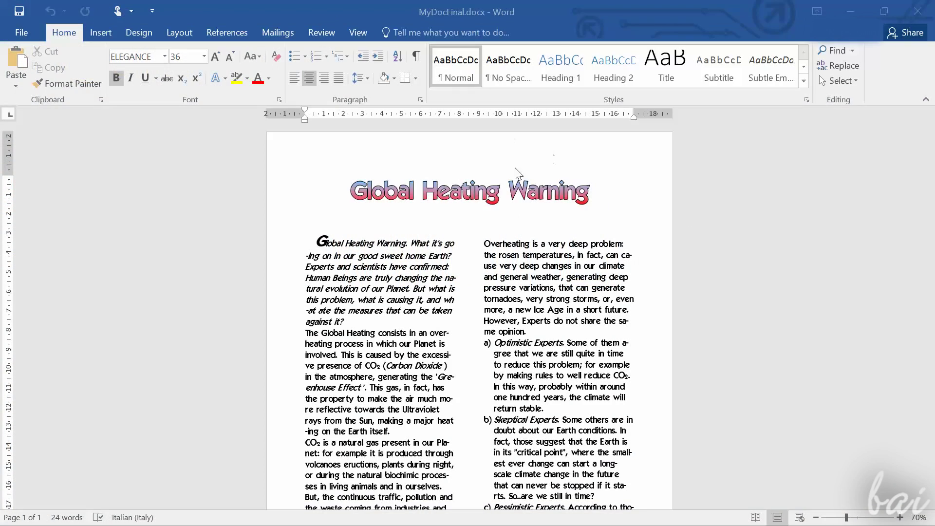
Scroll through the finished Global Heating Warning document to review it.
{"action": "scroll", "coordinate": [497, 200], "scroll_direction": "up", "scroll_amount": 7}
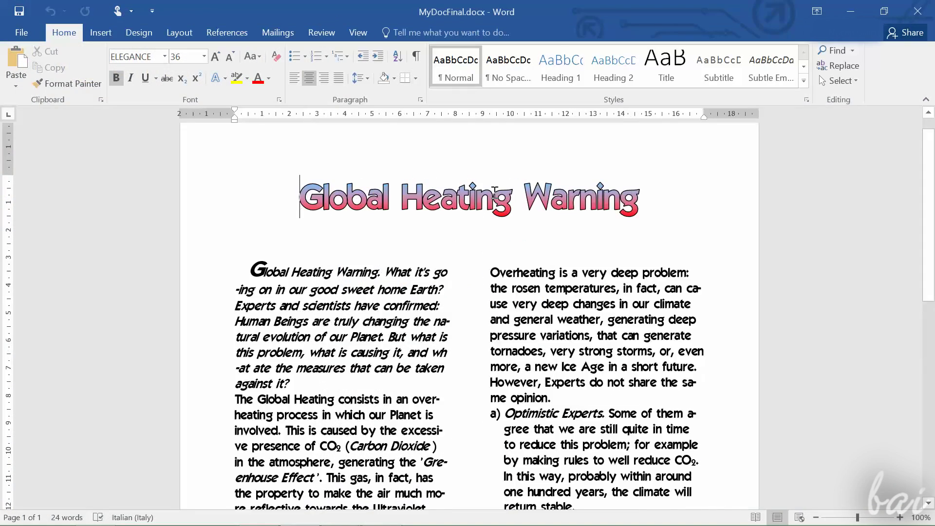
{"action": "scroll", "coordinate": [493, 175], "scroll_direction": "down", "scroll_amount": 3}
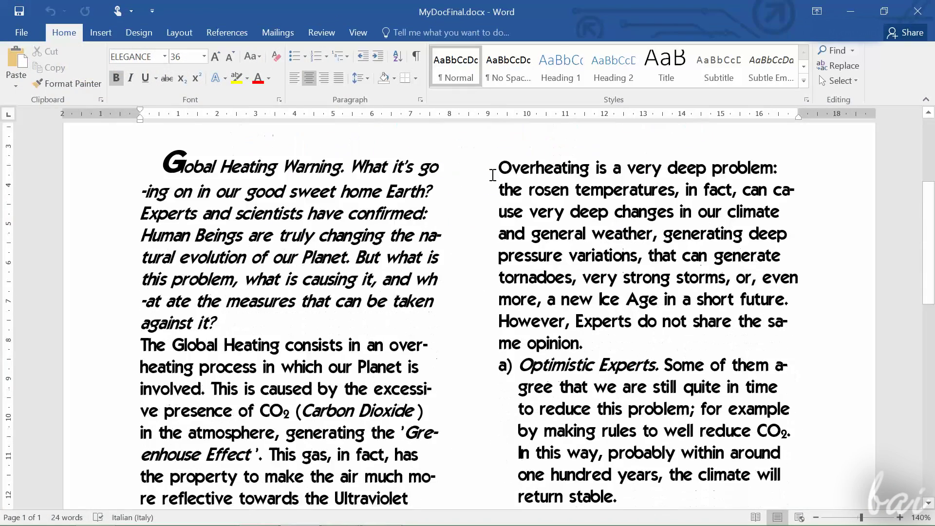
{"action": "scroll", "coordinate": [493, 175], "scroll_direction": "down", "scroll_amount": 9}
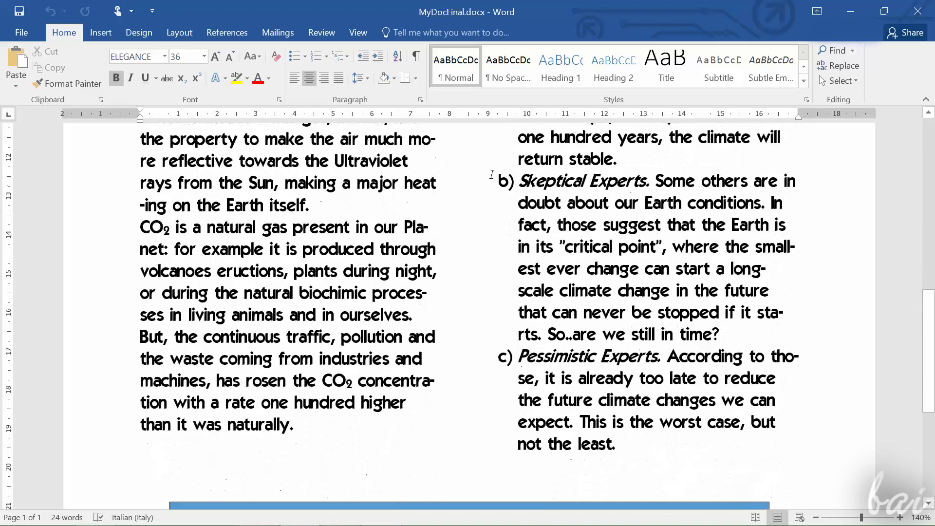
{"action": "scroll", "coordinate": [493, 175], "scroll_direction": "down", "scroll_amount": 2}
{"action": "scroll", "coordinate": [493, 175], "scroll_direction": "down", "scroll_amount": 2}
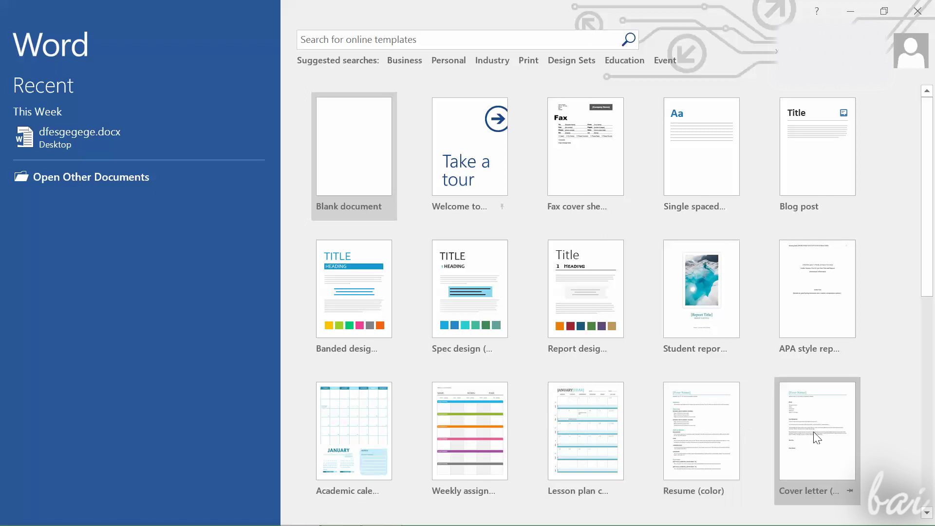
Preview the Sales Stripes business letter template, then create a blank document.
{"action": "scroll", "coordinate": [831, 397], "scroll_direction": "down", "scroll_amount": 8}
{"action": "left_click", "coordinate": [585, 190]}
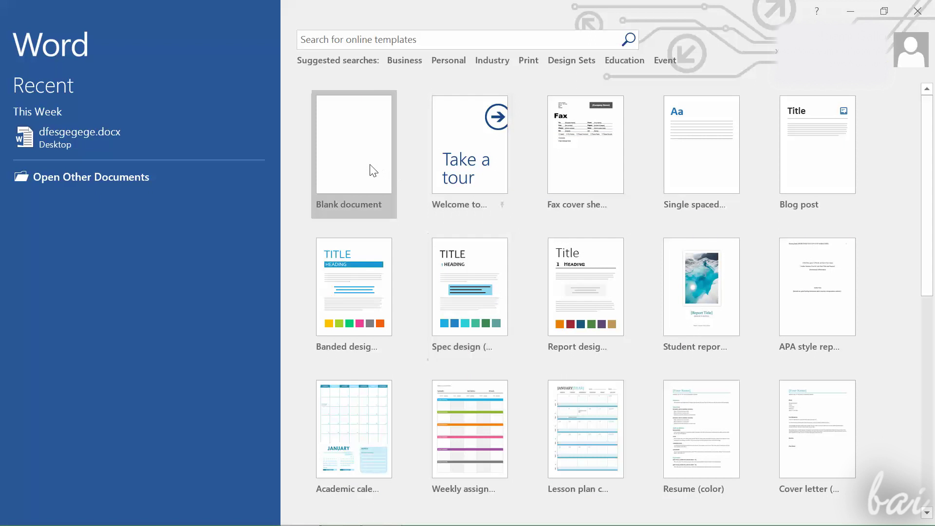
{"action": "left_click", "coordinate": [374, 171]}
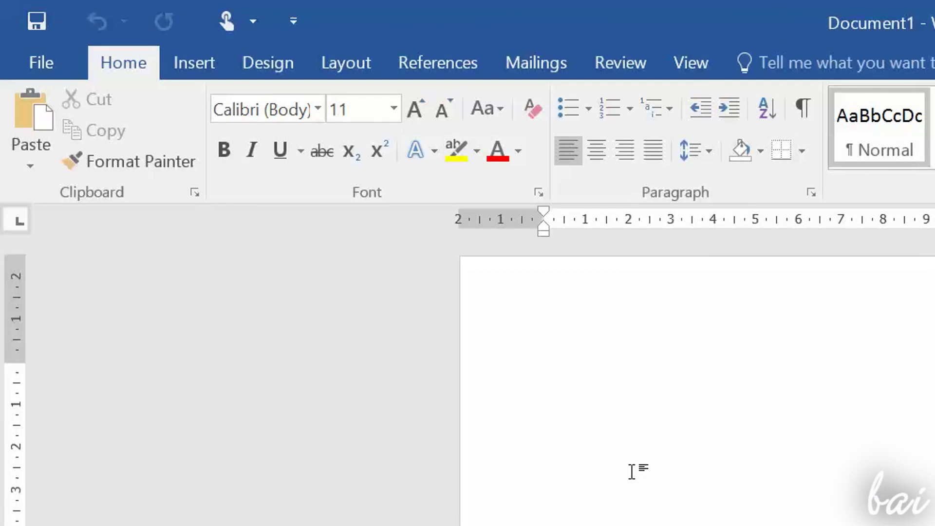
Type 'This is a' and set it to font size 20.
{"action": "type", "text": "This is a"}
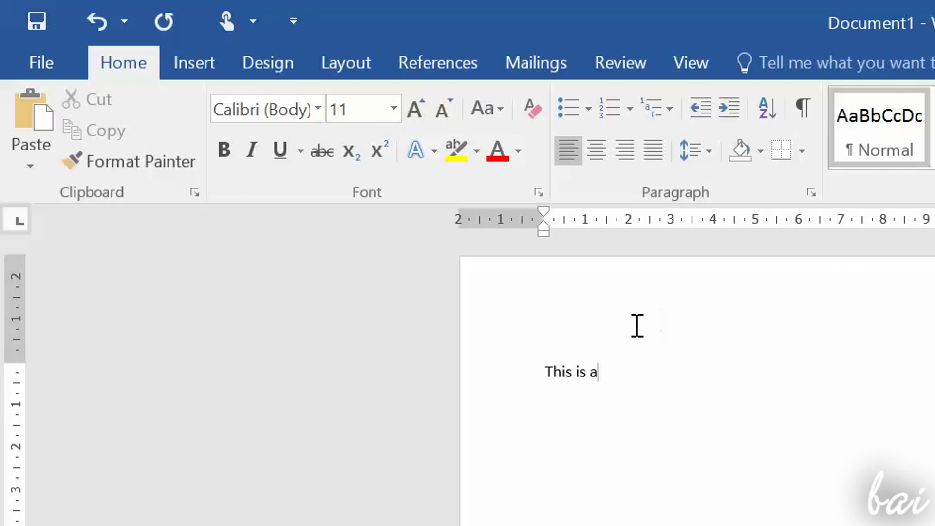
{"action": "triple_click", "coordinate": [585, 372]}
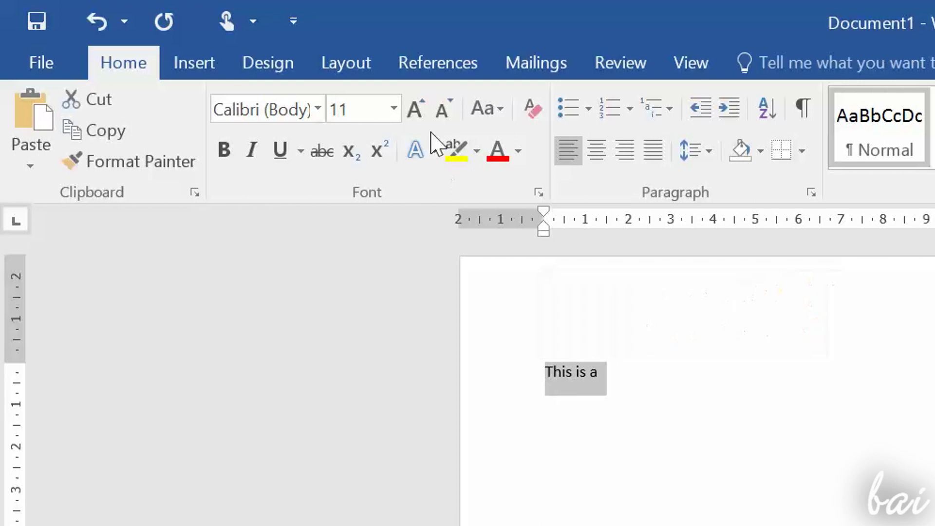
{"action": "left_click", "coordinate": [393, 108]}
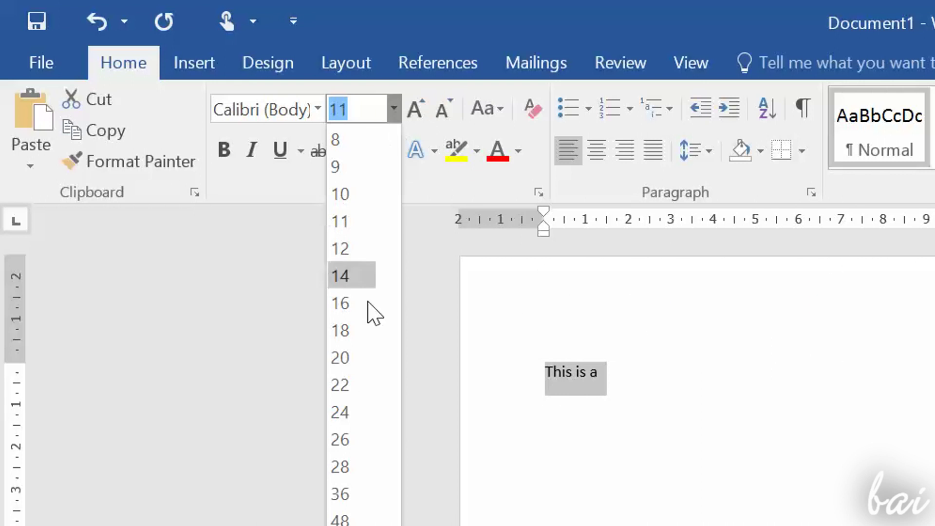
{"action": "left_click", "coordinate": [349, 365]}
Add 'Great Day!' after it in bold red text.
{"action": "left_click", "coordinate": [655, 388]}
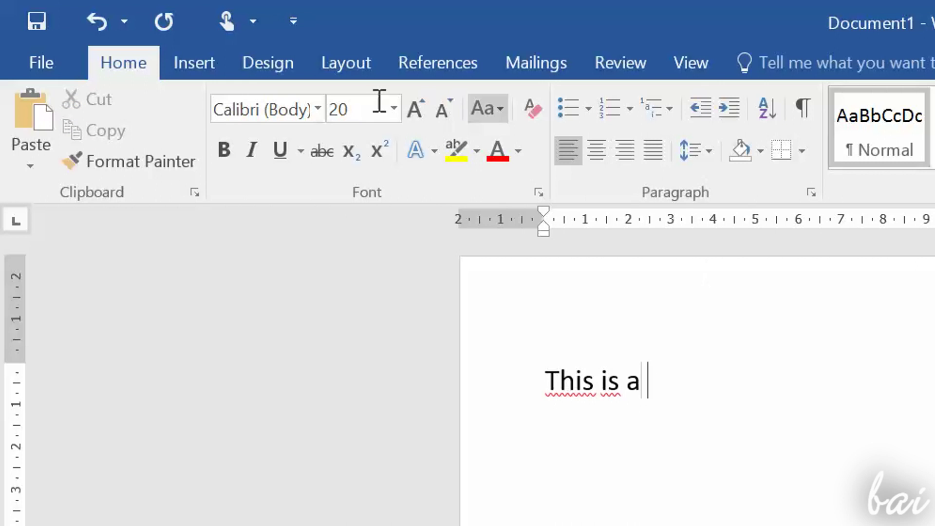
{"action": "left_click", "coordinate": [224, 158]}
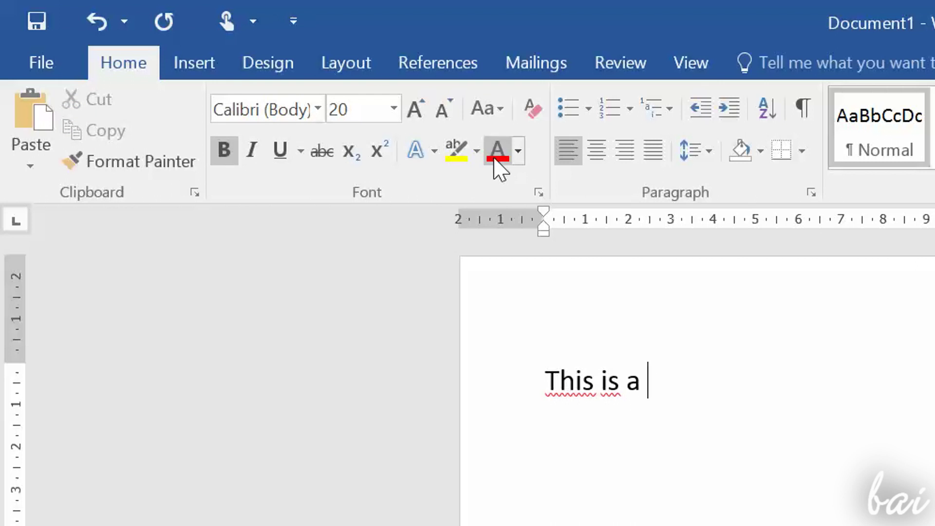
{"action": "left_click", "coordinate": [494, 159]}
{"action": "type", "text": "Great Day!"}
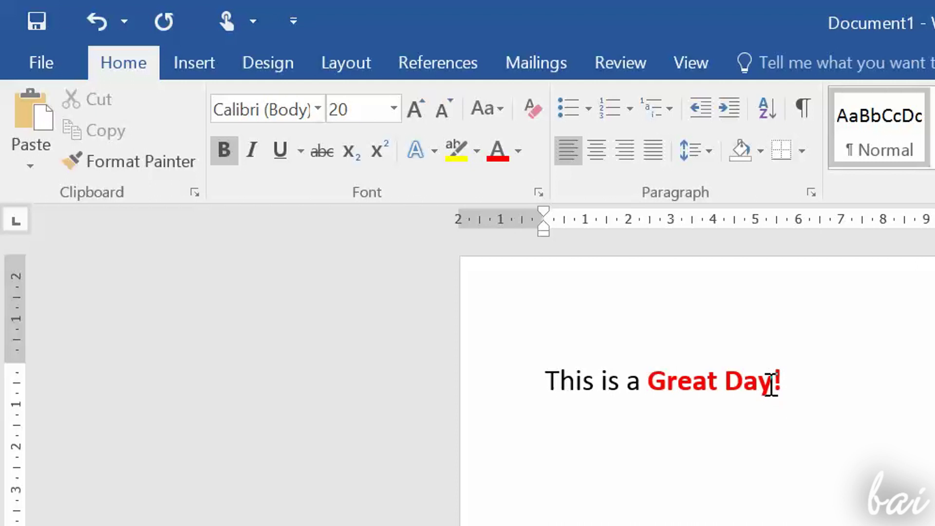
Try italics and underline on 'Great Day' before choosing its text colour.
{"action": "left_click_drag", "start_coordinate": [769, 386], "coordinate": [650, 392]}
{"action": "left_click", "coordinate": [252, 150]}
{"action": "left_click", "coordinate": [252, 150]}
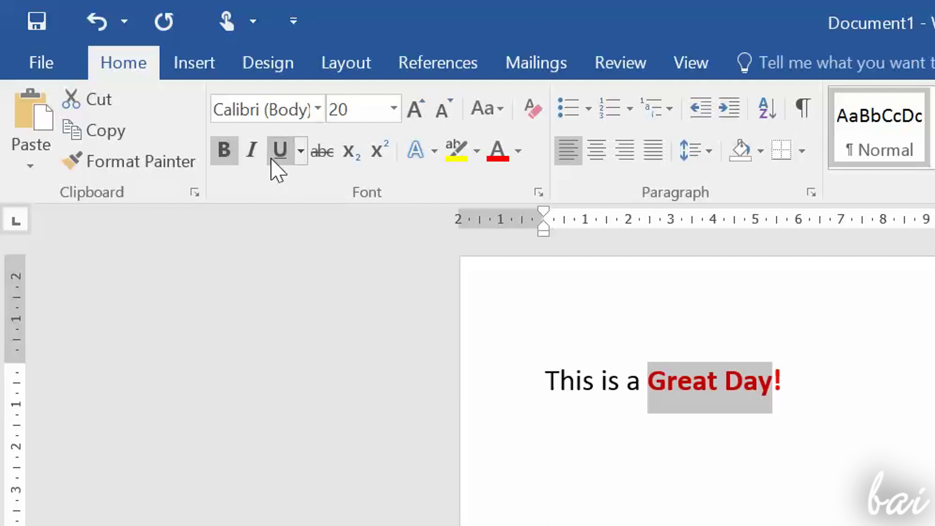
{"action": "left_click", "coordinate": [278, 151]}
{"action": "left_click", "coordinate": [278, 151]}
{"action": "left_click", "coordinate": [517, 151]}
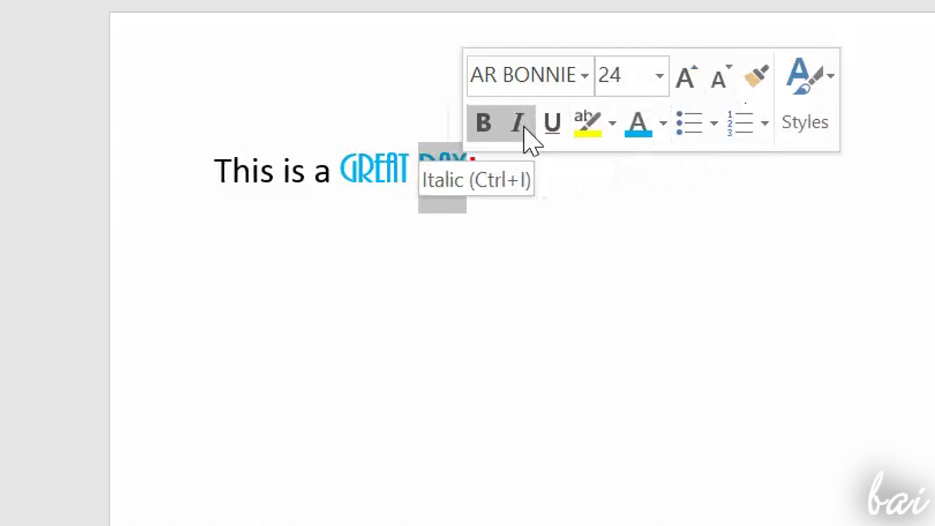
Colour DAY red and check GREAT DAY's font settings (AR BONNIE, Bold, 24).
{"action": "left_click", "coordinate": [662, 128]}
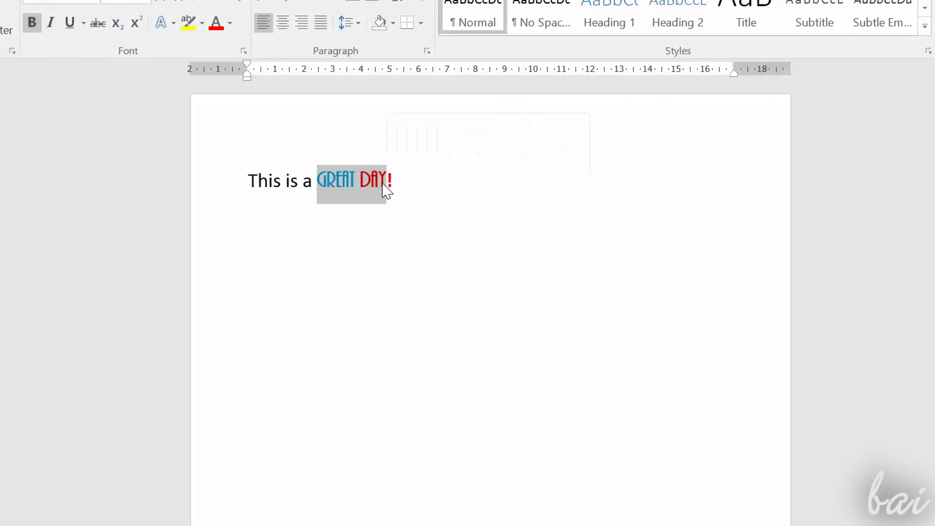
{"action": "right_click", "coordinate": [386, 190]}
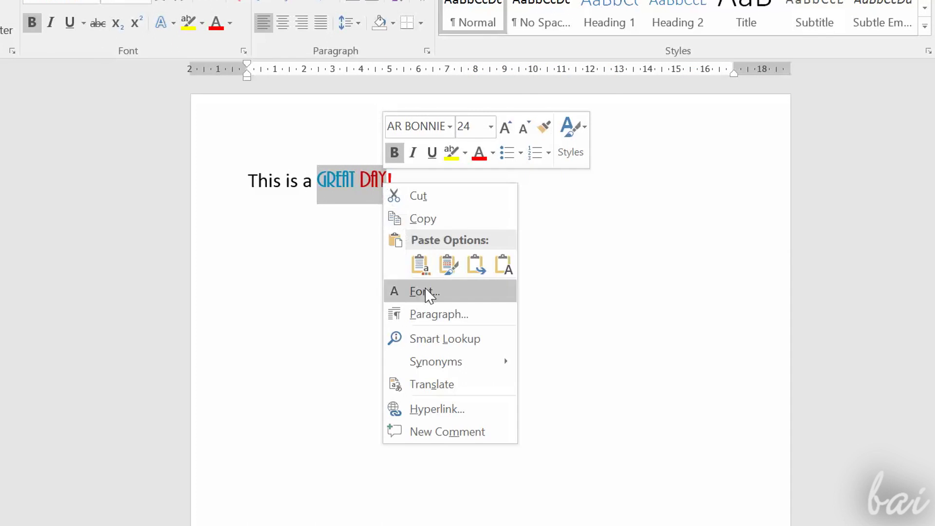
{"action": "left_click", "coordinate": [437, 298]}
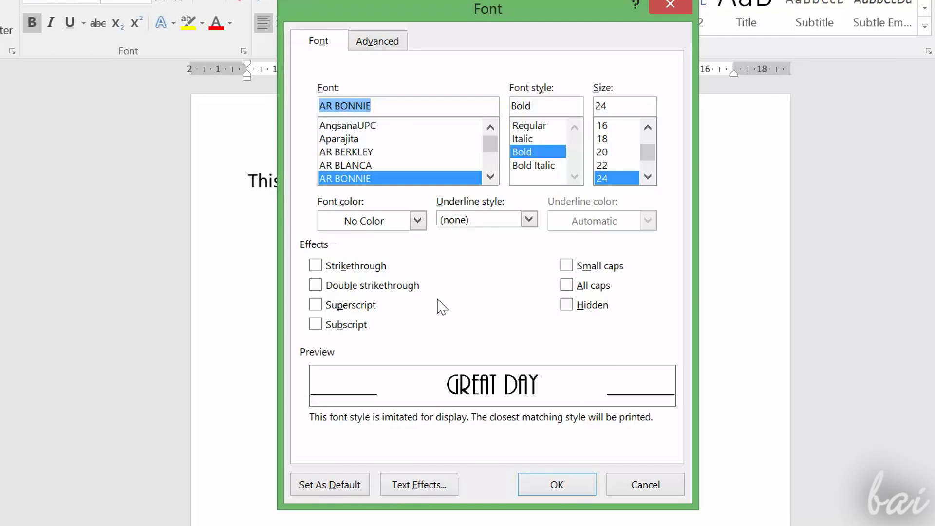
{"action": "left_click_drag", "start_coordinate": [467, 7], "coordinate": [628, 14]}
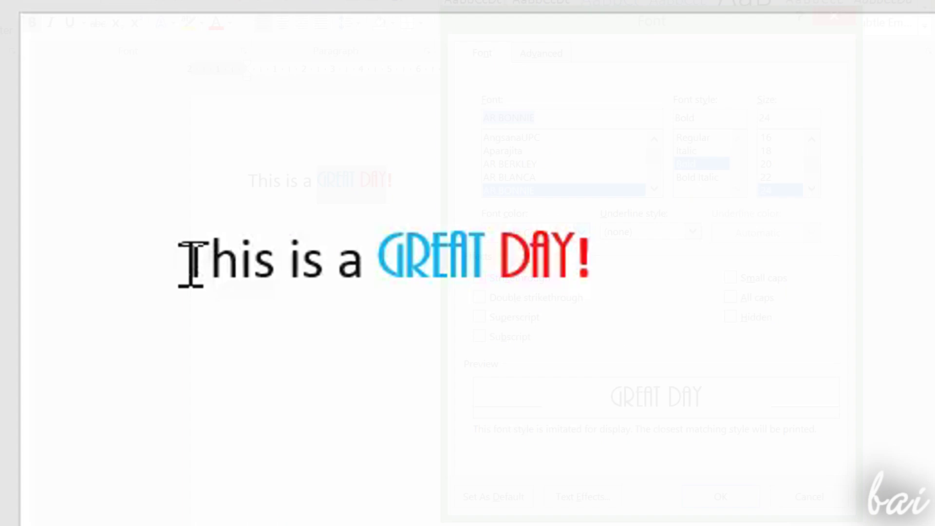
{"action": "left_click_drag", "start_coordinate": [338, 265], "coordinate": [551, 263]}
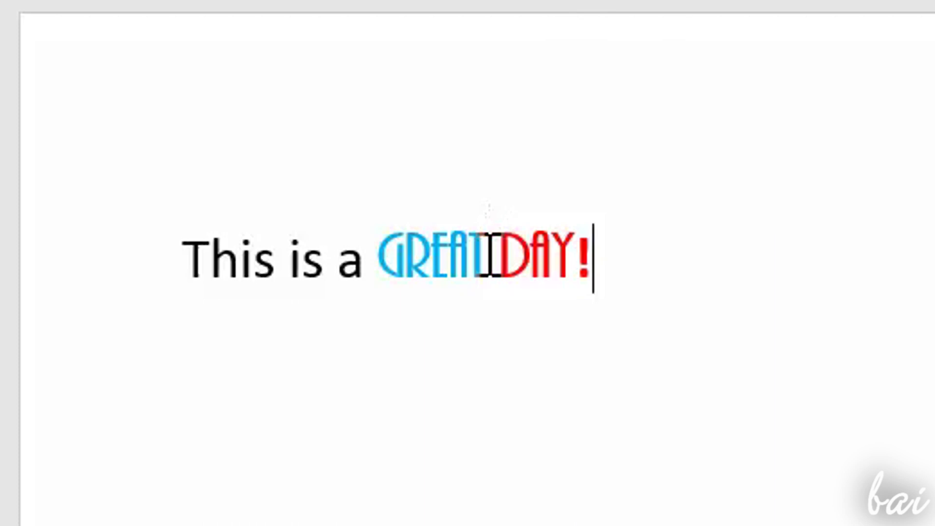
{"action": "left_click", "coordinate": [486, 261]}
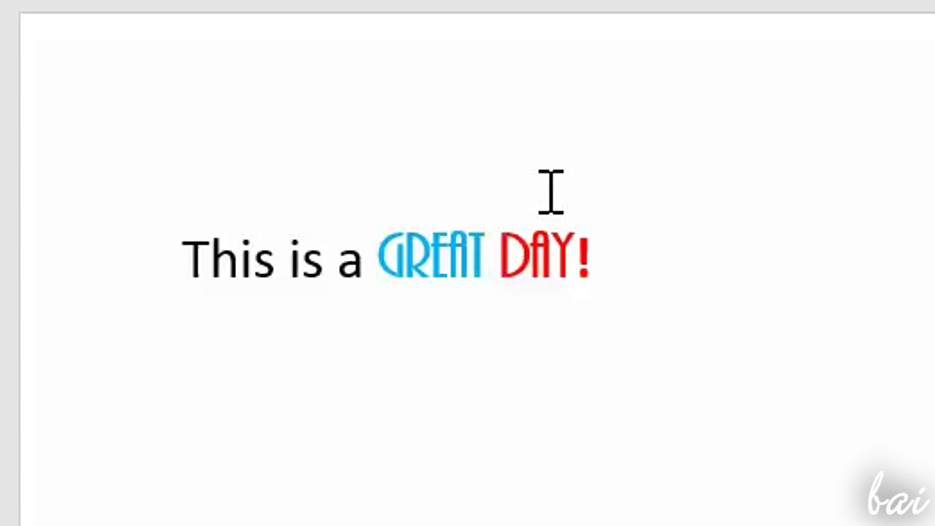
{"action": "key", "text": "shift+Left"}
{"action": "key", "text": "shift+Left"}
{"action": "key", "text": "shift+Left"}
{"action": "key", "text": "shift+Left"}
{"action": "key", "text": "shift+Left"}
{"action": "key", "text": "shift+Left"}
{"action": "key", "text": "shift+Left"}
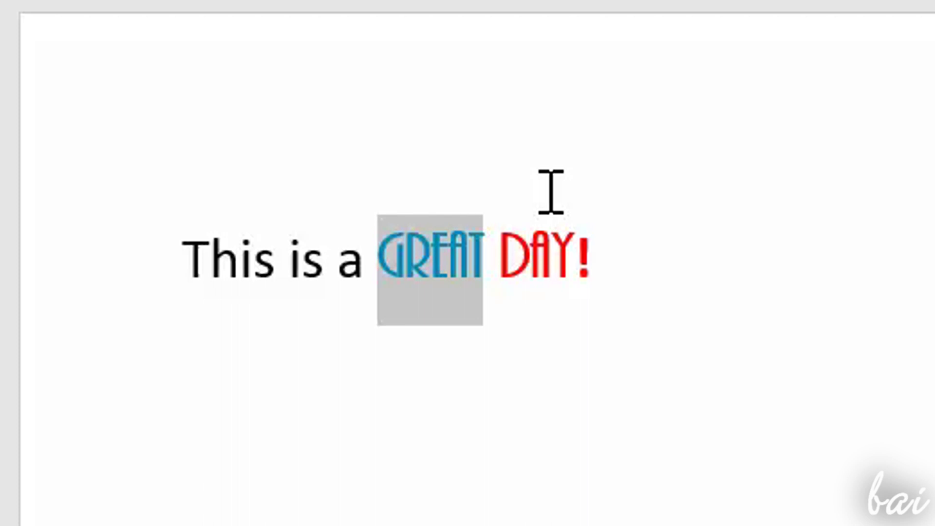
{"action": "key", "text": "shift+Left"}
{"action": "key", "text": "shift+Left"}
{"action": "key", "text": "shift+Left"}
{"action": "key", "text": "shift+Left"}
{"action": "key", "text": "shift+Right"}
{"action": "key", "text": "shift+Right"}
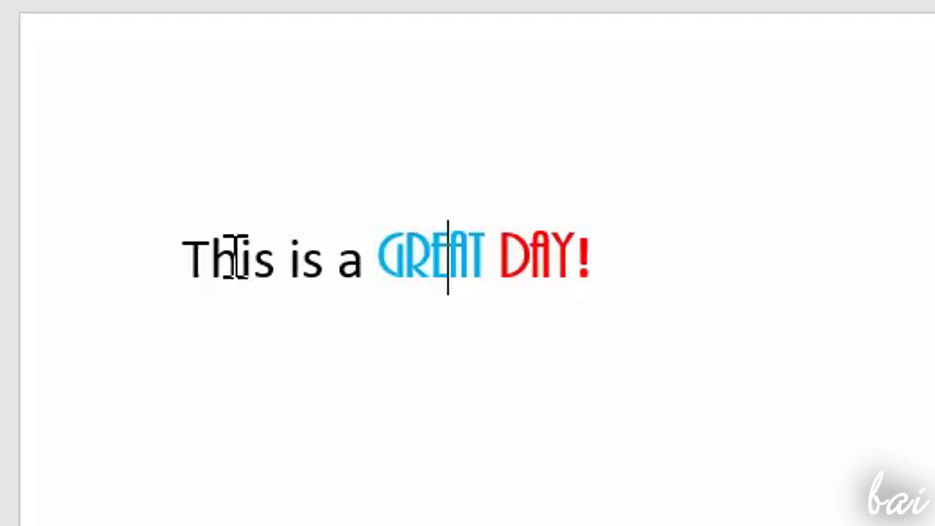
{"action": "double_click", "coordinate": [234, 259]}
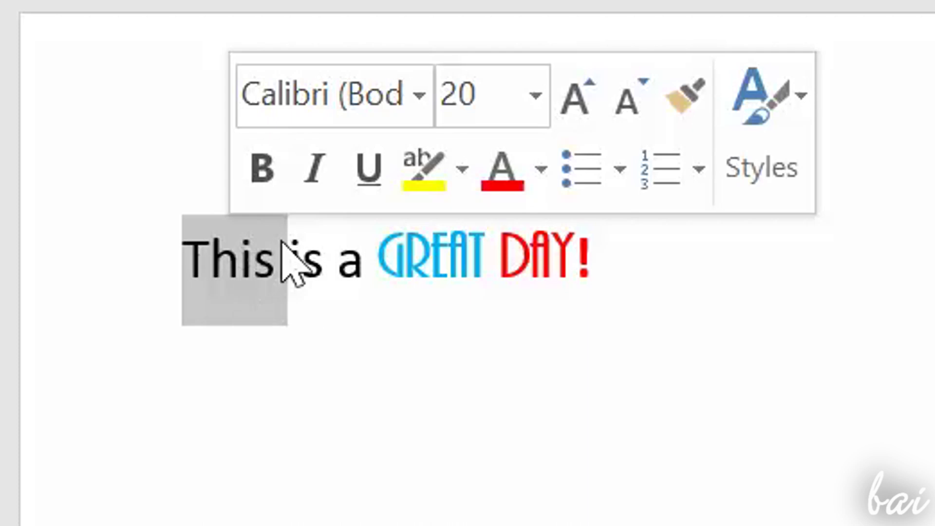
{"action": "double_click", "coordinate": [316, 261]}
{"action": "double_click", "coordinate": [361, 263]}
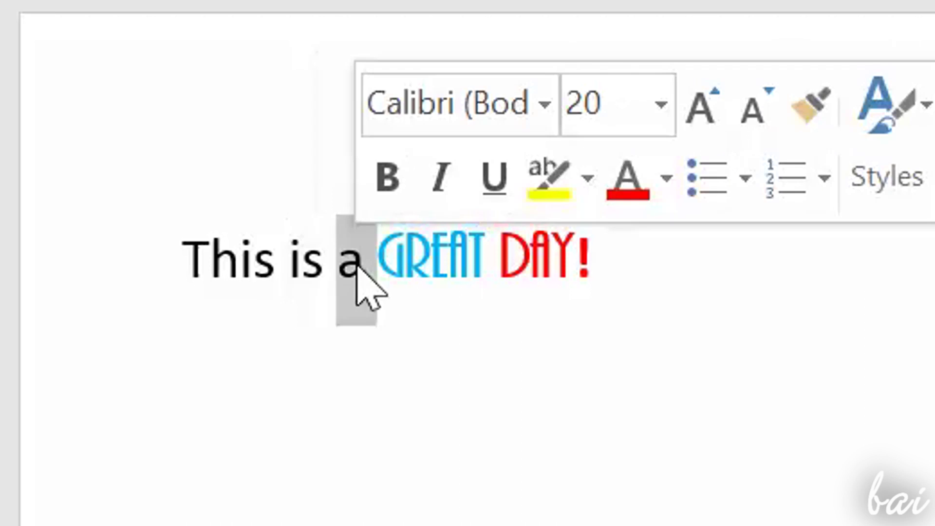
{"action": "double_click", "coordinate": [466, 246]}
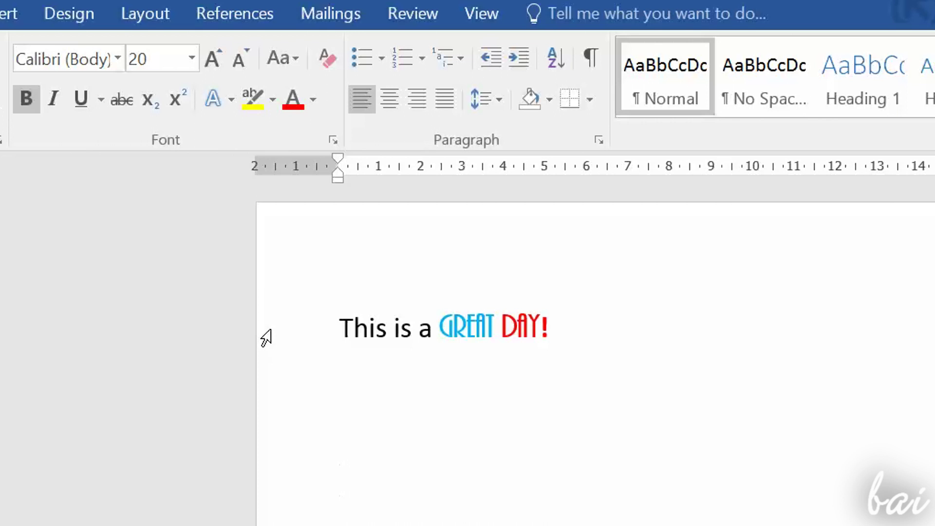
{"action": "left_click_drag", "start_coordinate": [272, 335], "coordinate": [278, 483]}
{"action": "left_click", "coordinate": [340, 470]}
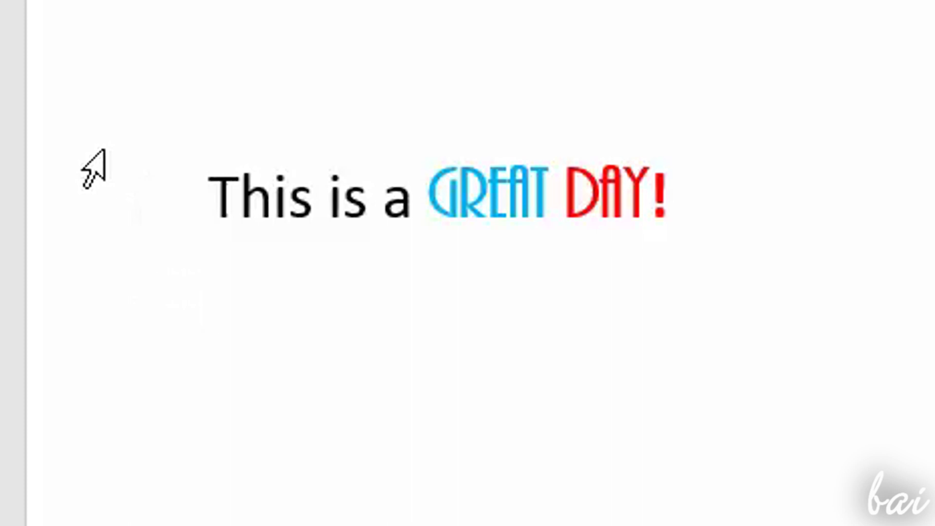
Copy the whole 'This is a GREAT DAY!' line.
{"action": "triple_click", "coordinate": [221, 214]}
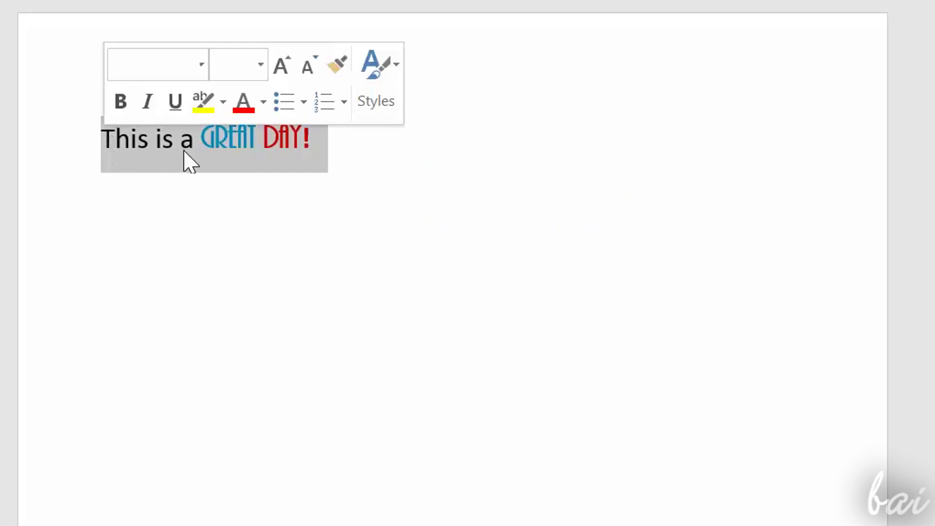
{"action": "right_click", "coordinate": [242, 133]}
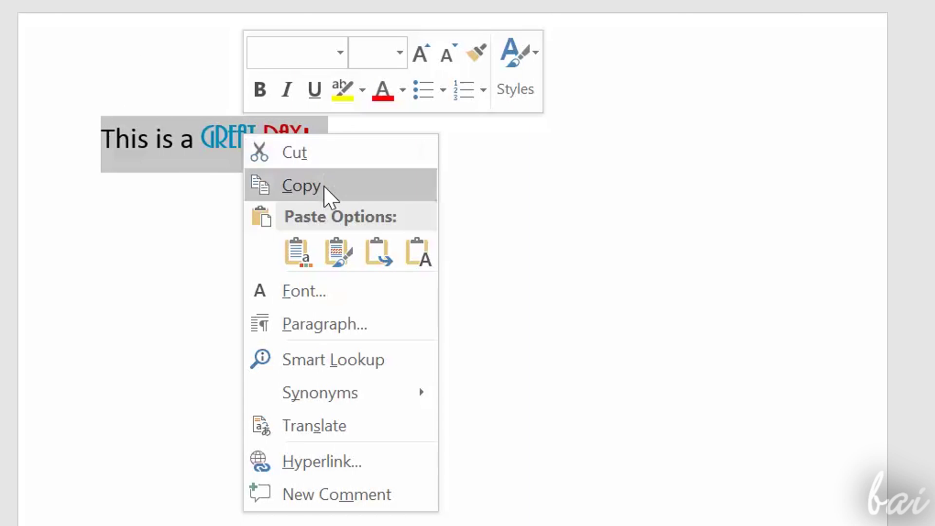
{"action": "left_click", "coordinate": [300, 186]}
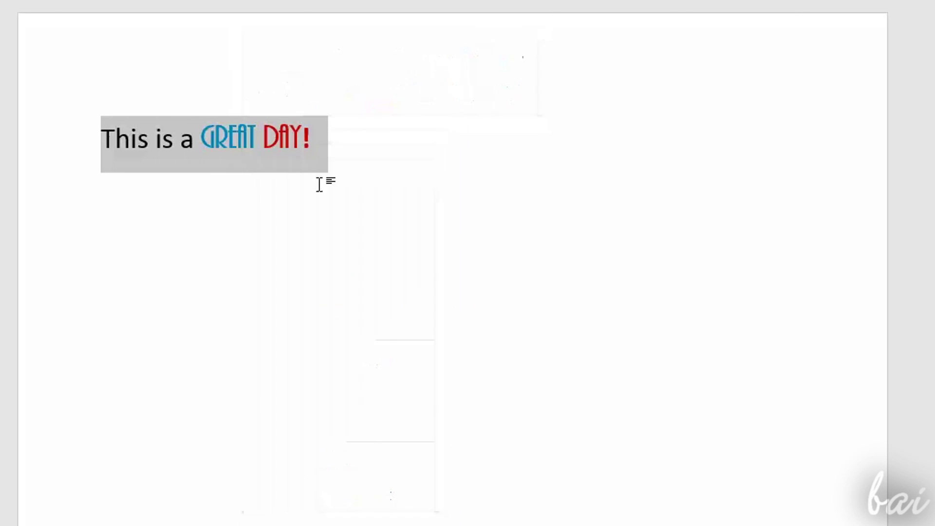
{"action": "left_click", "coordinate": [343, 152]}
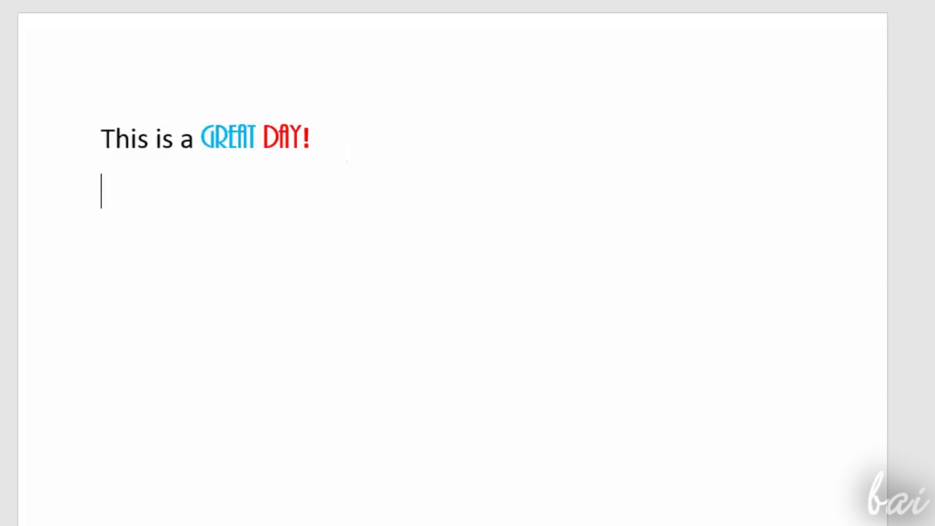
Paste three copies below it with Keep Source Formatting.
{"action": "right_click", "coordinate": [173, 194]}
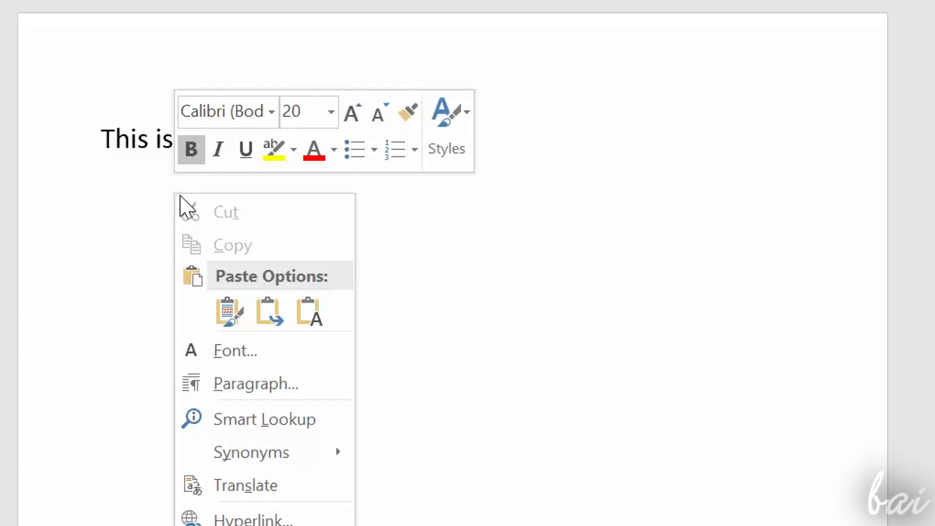
{"action": "left_click", "coordinate": [234, 317]}
{"action": "right_click", "coordinate": [189, 254]}
{"action": "left_click", "coordinate": [243, 369]}
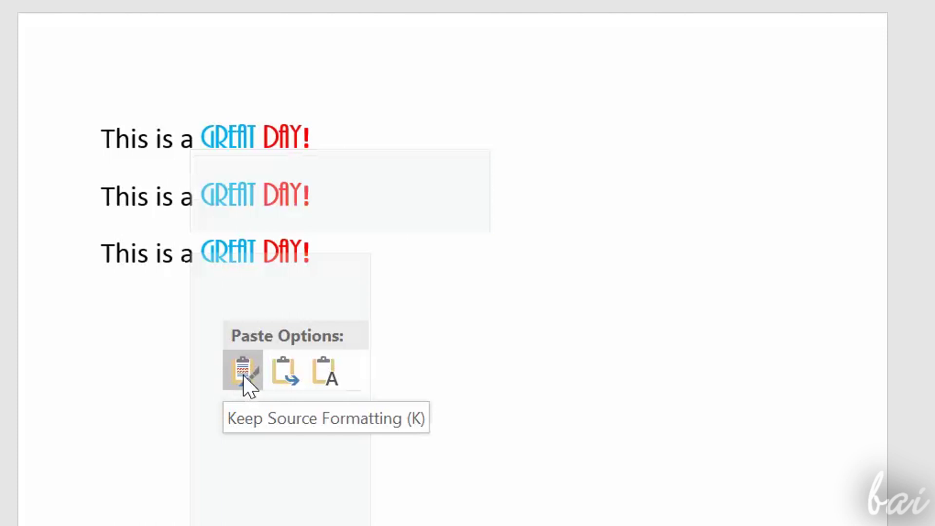
{"action": "right_click", "coordinate": [197, 311]}
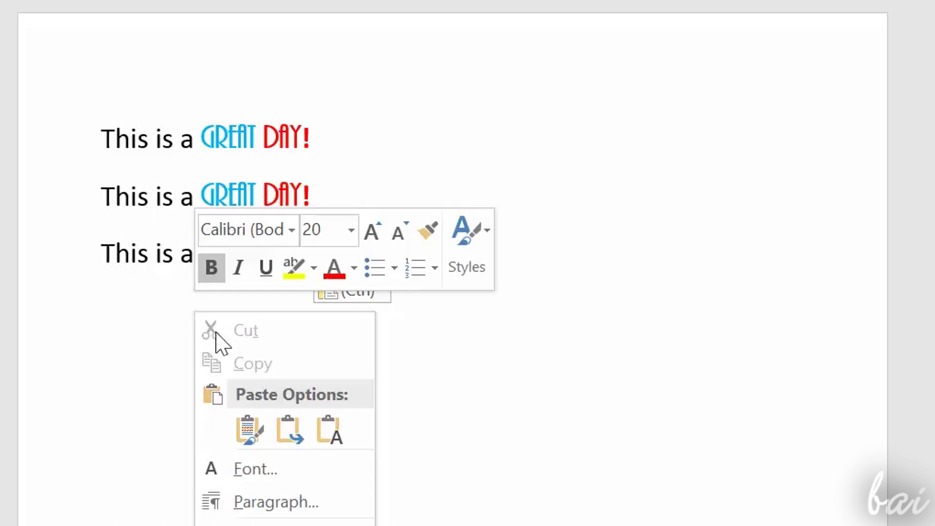
{"action": "left_click", "coordinate": [247, 434]}
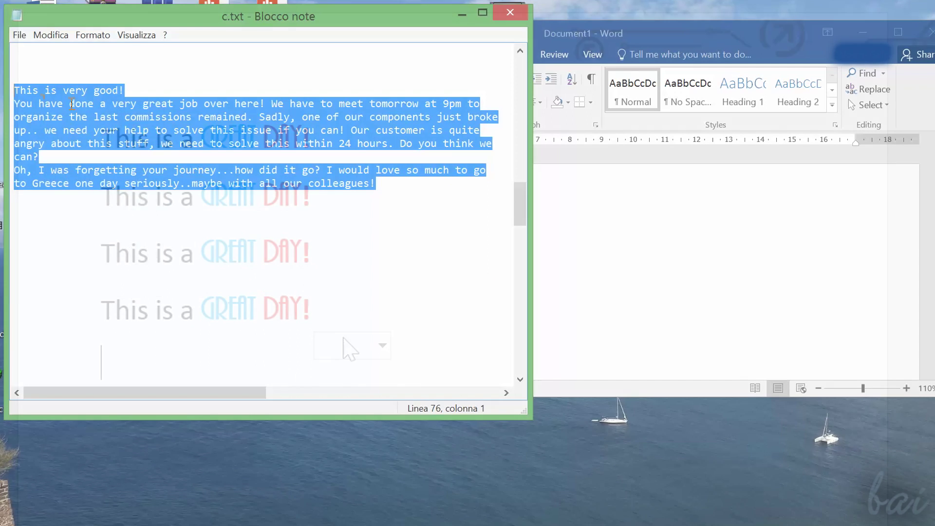
Copy the selected Notepad text and paste it into the document.
{"action": "right_click", "coordinate": [72, 103]}
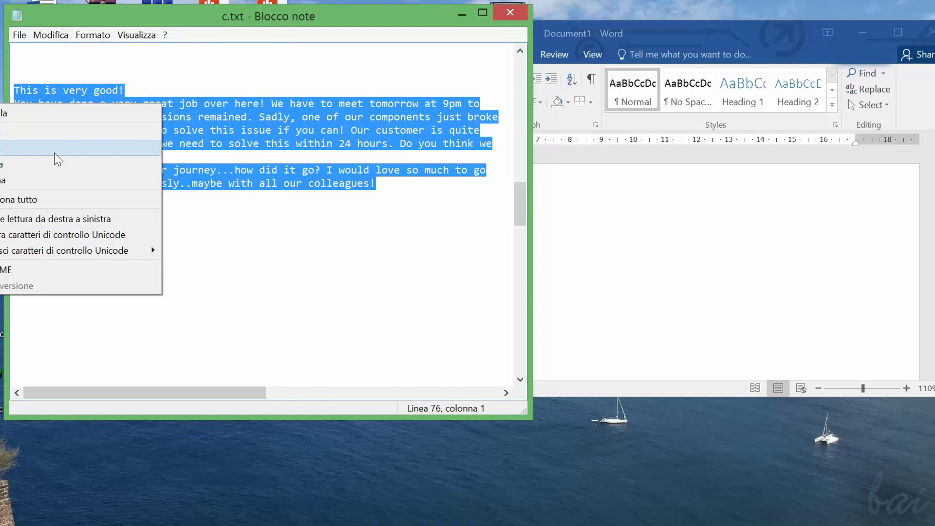
{"action": "left_click", "coordinate": [56, 154]}
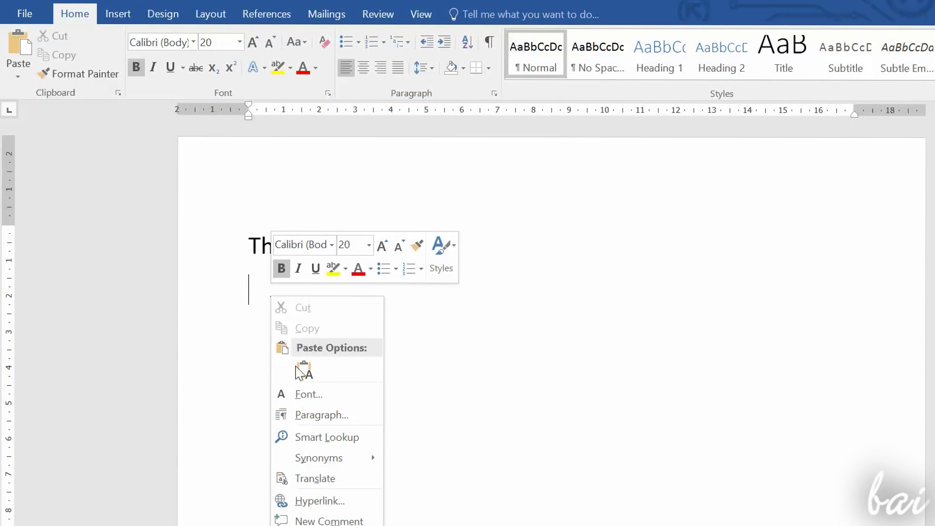
{"action": "left_click", "coordinate": [301, 371]}
Undo the last two pasted lines.
{"action": "scroll", "coordinate": [352, 350], "scroll_direction": "up", "scroll_amount": 5}
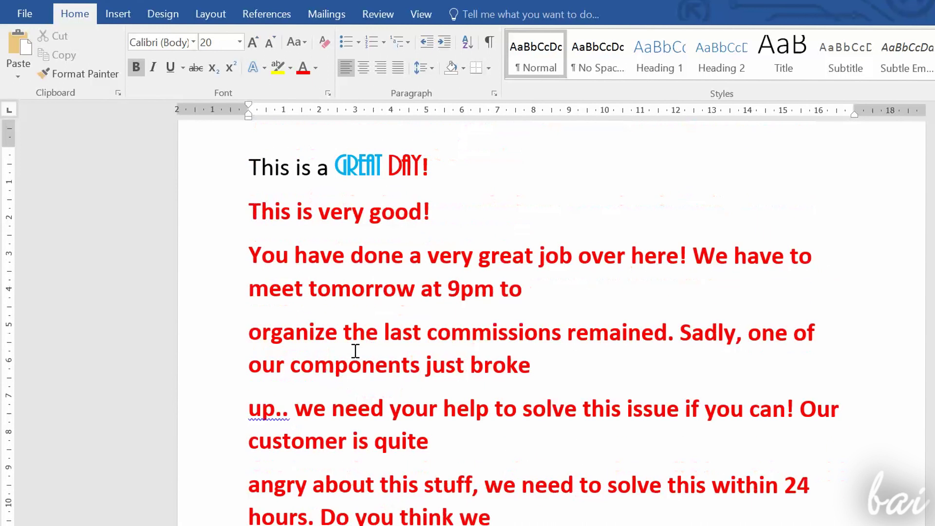
{"action": "scroll", "coordinate": [356, 351], "scroll_direction": "down", "scroll_amount": 3}
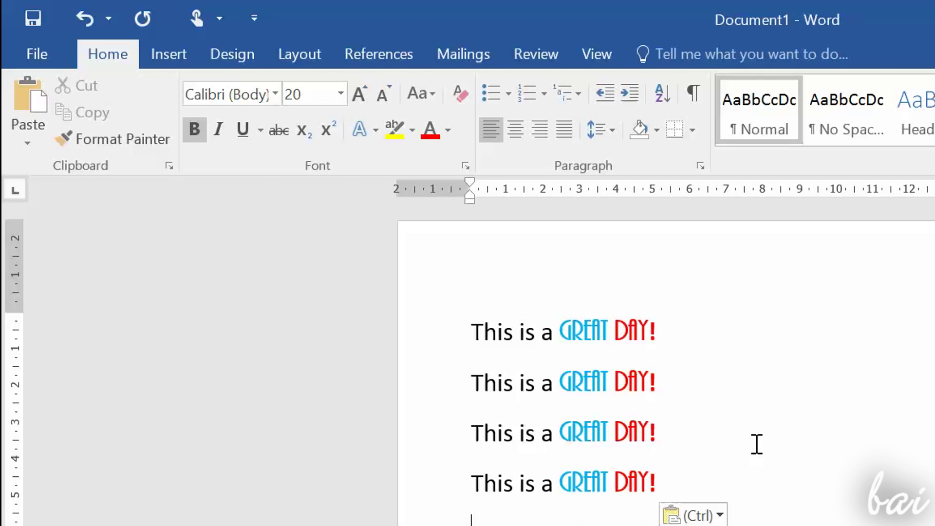
{"action": "left_click", "coordinate": [80, 17]}
{"action": "left_click", "coordinate": [80, 18]}
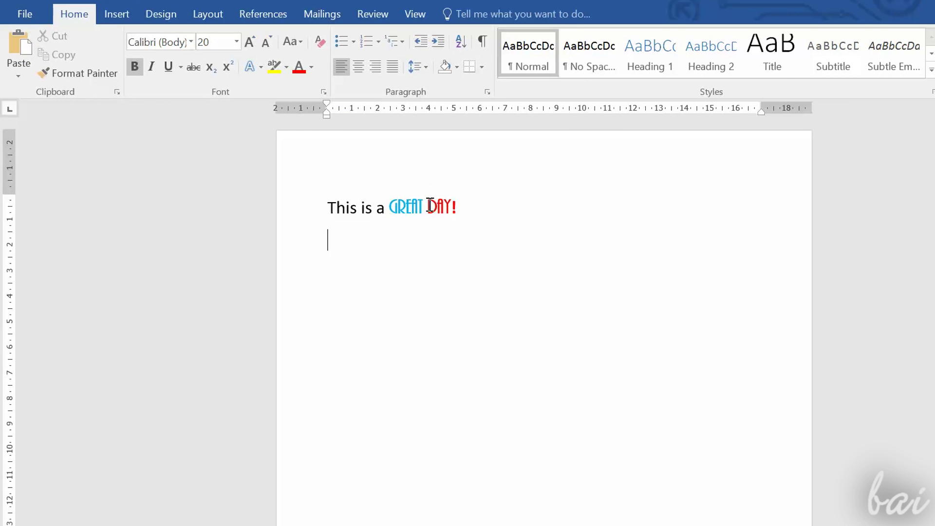
Complete the line as 'What do you mean?' and start a new line.
{"action": "scroll", "coordinate": [430, 205], "scroll_direction": "up", "scroll_amount": 10, "text": "ctrl"}
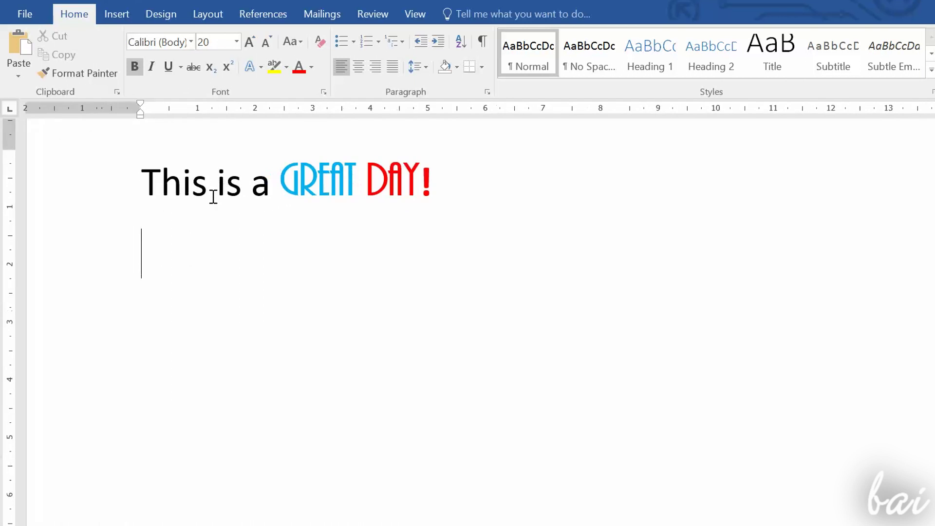
{"action": "scroll", "coordinate": [223, 188], "scroll_direction": "down", "scroll_amount": 8, "text": "ctrl"}
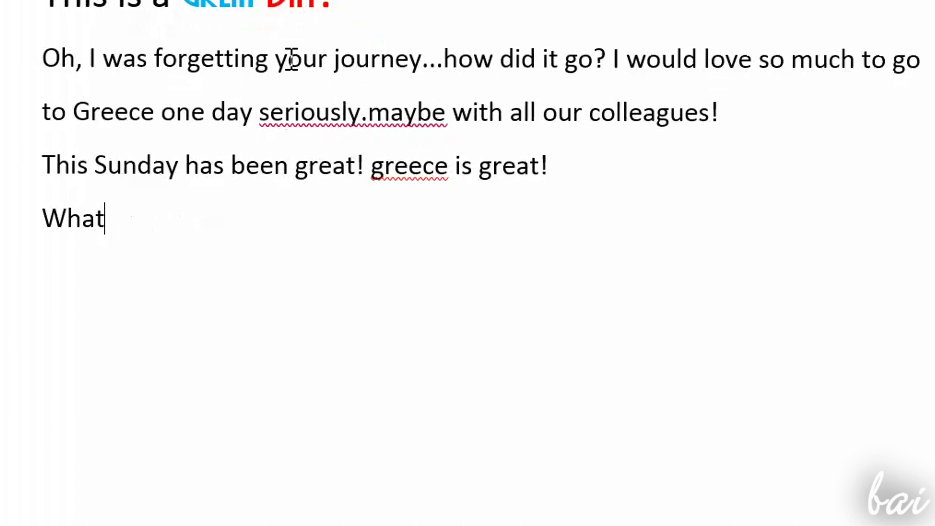
{"action": "left_click_drag", "start_coordinate": [279, 190], "coordinate": [420, 183]}
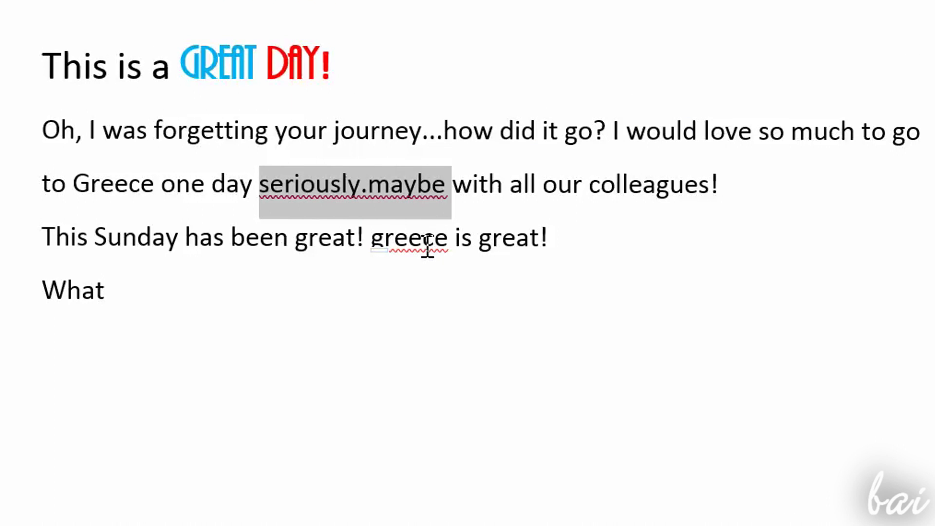
{"action": "left_click", "coordinate": [440, 303]}
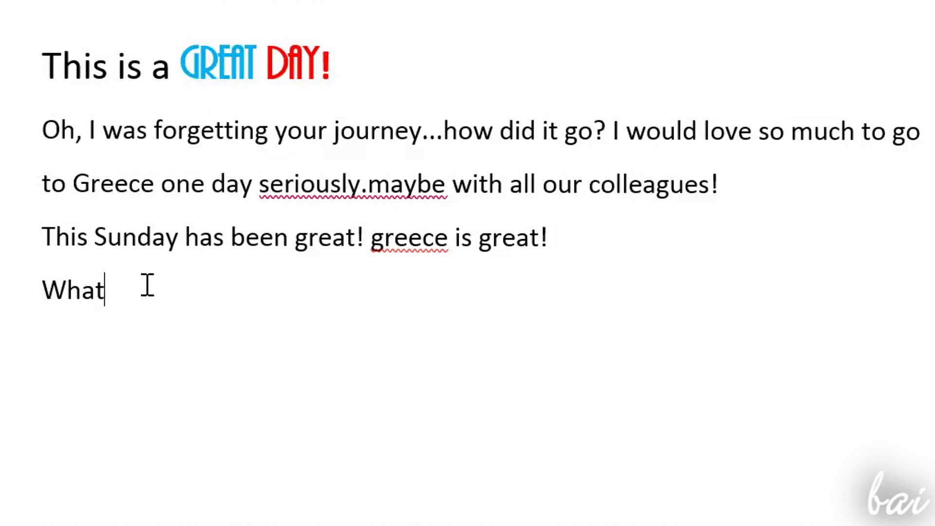
{"action": "type", "text": "do you mean?"}
{"action": "key", "text": "Return"}
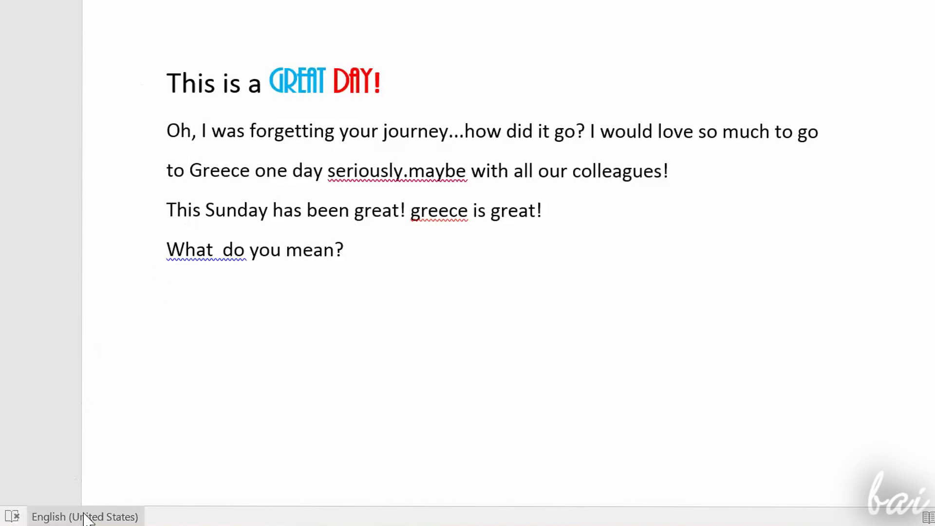
Type 'This sunday' with word completion, 'greece' and 'do you mean?', then a new line.
{"action": "type", "text": "This sunday"}
{"action": "key", "text": "Tab"}
{"action": "type", "text": "greece"}
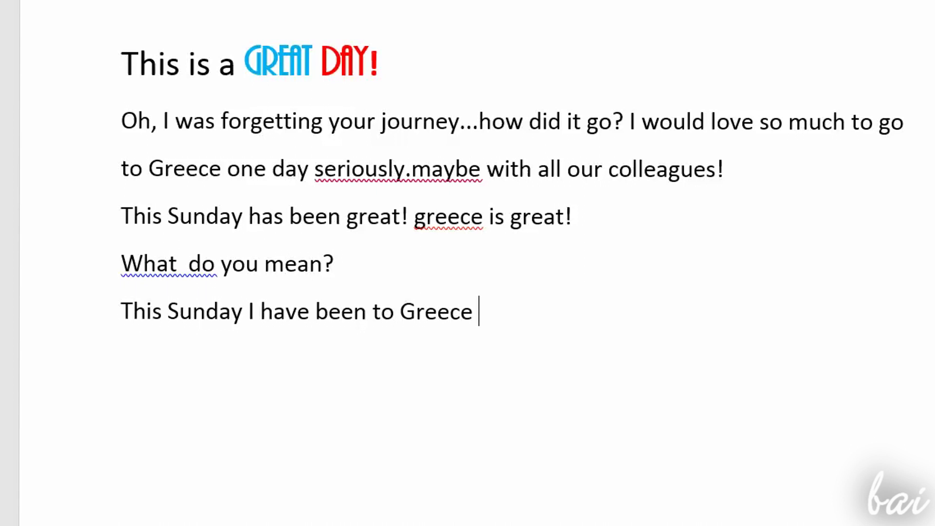
{"action": "mouse_move", "coordinate": [422, 332]}
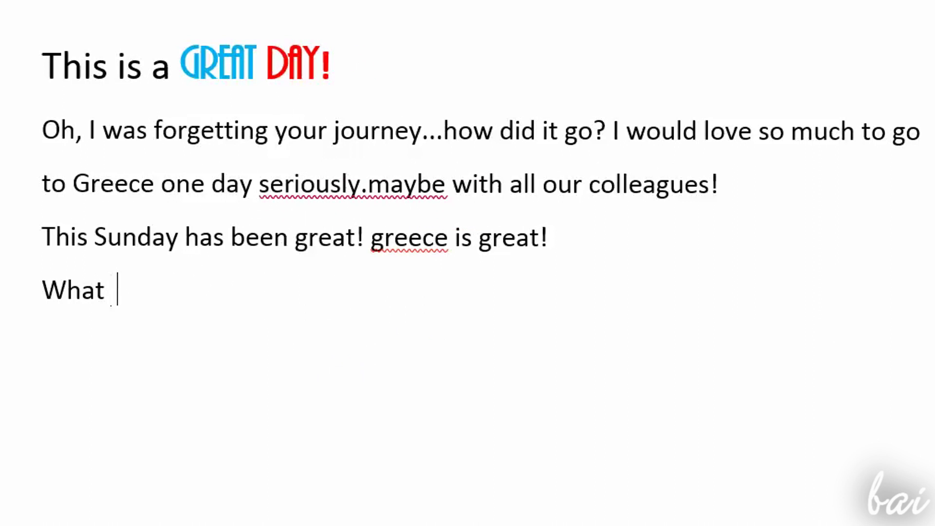
{"action": "type", "text": "do you mean"}
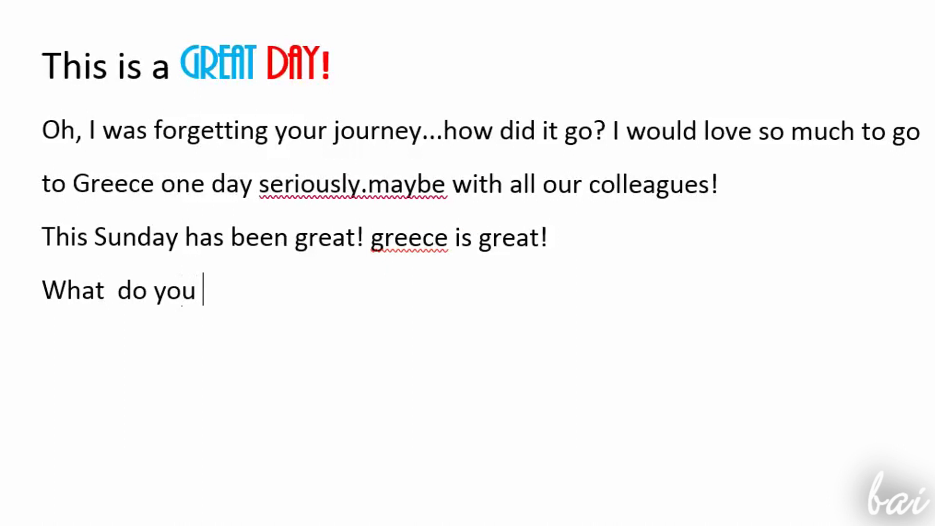
{"action": "type", "text": "?"}
{"action": "key", "text": "Return"}
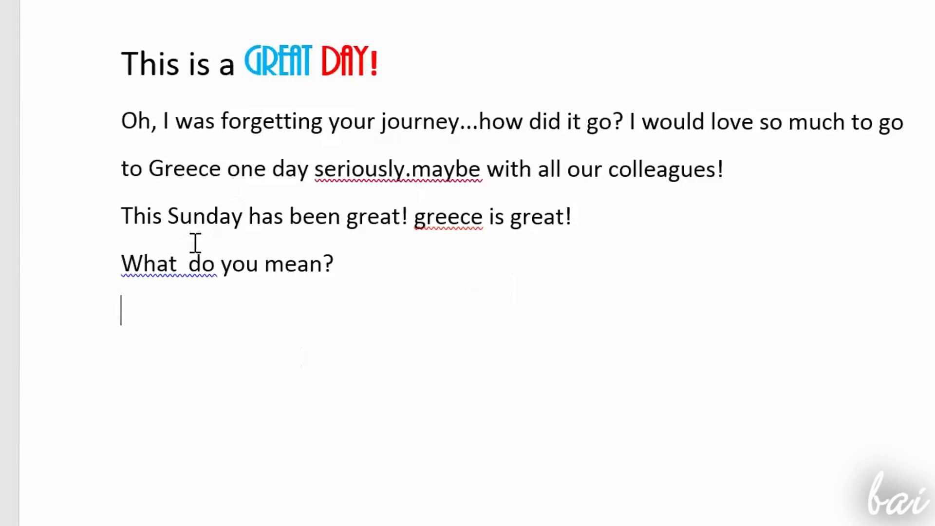
Fix the double space to 'What do' and capitalise 'greece' to 'Greece'.
{"action": "right_click", "coordinate": [185, 266]}
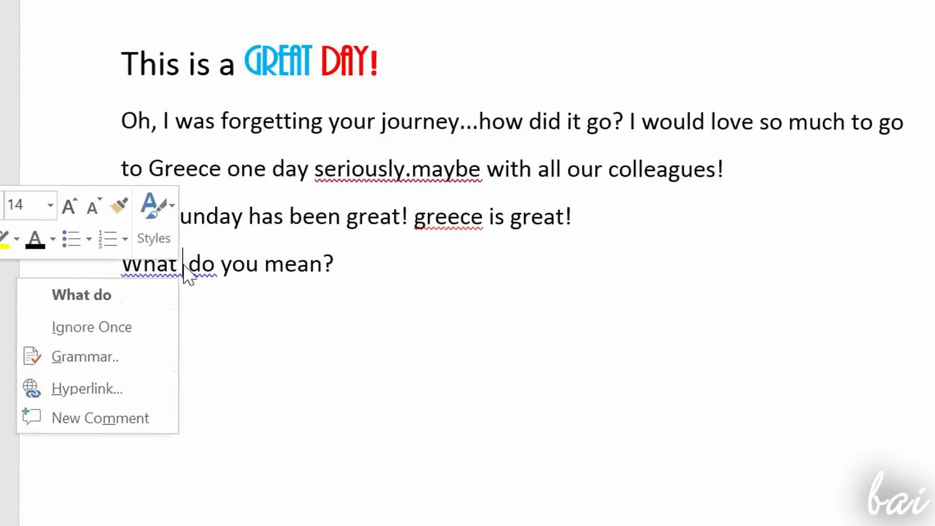
{"action": "left_click", "coordinate": [160, 294]}
{"action": "right_click", "coordinate": [466, 225]}
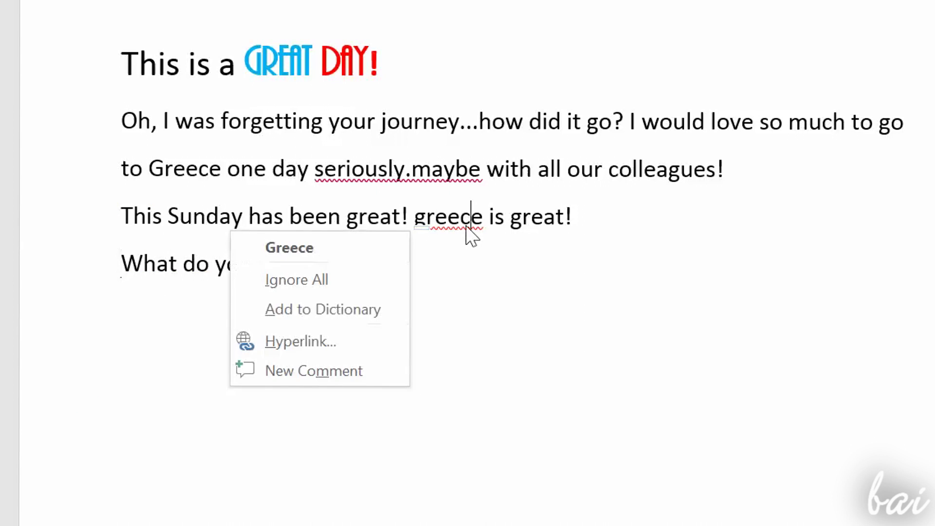
{"action": "left_click", "coordinate": [387, 249]}
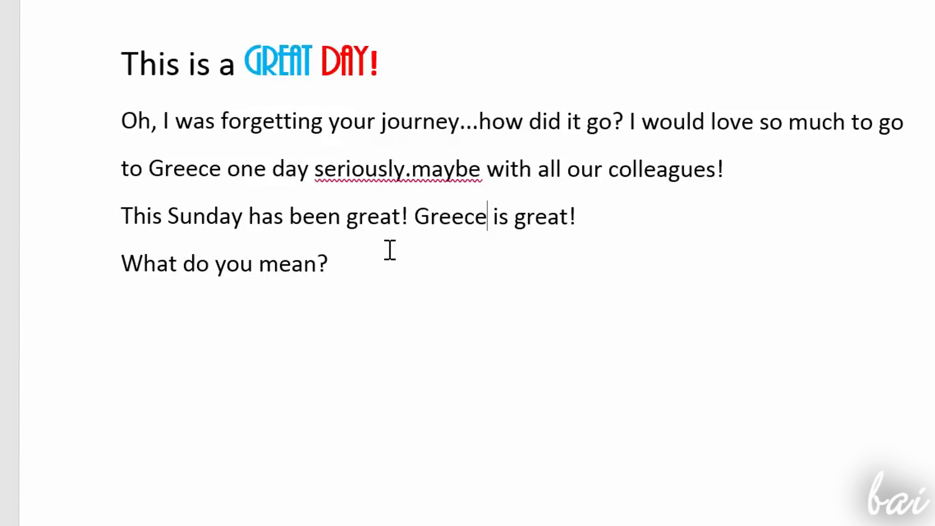
Change 'seriously.maybe' to 'seriously. Maybe' and Ignore All for 'Boh'.
{"action": "right_click", "coordinate": [418, 167]}
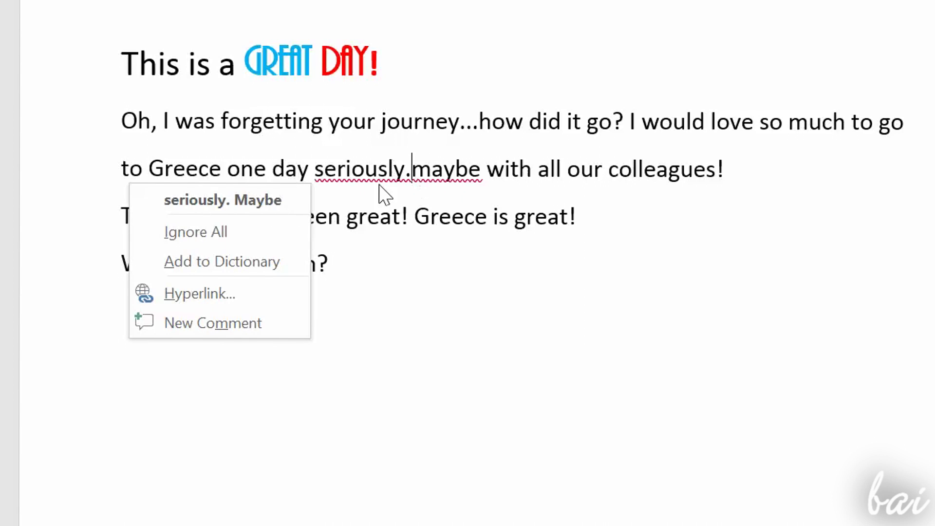
{"action": "left_click", "coordinate": [298, 204]}
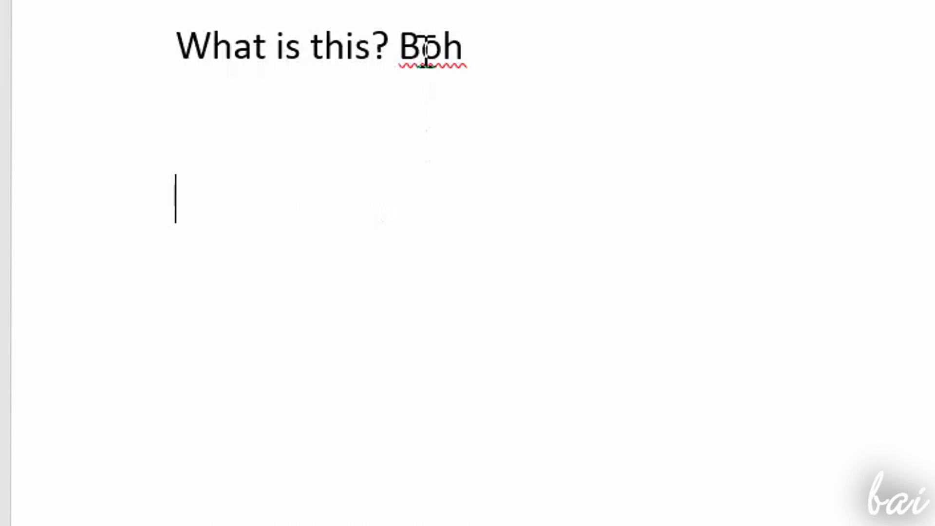
{"action": "right_click", "coordinate": [426, 51]}
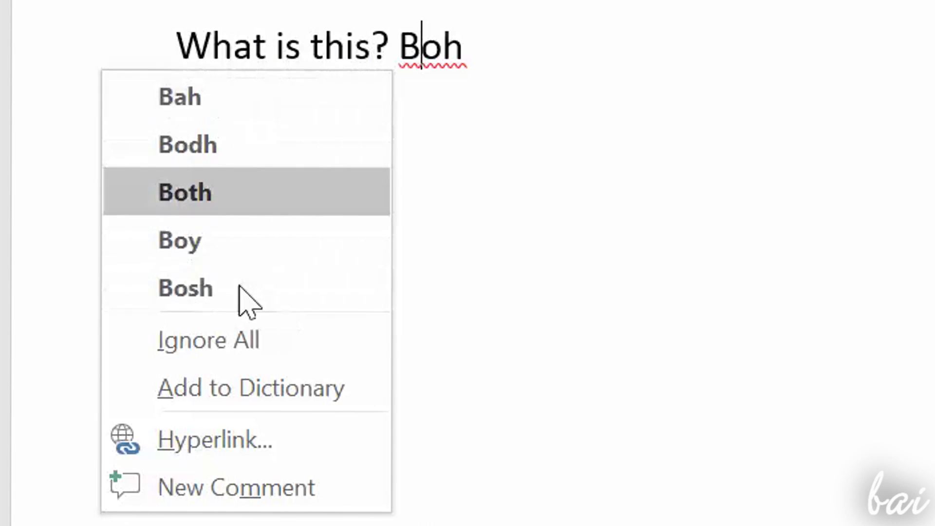
{"action": "left_click", "coordinate": [255, 344]}
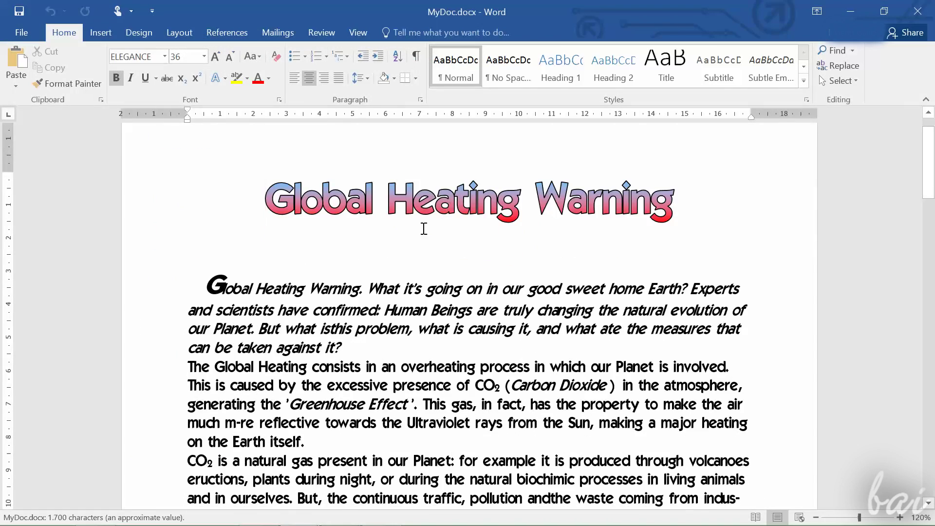
{"action": "scroll", "coordinate": [424, 229], "scroll_direction": "down", "scroll_amount": 10}
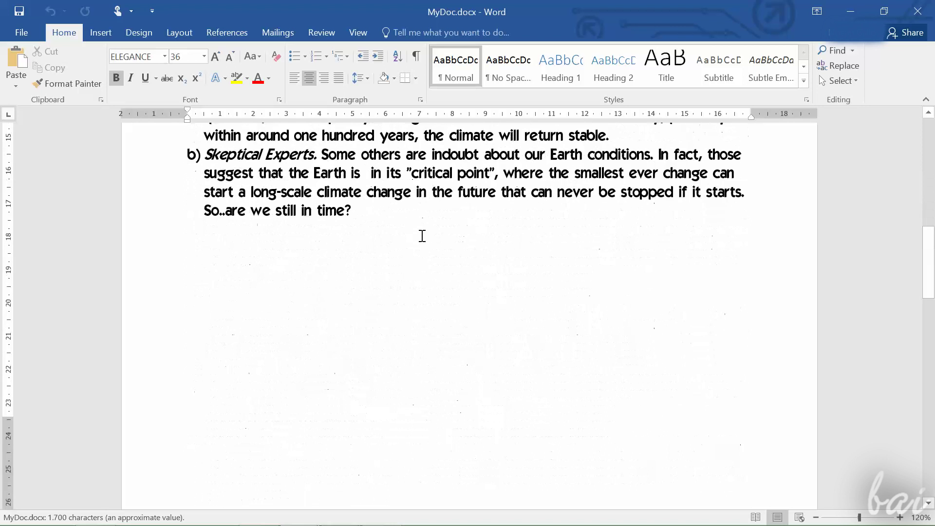
{"action": "key", "text": "ctrl+Home"}
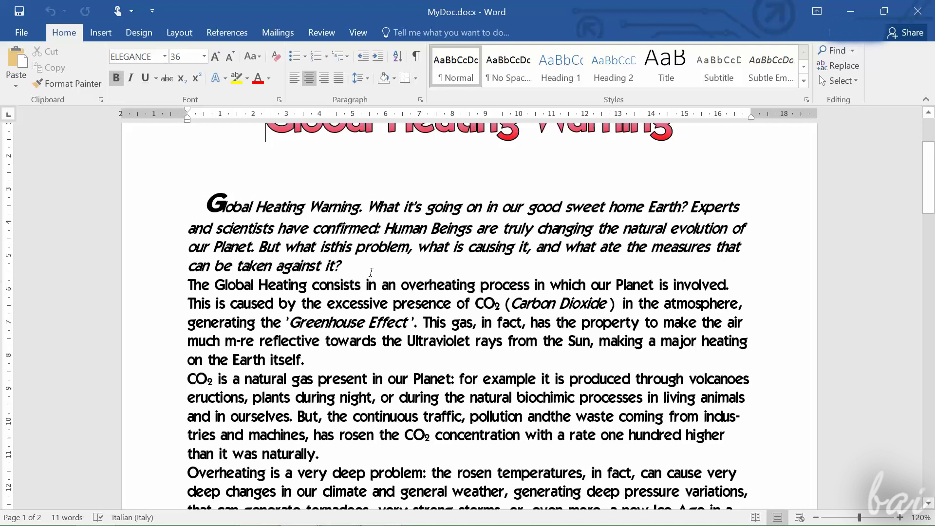
{"action": "left_click", "coordinate": [371, 268]}
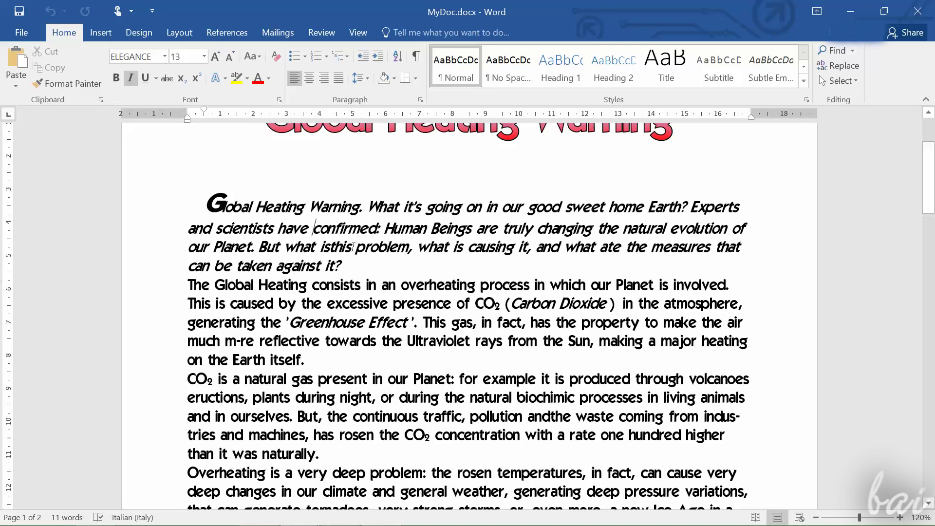
{"action": "triple_click", "coordinate": [353, 247]}
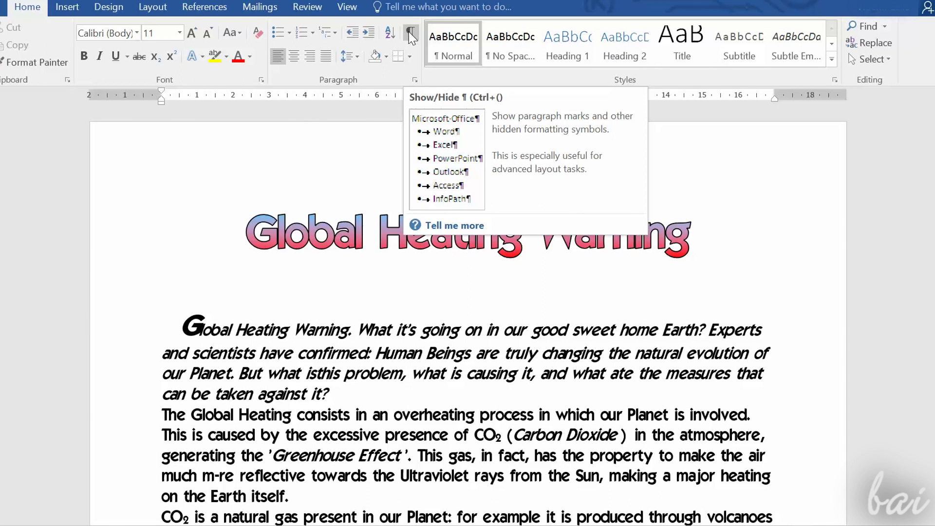
Show paragraph marks and indent the CO₂ paragraph: right edge to 14, left to 1.
{"action": "left_click", "coordinate": [412, 34]}
{"action": "scroll", "coordinate": [411, 176], "scroll_direction": "down", "scroll_amount": 2}
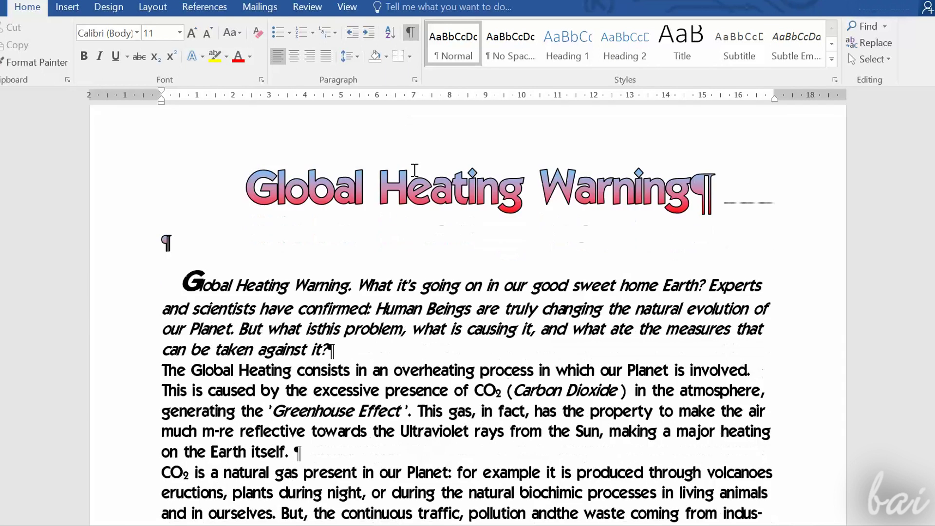
{"action": "left_click", "coordinate": [329, 305]}
{"action": "scroll", "coordinate": [334, 311], "scroll_direction": "down", "scroll_amount": 2}
{"action": "scroll", "coordinate": [334, 310], "scroll_direction": "down", "scroll_amount": 1}
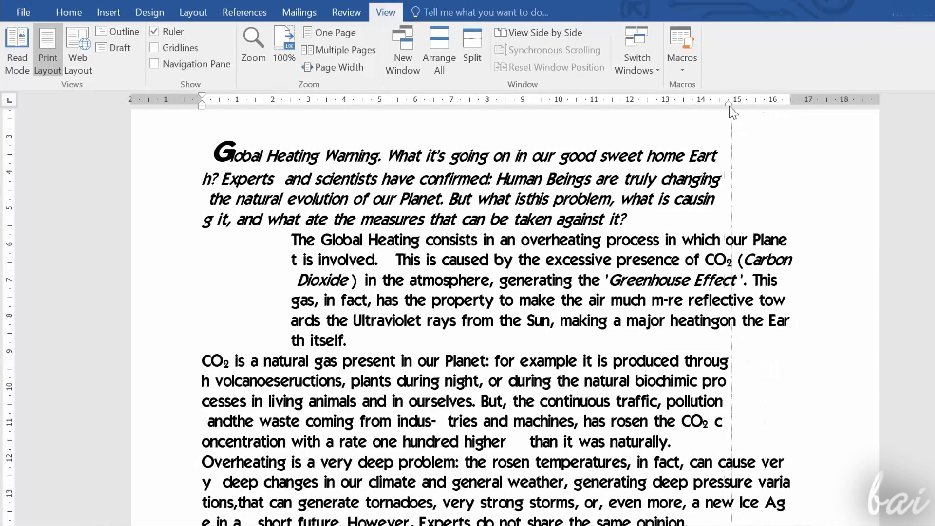
{"action": "left_click_drag", "start_coordinate": [733, 112], "coordinate": [692, 111]}
{"action": "left_click_drag", "start_coordinate": [202, 109], "coordinate": [237, 108]}
Colour the Global Heating paragraph blue and place the caret in it.
{"action": "left_click", "coordinate": [467, 159]}
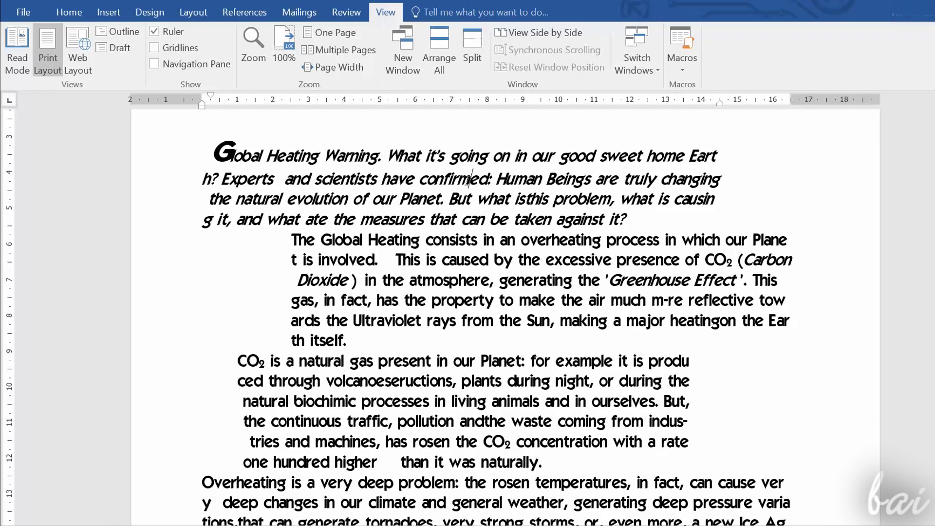
{"action": "left_click", "coordinate": [230, 123]}
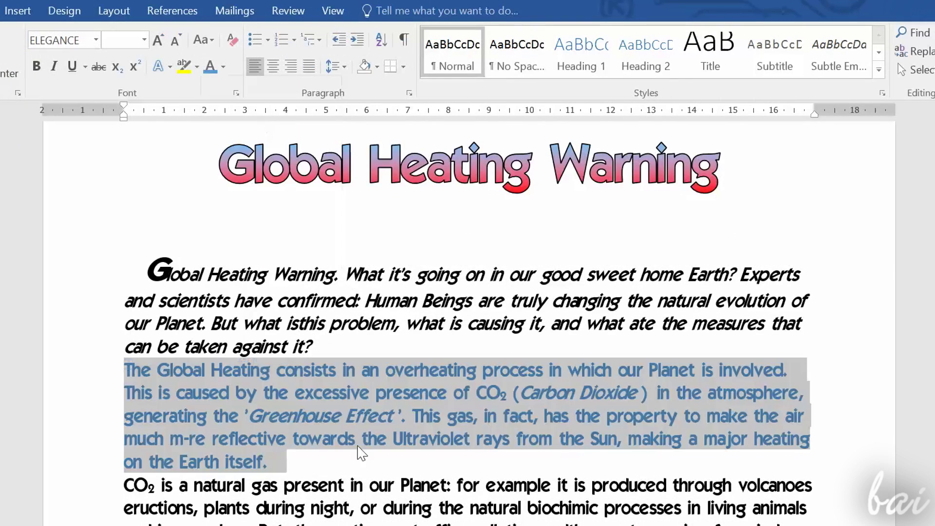
{"action": "left_click", "coordinate": [412, 504]}
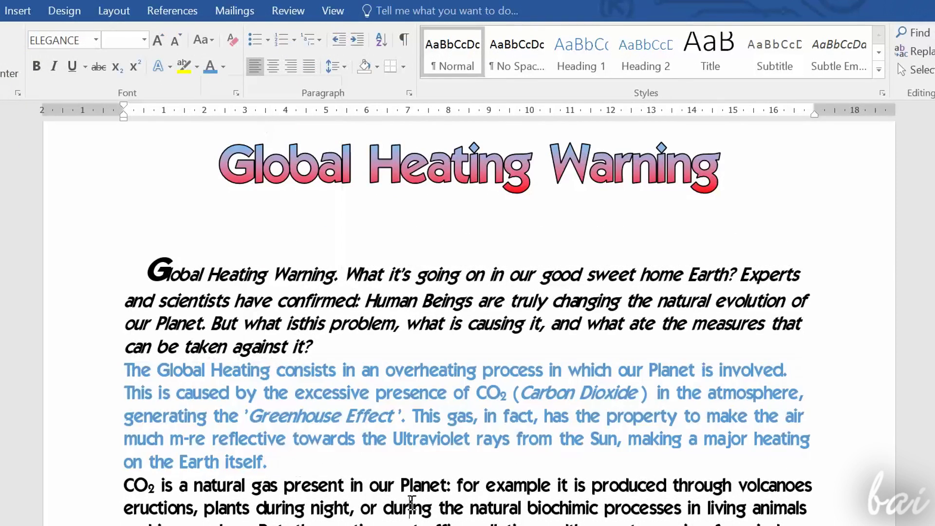
{"action": "left_click_drag", "start_coordinate": [288, 474], "coordinate": [215, 414]}
{"action": "left_click", "coordinate": [261, 413]}
{"action": "left_click", "coordinate": [422, 417]}
Justify the blue paragraph, after trying center and right, with 1,0 line spacing.
{"action": "left_click", "coordinate": [274, 66]}
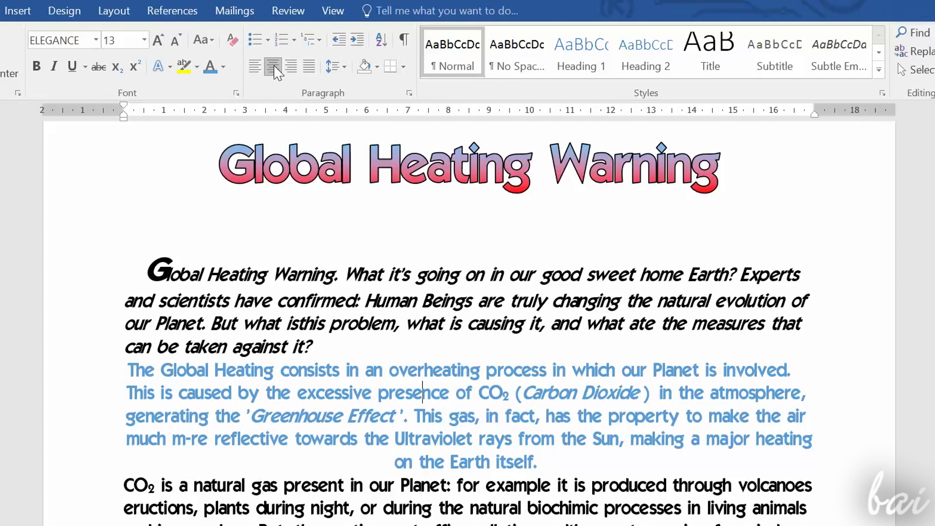
{"action": "left_click", "coordinate": [294, 73]}
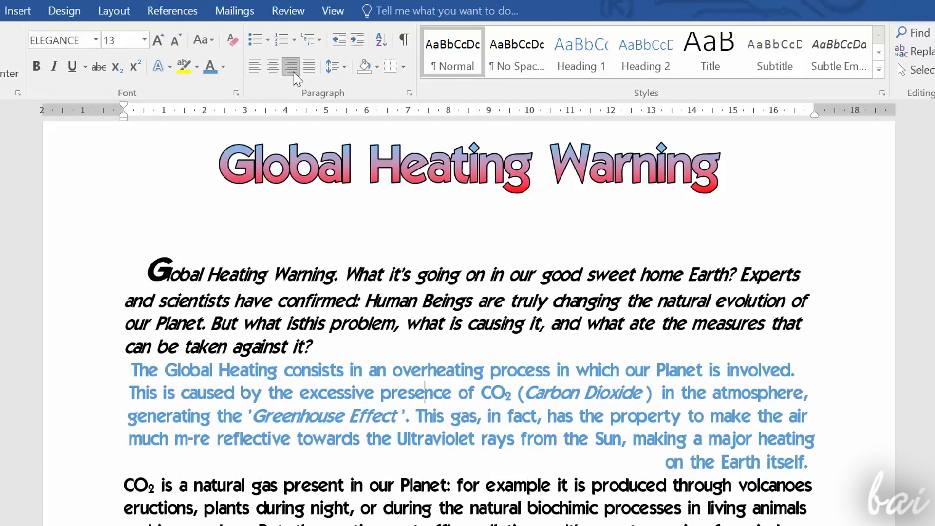
{"action": "left_click", "coordinate": [311, 73]}
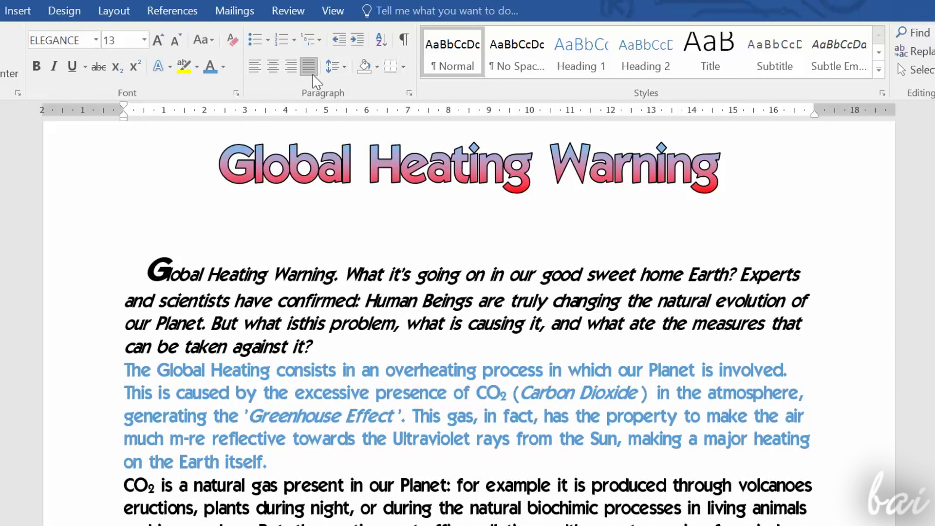
{"action": "left_click", "coordinate": [295, 73]}
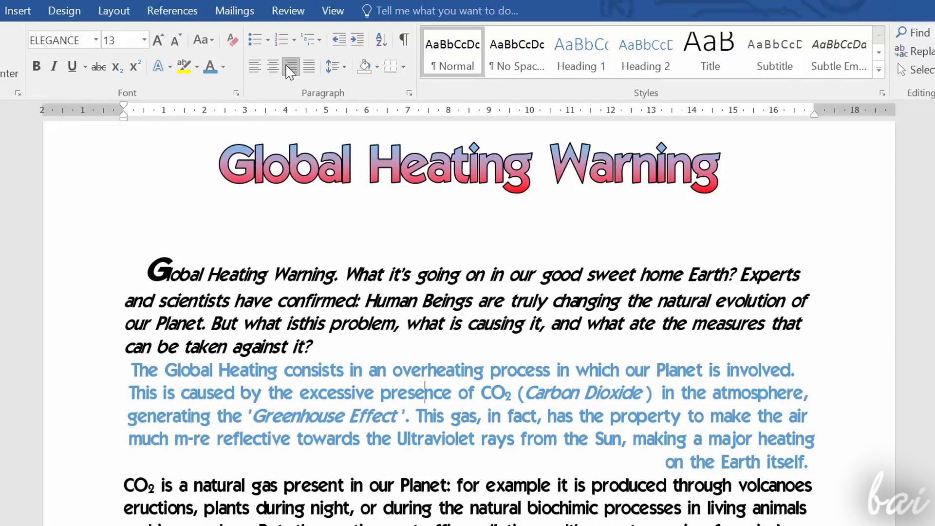
{"action": "left_click", "coordinate": [309, 67]}
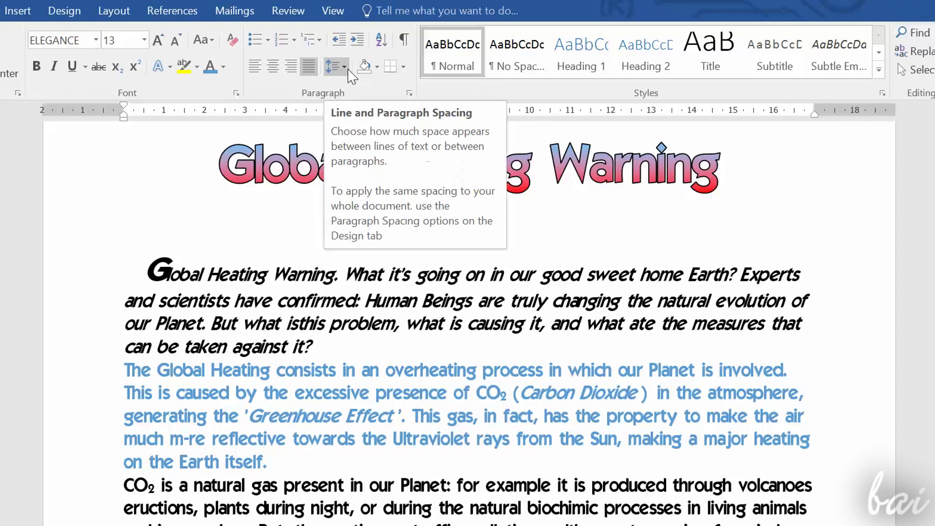
{"action": "left_click", "coordinate": [340, 67]}
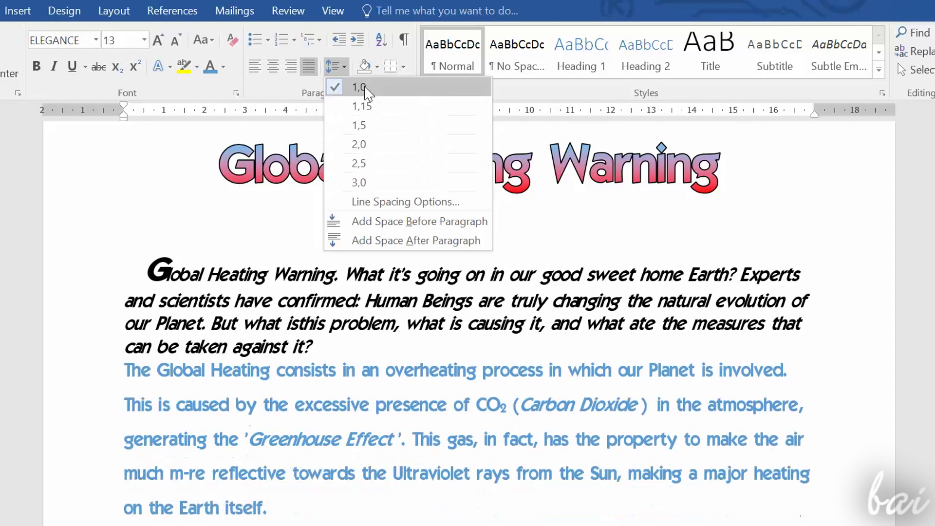
{"action": "left_click", "coordinate": [364, 82]}
Preview shading and border options, then dismiss them without applying any.
{"action": "left_click", "coordinate": [378, 66]}
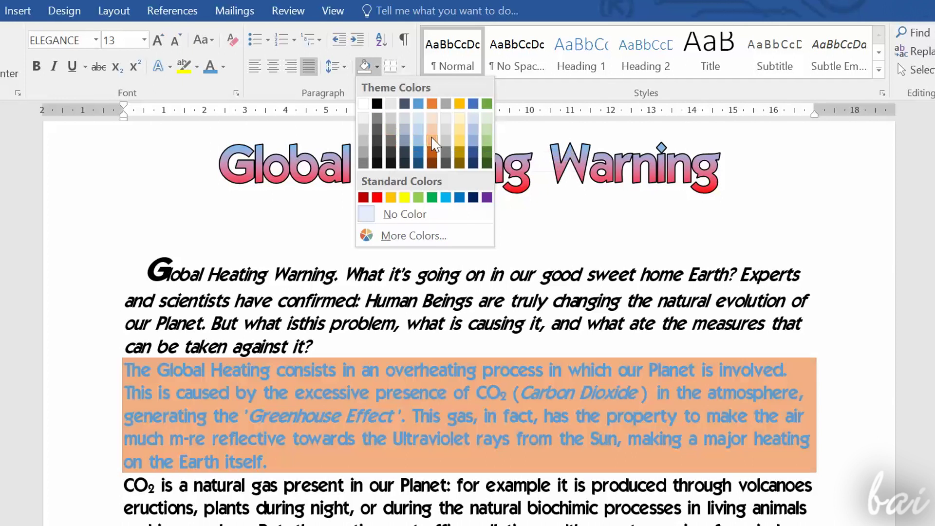
{"action": "left_click", "coordinate": [417, 68]}
{"action": "left_click", "coordinate": [403, 67]}
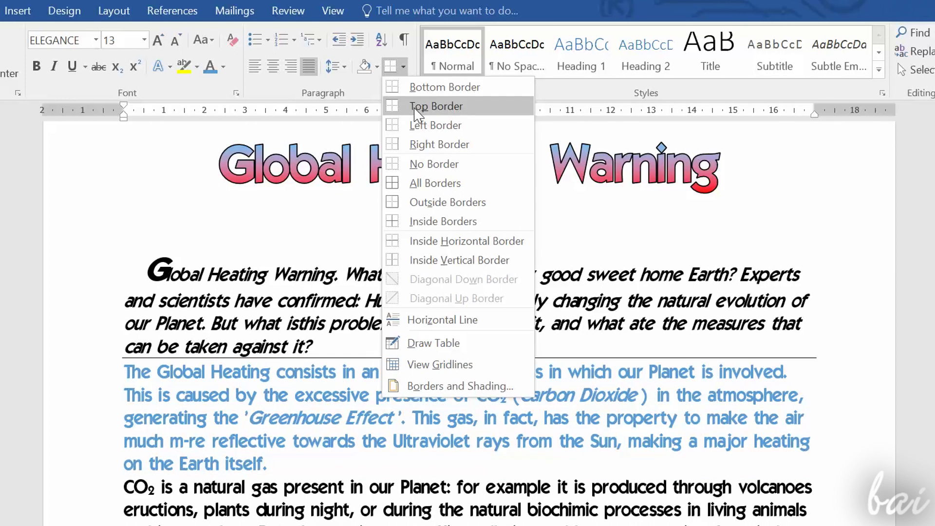
{"action": "key", "text": "Escape"}
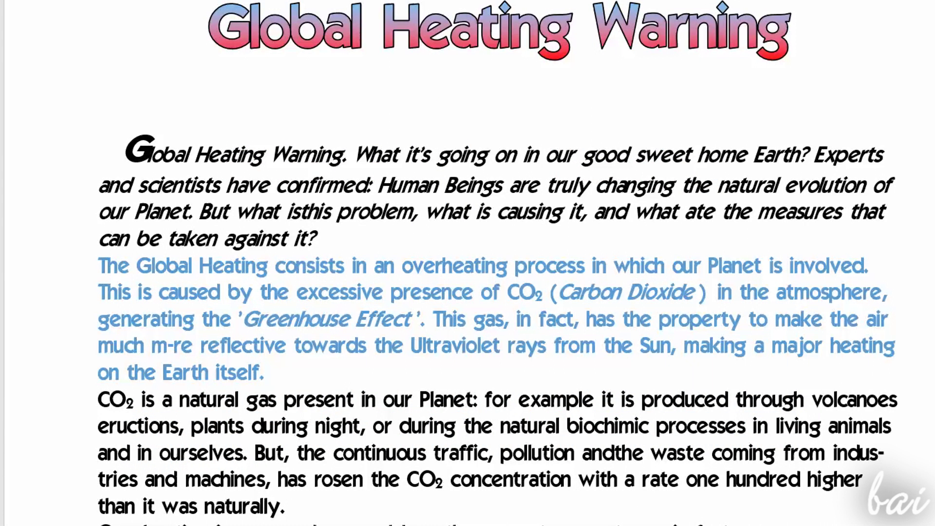
Try increasing and decreasing the Global Heating paragraph's indent with Ctrl+M and Ctrl+Shift+M and the indent buttons.
{"action": "key", "text": "ctrl+m"}
{"action": "key", "text": "ctrl+m"}
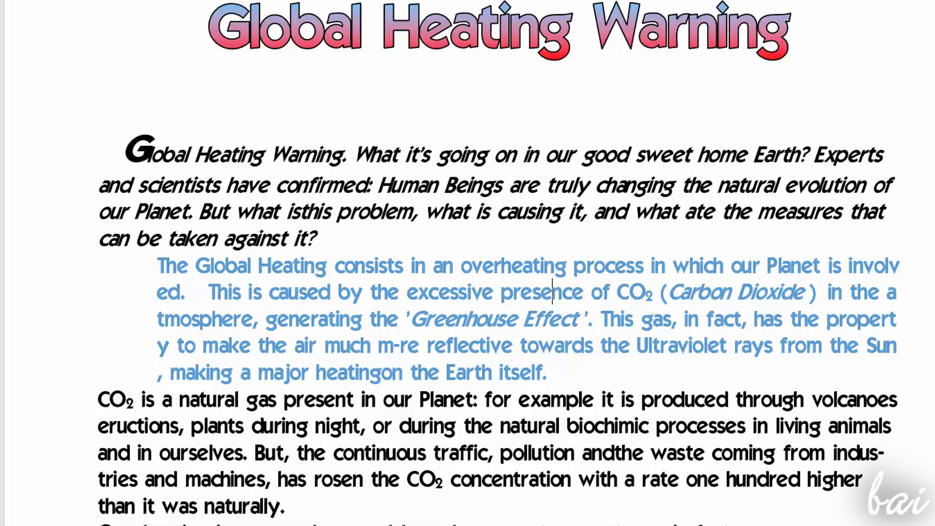
{"action": "key", "text": "ctrl+m"}
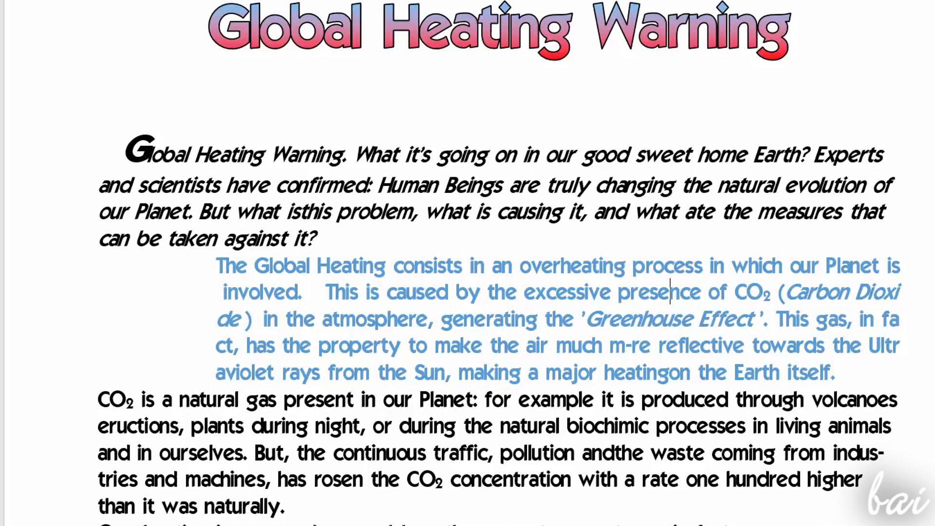
{"action": "key", "text": "ctrl+shift+m"}
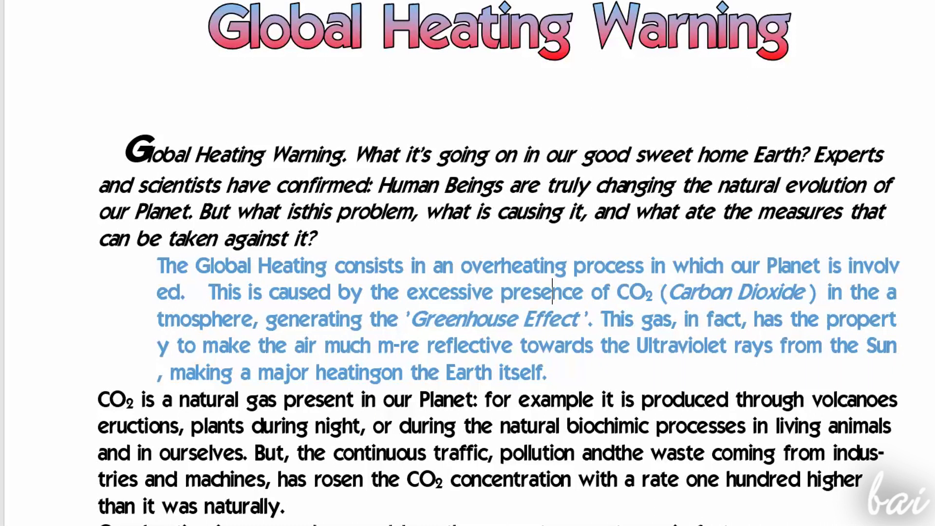
{"action": "key", "text": "ctrl+shift+m"}
{"action": "key", "text": "ctrl+shift+m"}
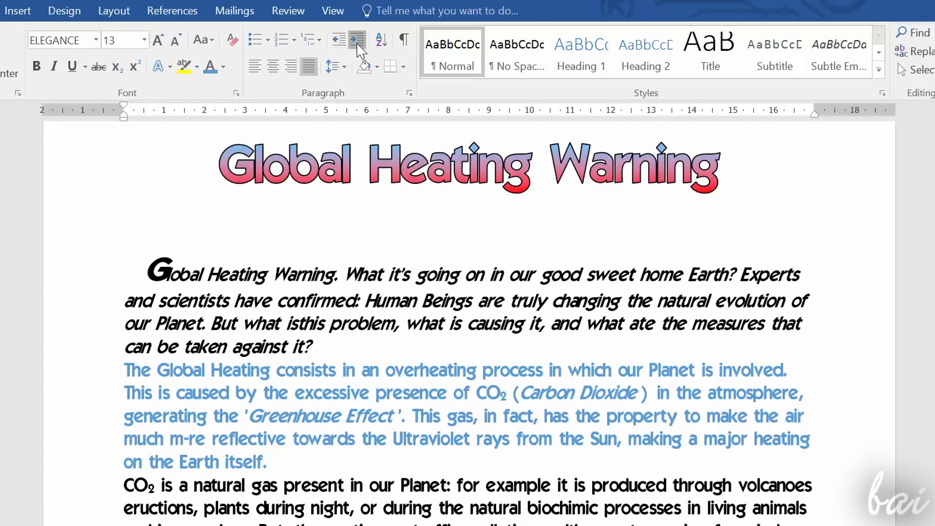
{"action": "left_click", "coordinate": [358, 43]}
{"action": "left_click", "coordinate": [357, 39]}
{"action": "left_click", "coordinate": [358, 40]}
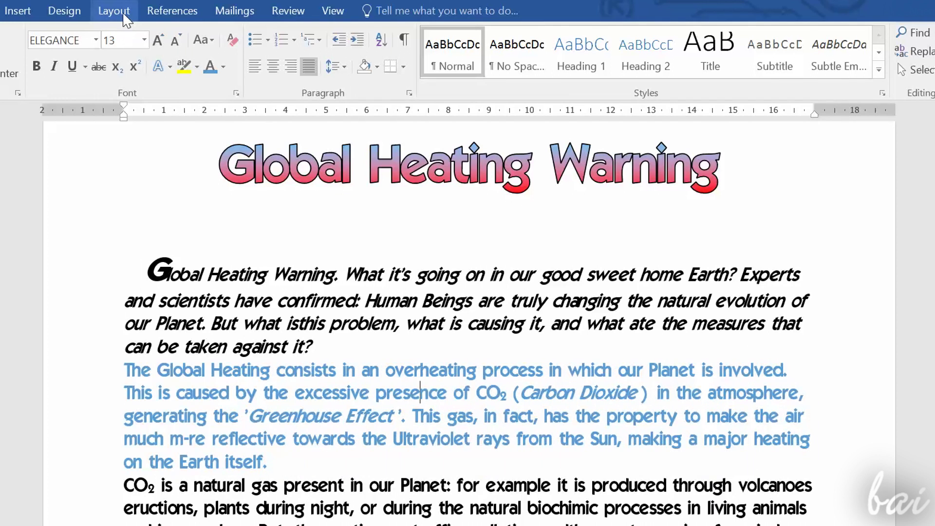
Set the paragraph's Layout left indent back to 0 cm and its spacing after to Auto.
{"action": "left_click", "coordinate": [125, 17]}
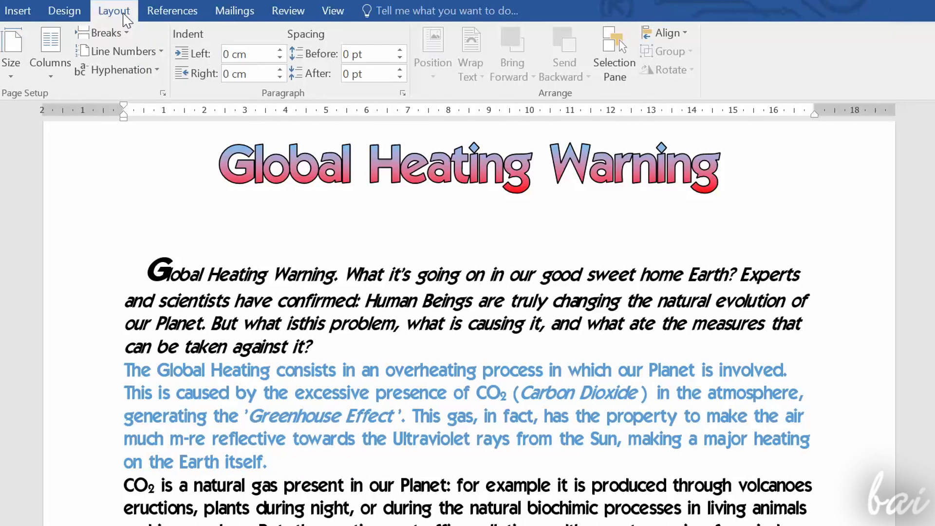
{"action": "left_click", "coordinate": [279, 50]}
{"action": "left_click", "coordinate": [280, 51]}
{"action": "left_click", "coordinate": [279, 50]}
{"action": "left_click", "coordinate": [280, 57]}
{"action": "left_click", "coordinate": [279, 57]}
{"action": "left_click", "coordinate": [279, 58]}
{"action": "left_click", "coordinate": [400, 77]}
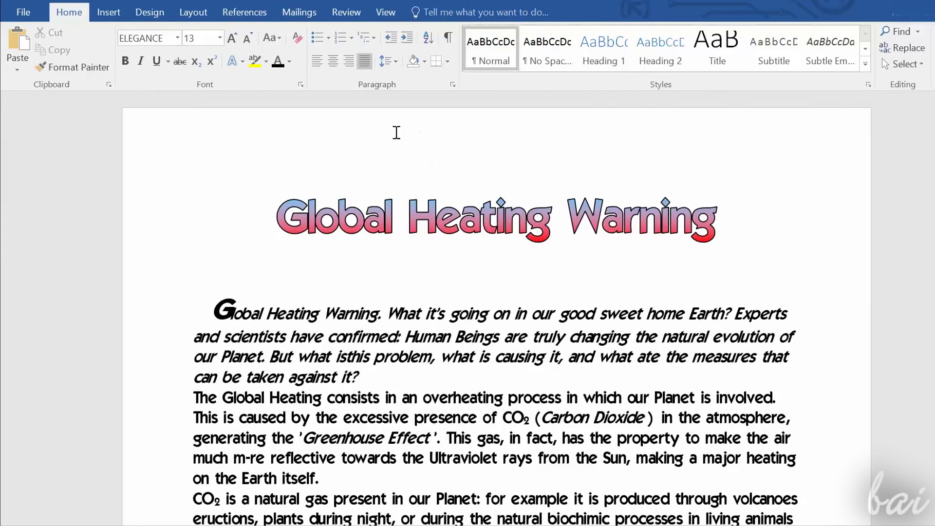
Show the rulers and pull the first italic paragraph's right indent in to about 14.8 cm.
{"action": "left_click", "coordinate": [393, 14]}
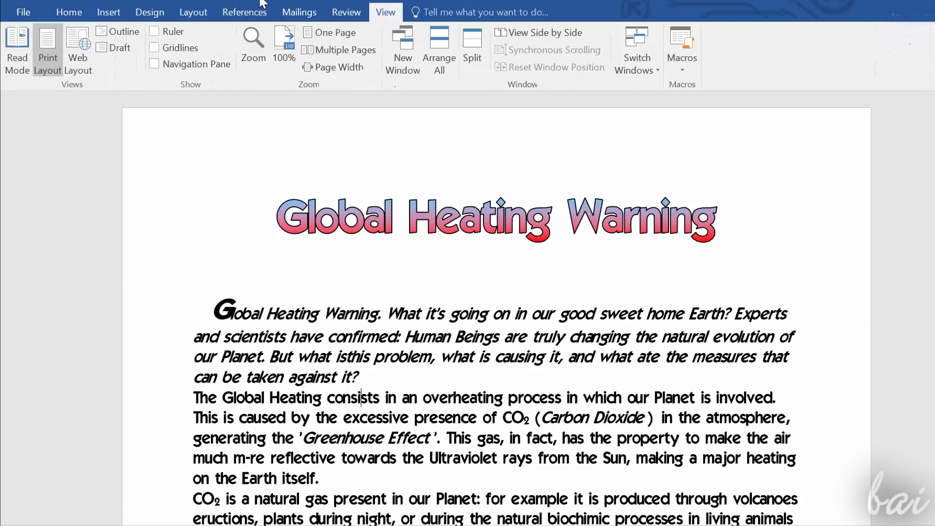
{"action": "left_click", "coordinate": [154, 32]}
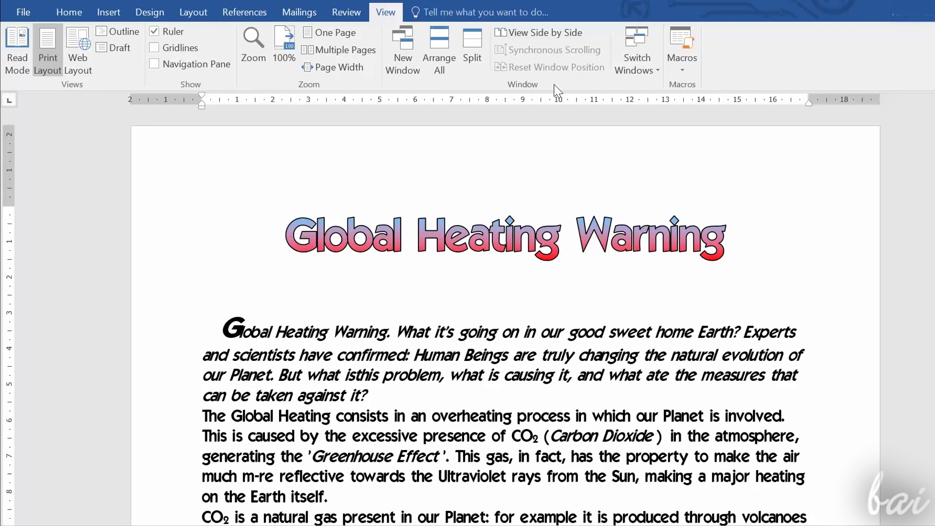
{"action": "left_click", "coordinate": [434, 376]}
{"action": "left_click_drag", "start_coordinate": [352, 392], "coordinate": [204, 324]}
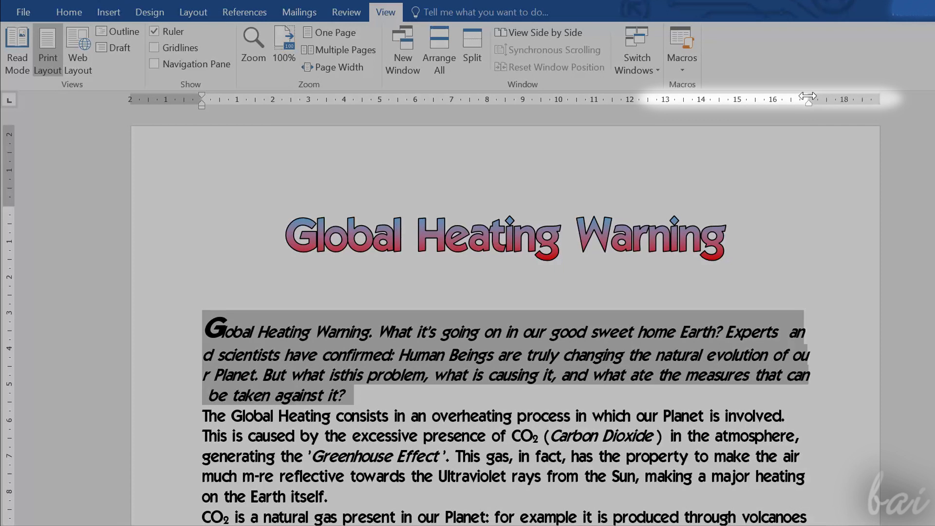
{"action": "mouse_move", "coordinate": [809, 96]}
{"action": "left_mouse_down"}
{"action": "mouse_move", "coordinate": [691, 97]}
{"action": "mouse_move", "coordinate": [815, 105]}
{"action": "mouse_move", "coordinate": [800, 108]}
{"action": "left_mouse_up"}
{"action": "left_click", "coordinate": [700, 335]}
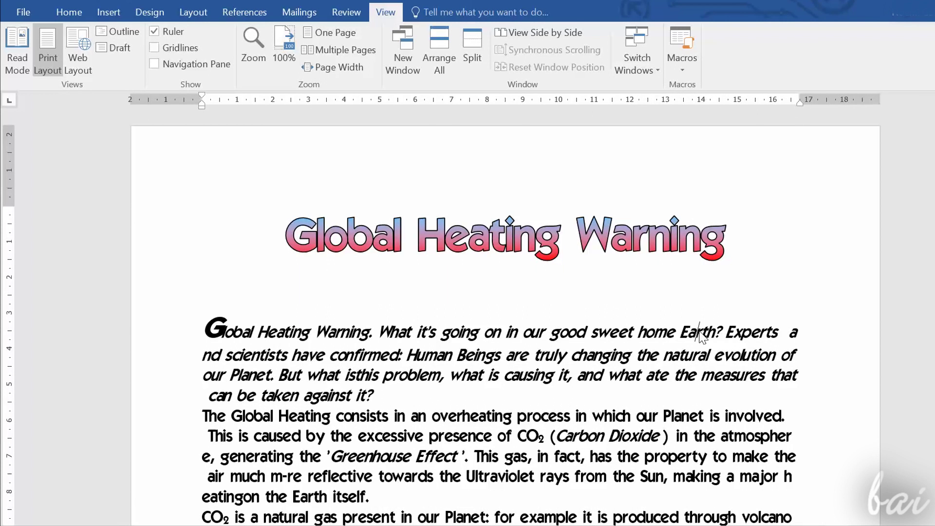
Readjust the first paragraph's right indent on the ruler, settling near 15 cm.
{"action": "triple_click", "coordinate": [362, 380]}
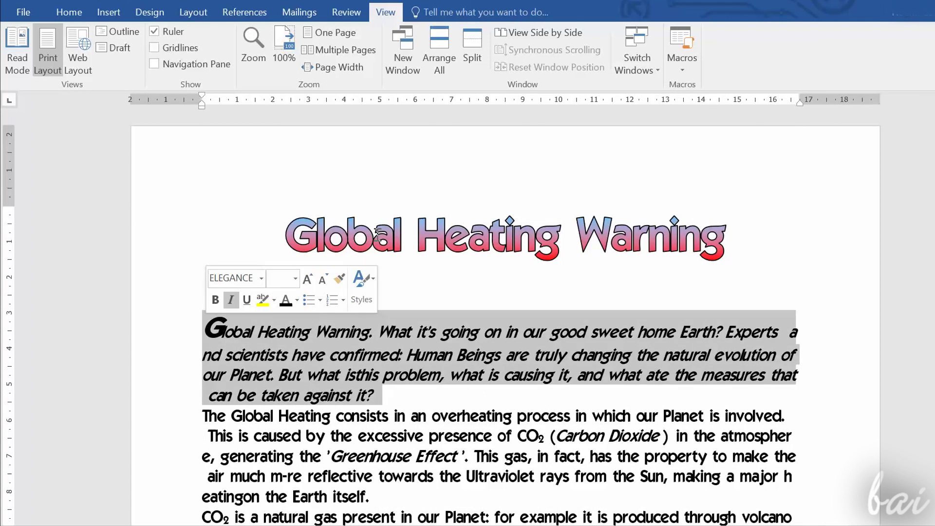
{"action": "mouse_move", "coordinate": [797, 95]}
{"action": "left_mouse_down"}
{"action": "mouse_move", "coordinate": [633, 100]}
{"action": "mouse_move", "coordinate": [760, 101]}
{"action": "mouse_move", "coordinate": [808, 125]}
{"action": "mouse_move", "coordinate": [794, 125]}
{"action": "left_mouse_up"}
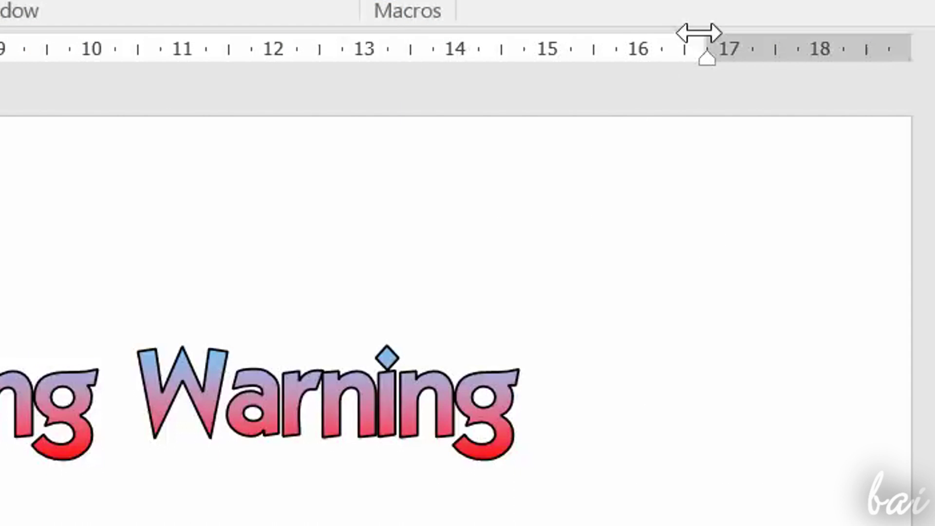
{"action": "left_click_drag", "start_coordinate": [797, 94], "coordinate": [788, 92]}
{"action": "mouse_move", "coordinate": [675, 30]}
{"action": "left_mouse_down"}
{"action": "mouse_move", "coordinate": [542, 38]}
{"action": "mouse_move", "coordinate": [430, 19]}
{"action": "mouse_move", "coordinate": [355, 61]}
{"action": "mouse_move", "coordinate": [278, 44]}
{"action": "mouse_move", "coordinate": [504, 65]}
{"action": "mouse_move", "coordinate": [729, 110]}
{"action": "mouse_move", "coordinate": [780, 78]}
{"action": "mouse_move", "coordinate": [707, 76]}
{"action": "left_mouse_up"}
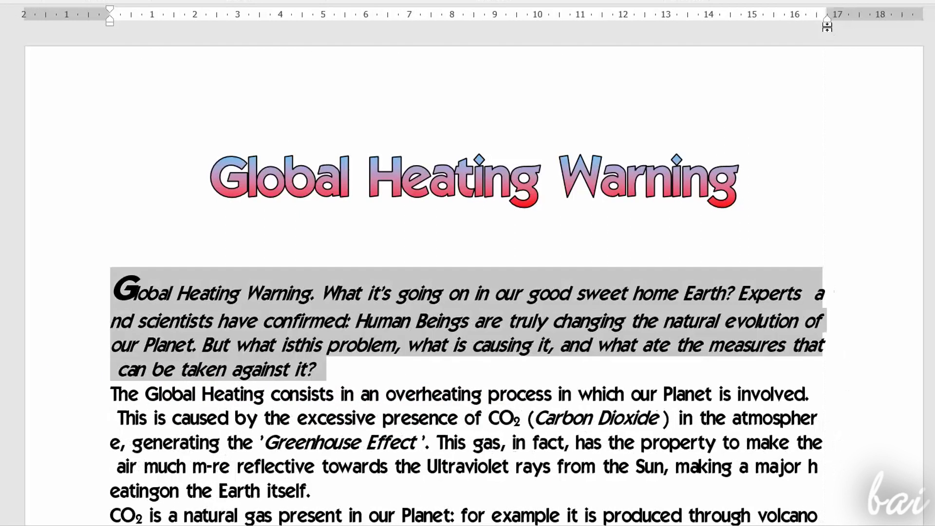
{"action": "left_click", "coordinate": [707, 294]}
{"action": "left_click_drag", "start_coordinate": [333, 374], "coordinate": [113, 276]}
{"action": "mouse_move", "coordinate": [825, 8]}
{"action": "left_mouse_down"}
{"action": "mouse_move", "coordinate": [630, 19]}
{"action": "mouse_move", "coordinate": [775, 16]}
{"action": "left_mouse_up"}
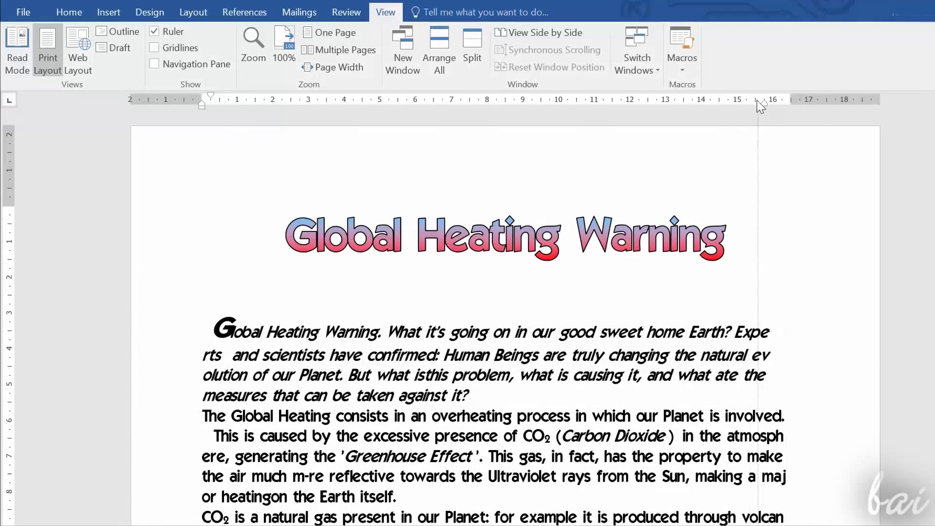
{"action": "left_click_drag", "start_coordinate": [761, 105], "coordinate": [722, 101]}
Indent the second paragraph about 2.5 cm on the left and narrow it to about 15.5 cm.
{"action": "left_click_drag", "start_coordinate": [202, 416], "coordinate": [402, 501]}
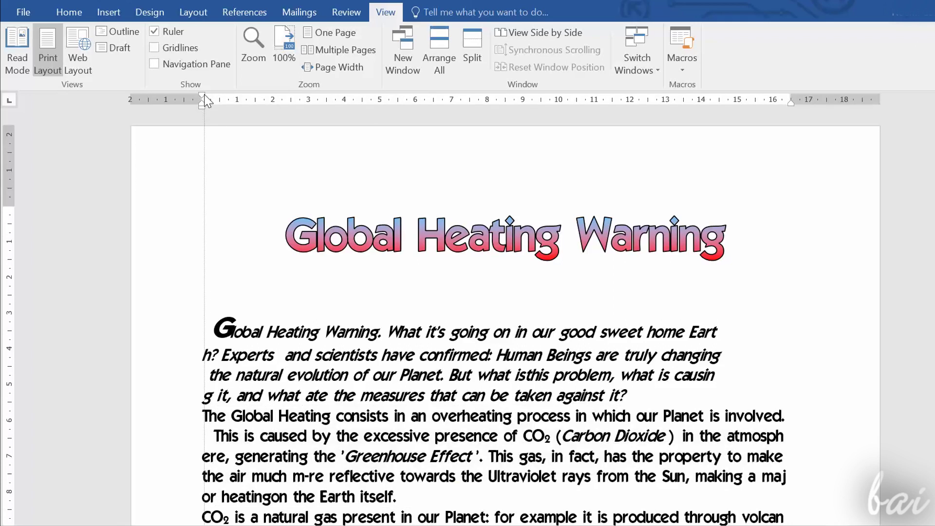
{"action": "left_click_drag", "start_coordinate": [202, 100], "coordinate": [291, 101]}
{"action": "scroll", "coordinate": [452, 246], "scroll_direction": "down", "scroll_amount": 3}
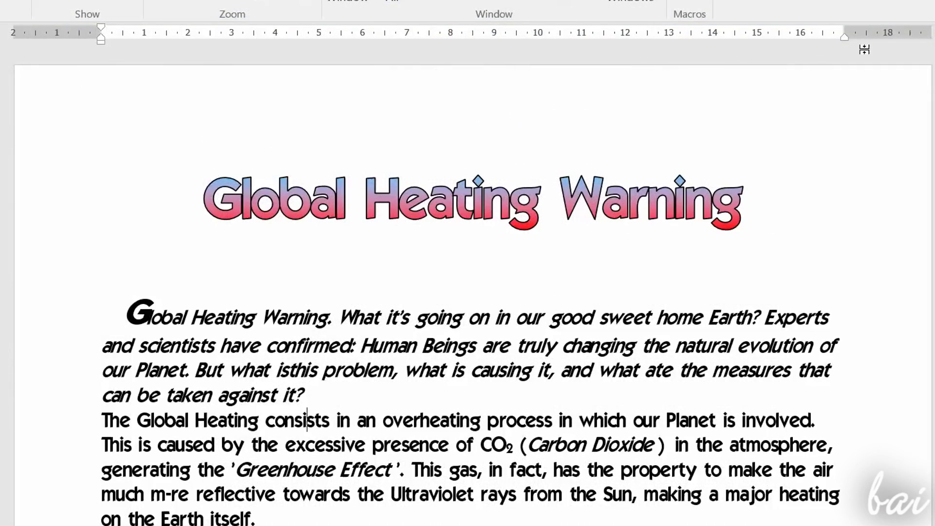
{"action": "mouse_move", "coordinate": [845, 45]}
{"action": "left_mouse_down"}
{"action": "mouse_move", "coordinate": [779, 51]}
{"action": "mouse_move", "coordinate": [843, 48]}
{"action": "left_mouse_up"}
{"action": "left_click_drag", "start_coordinate": [666, 88], "coordinate": [512, 115]}
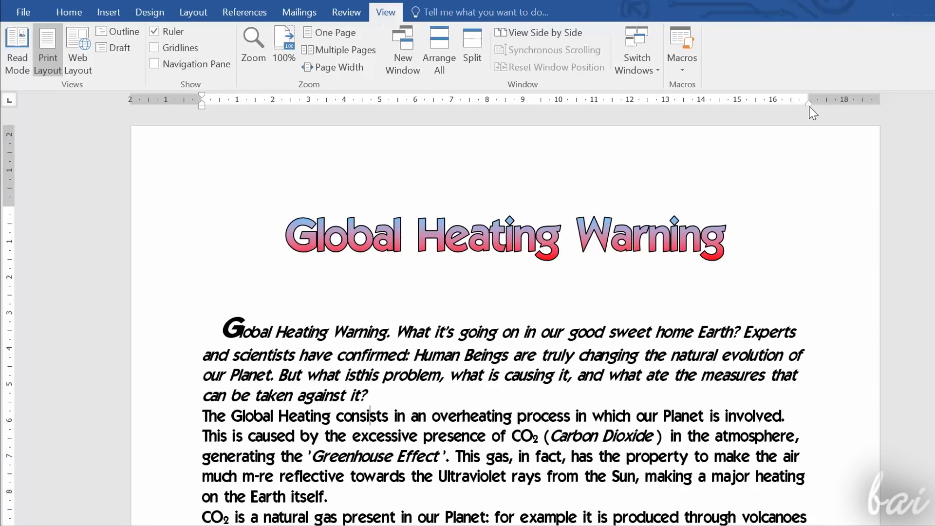
{"action": "mouse_move", "coordinate": [812, 108]}
{"action": "left_mouse_down"}
{"action": "mouse_move", "coordinate": [756, 114]}
{"action": "mouse_move", "coordinate": [806, 109]}
{"action": "left_mouse_up"}
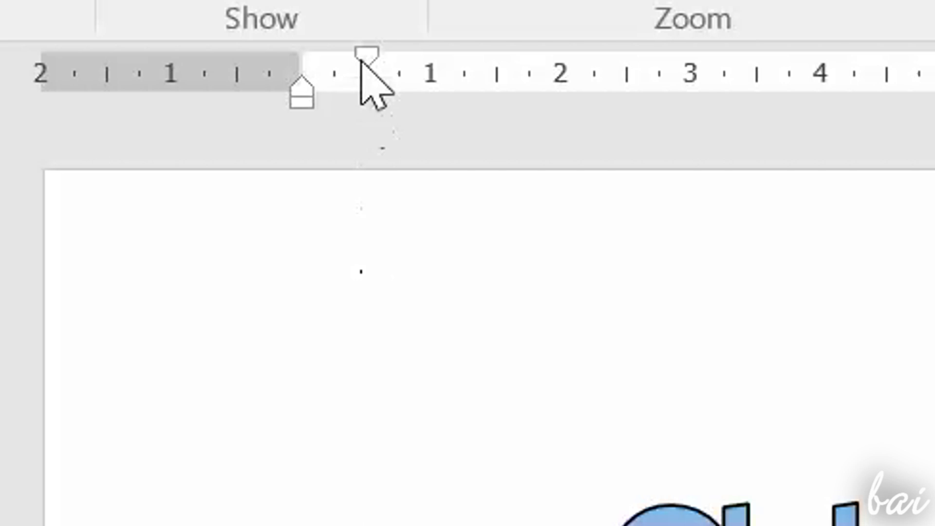
{"action": "mouse_move", "coordinate": [361, 61]}
{"action": "left_mouse_down"}
{"action": "mouse_move", "coordinate": [463, 94]}
{"action": "mouse_move", "coordinate": [631, 125]}
{"action": "mouse_move", "coordinate": [535, 138]}
{"action": "mouse_move", "coordinate": [298, 124]}
{"action": "left_mouse_up"}
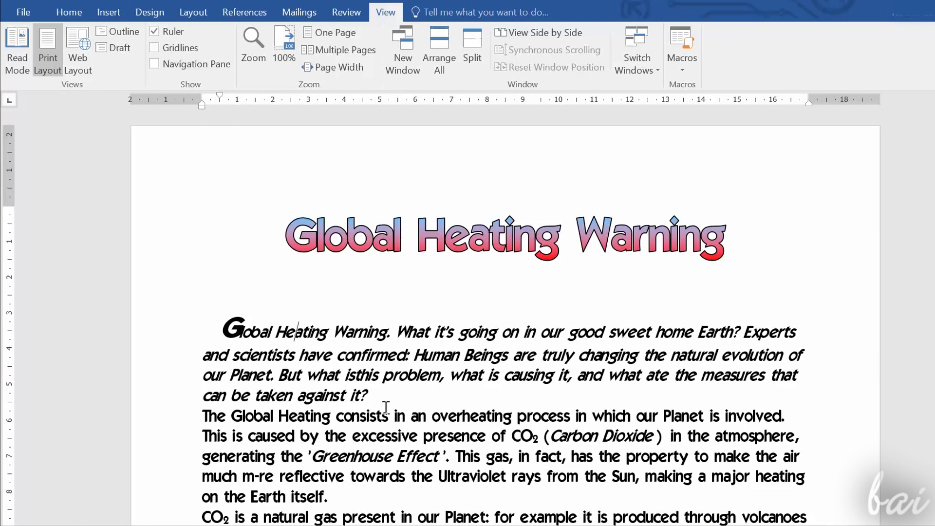
Rework the first italic paragraph's left and right indents, finishing at 1.98 cm.
{"action": "left_click_drag", "start_coordinate": [376, 396], "coordinate": [218, 333]}
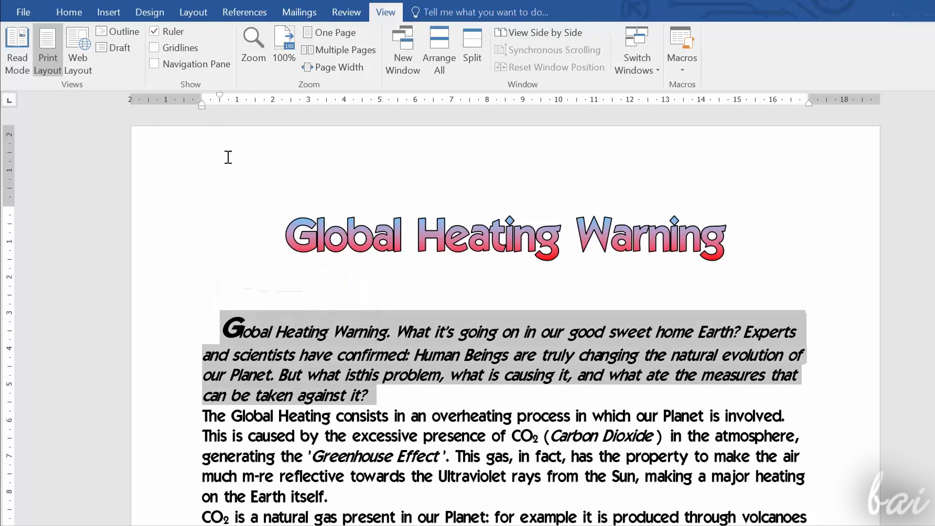
{"action": "mouse_move", "coordinate": [219, 97]}
{"action": "left_mouse_down"}
{"action": "mouse_move", "coordinate": [325, 118]}
{"action": "mouse_move", "coordinate": [200, 112]}
{"action": "left_mouse_up"}
{"action": "mouse_move", "coordinate": [270, 96]}
{"action": "left_mouse_down"}
{"action": "mouse_move", "coordinate": [426, 130]}
{"action": "mouse_move", "coordinate": [783, 177]}
{"action": "mouse_move", "coordinate": [284, 138]}
{"action": "mouse_move", "coordinate": [264, 102]}
{"action": "left_mouse_up"}
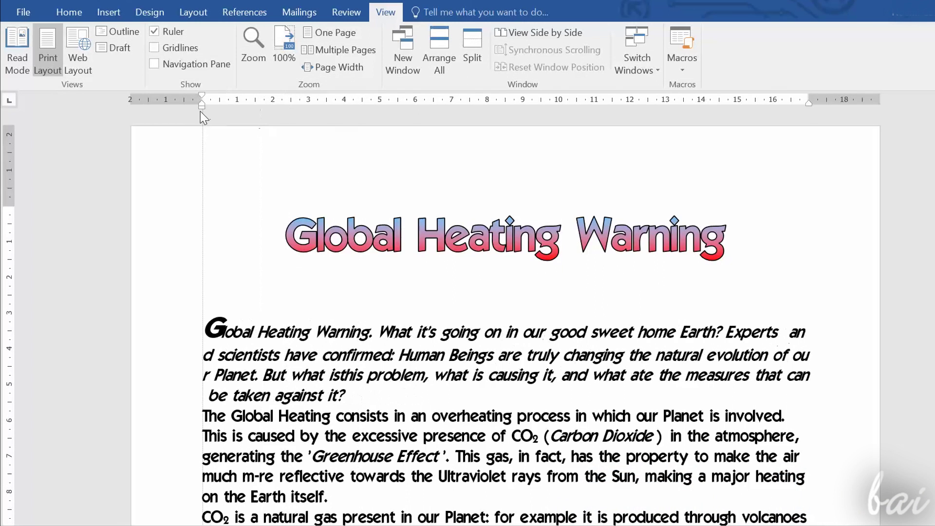
{"action": "left_click_drag", "start_coordinate": [200, 112], "coordinate": [200, 112]}
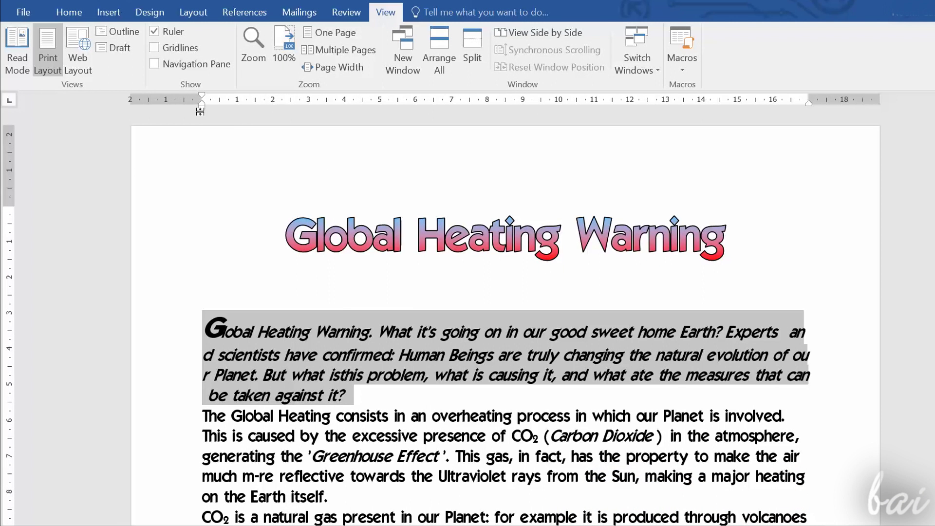
{"action": "mouse_move", "coordinate": [203, 107]}
{"action": "left_mouse_down"}
{"action": "mouse_move", "coordinate": [349, 139]}
{"action": "mouse_move", "coordinate": [220, 129]}
{"action": "mouse_move", "coordinate": [204, 111]}
{"action": "mouse_move", "coordinate": [481, 113]}
{"action": "mouse_move", "coordinate": [202, 125]}
{"action": "mouse_move", "coordinate": [202, 113]}
{"action": "left_mouse_up"}
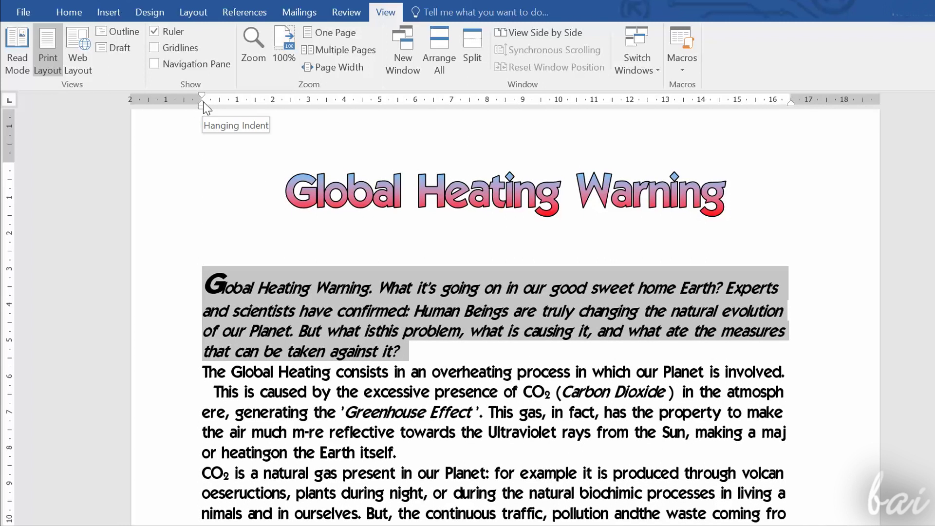
{"action": "mouse_move", "coordinate": [203, 105]}
{"action": "left_mouse_down"}
{"action": "mouse_move", "coordinate": [345, 126]}
{"action": "mouse_move", "coordinate": [205, 121]}
{"action": "left_mouse_up"}
{"action": "mouse_move", "coordinate": [791, 109]}
{"action": "left_mouse_down"}
{"action": "mouse_move", "coordinate": [527, 111]}
{"action": "mouse_move", "coordinate": [564, 119]}
{"action": "left_mouse_up"}
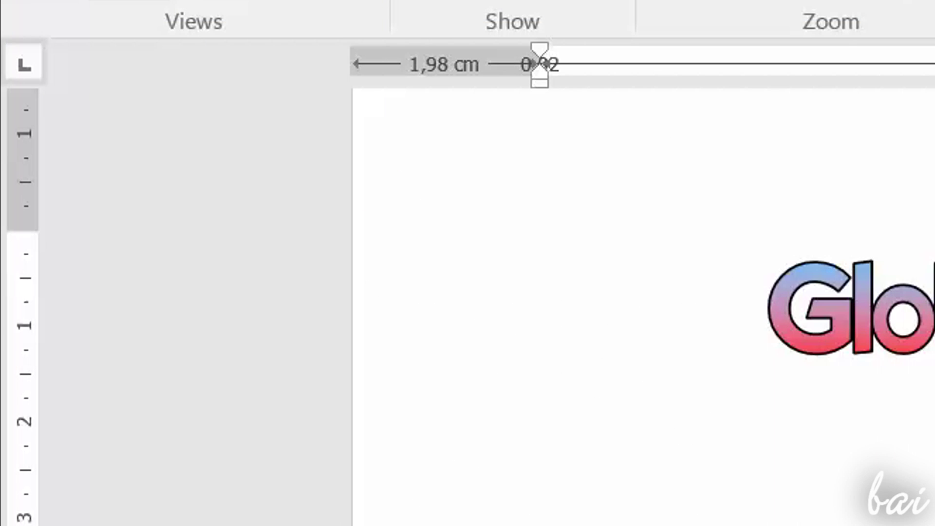
{"action": "left_click_drag", "start_coordinate": [539, 64], "coordinate": [539, 64]}
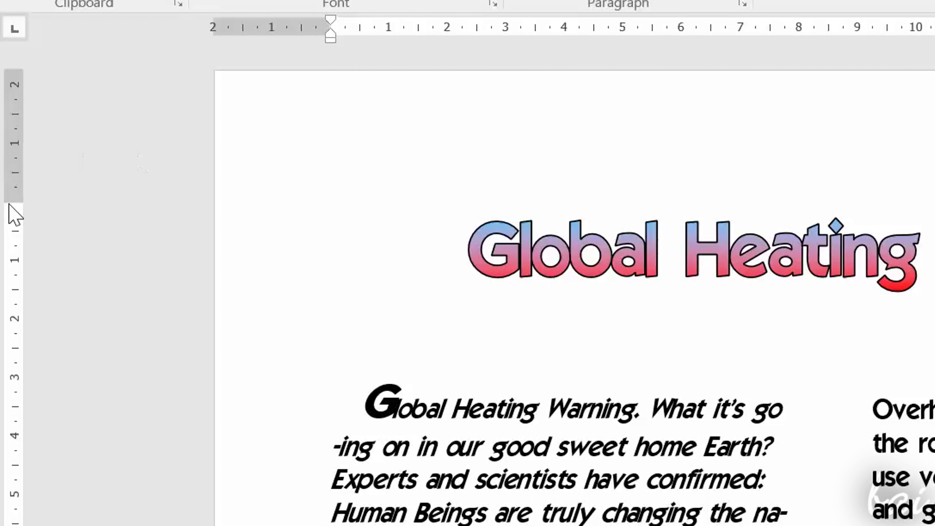
Drag the top-margin boundary on the vertical ruler and scroll through to check the text.
{"action": "left_click_drag", "start_coordinate": [11, 202], "coordinate": [10, 202]}
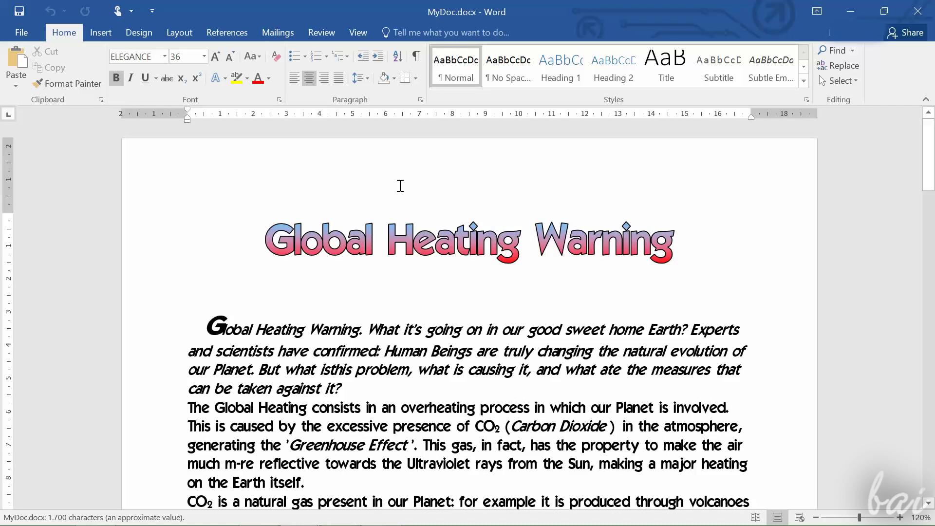
{"action": "scroll", "coordinate": [424, 229], "scroll_direction": "down", "scroll_amount": 5}
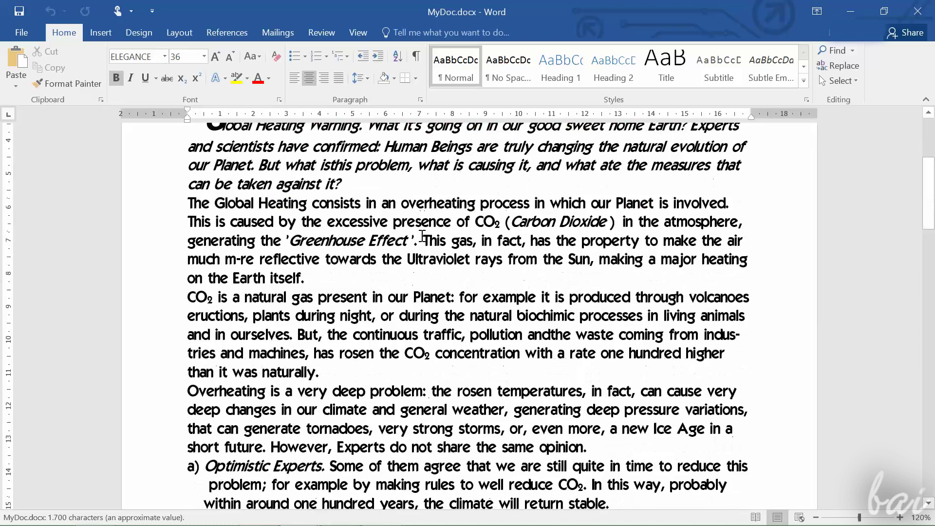
{"action": "scroll", "coordinate": [422, 235], "scroll_direction": "down", "scroll_amount": 7}
{"action": "scroll", "coordinate": [422, 235], "scroll_direction": "up", "scroll_amount": 10}
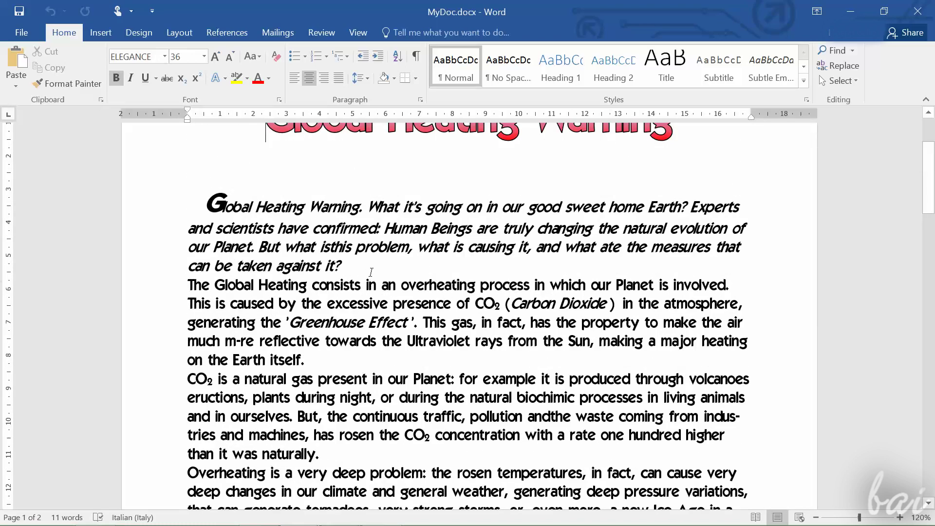
Apply Moderate margins, try landscape orientation, and browse the paper sizes in Page Setup.
{"action": "left_click", "coordinate": [370, 269]}
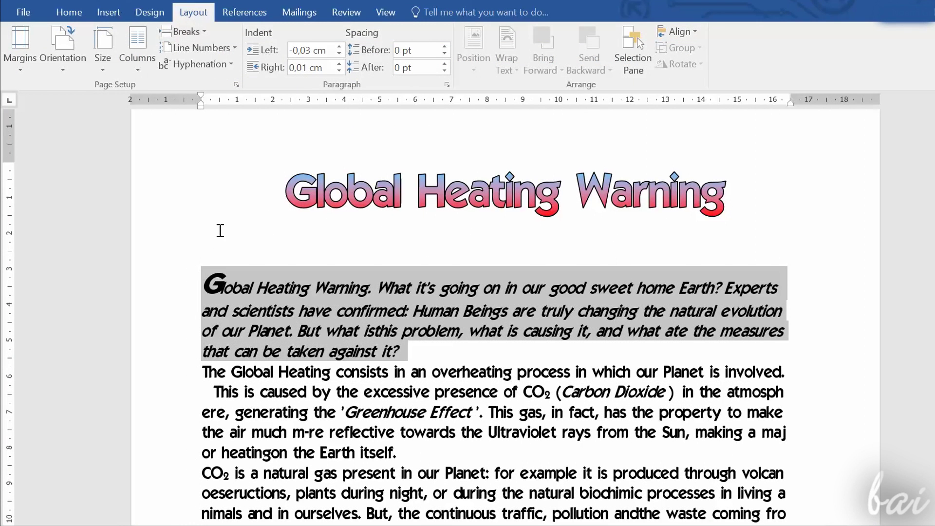
{"action": "left_click", "coordinate": [21, 51]}
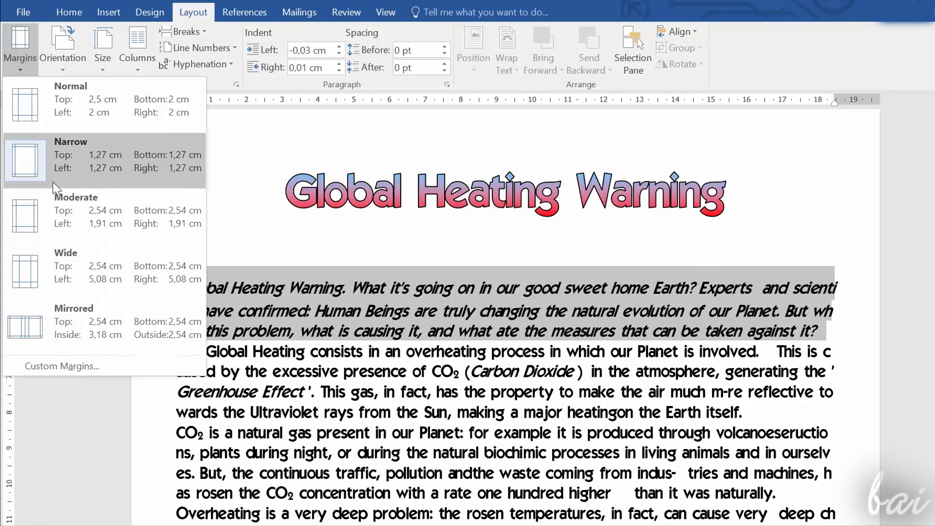
{"action": "left_click", "coordinate": [73, 195]}
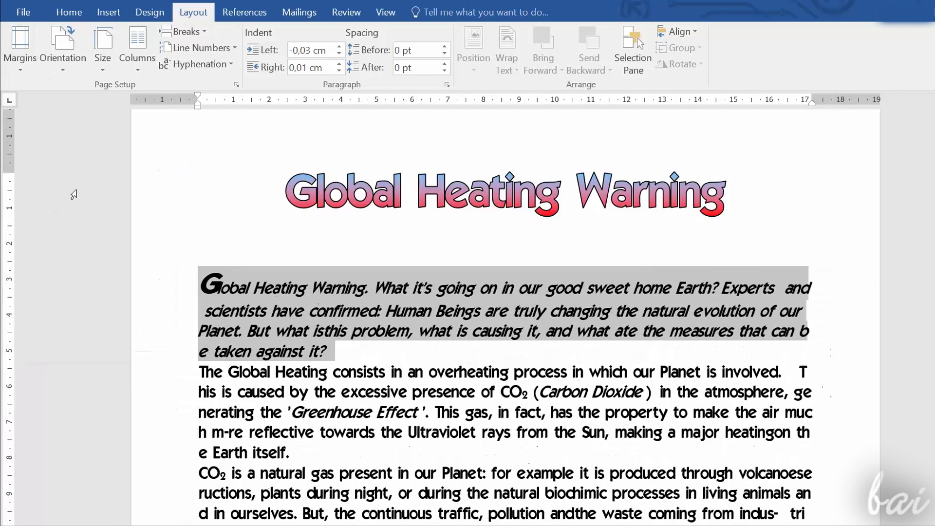
{"action": "left_click", "coordinate": [66, 54]}
{"action": "left_click", "coordinate": [80, 122]}
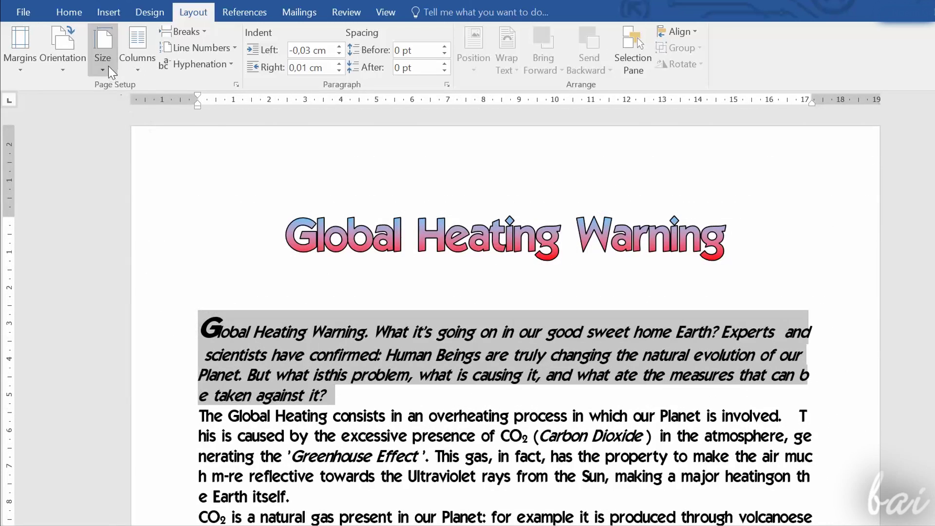
{"action": "left_click", "coordinate": [108, 66]}
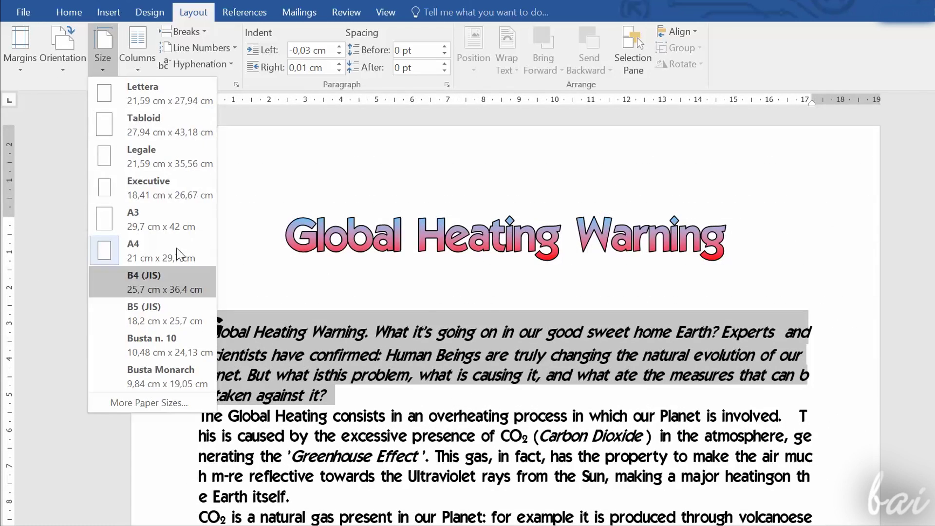
{"action": "left_click", "coordinate": [162, 407]}
{"action": "left_click", "coordinate": [469, 102]}
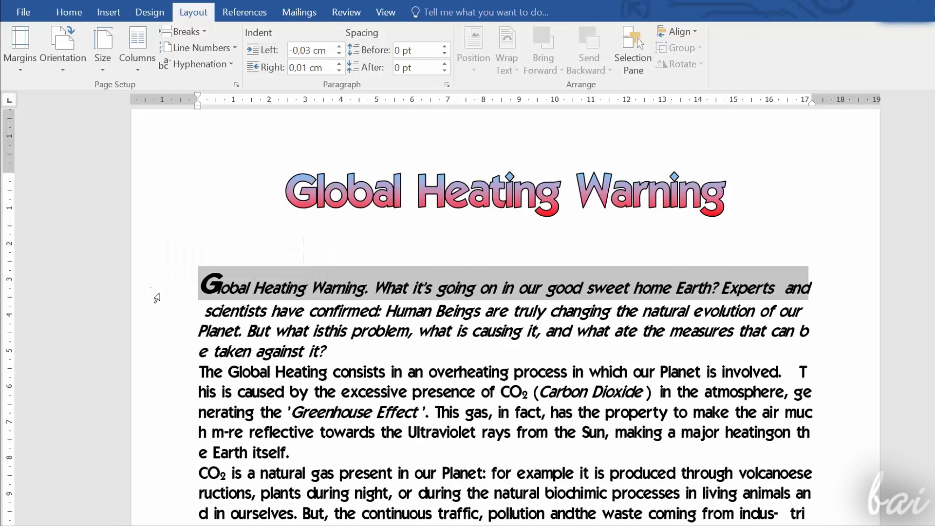
Set the opening paragraphs through 'e Earth itself.' in two columns.
{"action": "left_click_drag", "start_coordinate": [157, 298], "coordinate": [188, 453]}
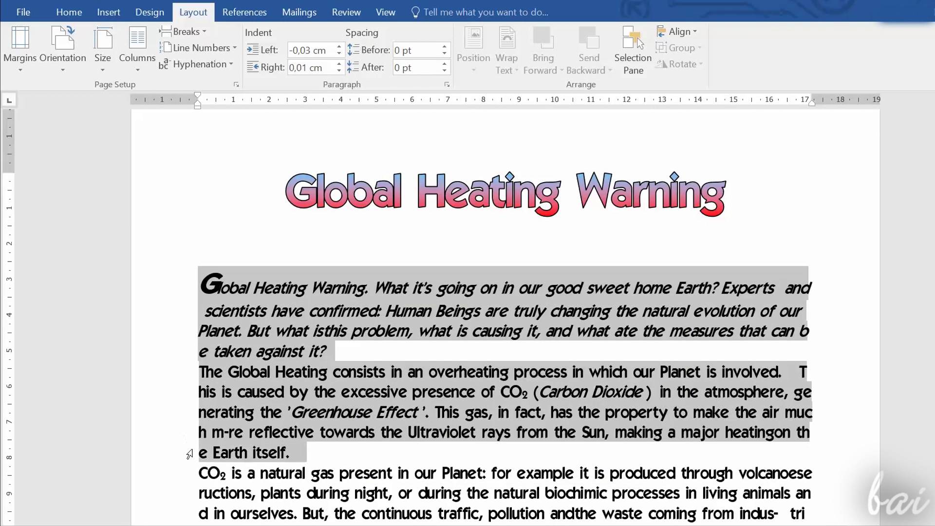
{"action": "scroll", "coordinate": [161, 293], "scroll_direction": "up", "scroll_amount": 1}
{"action": "left_click", "coordinate": [136, 51]}
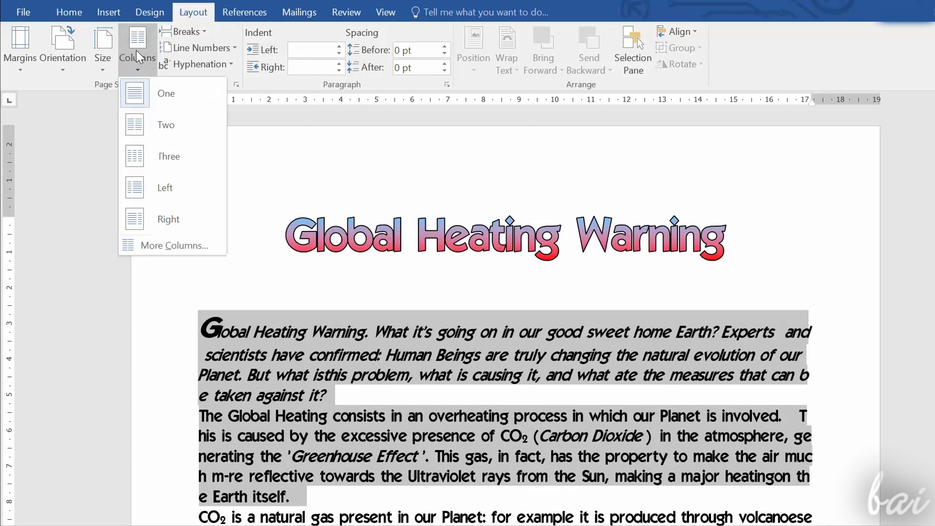
{"action": "left_click", "coordinate": [156, 124]}
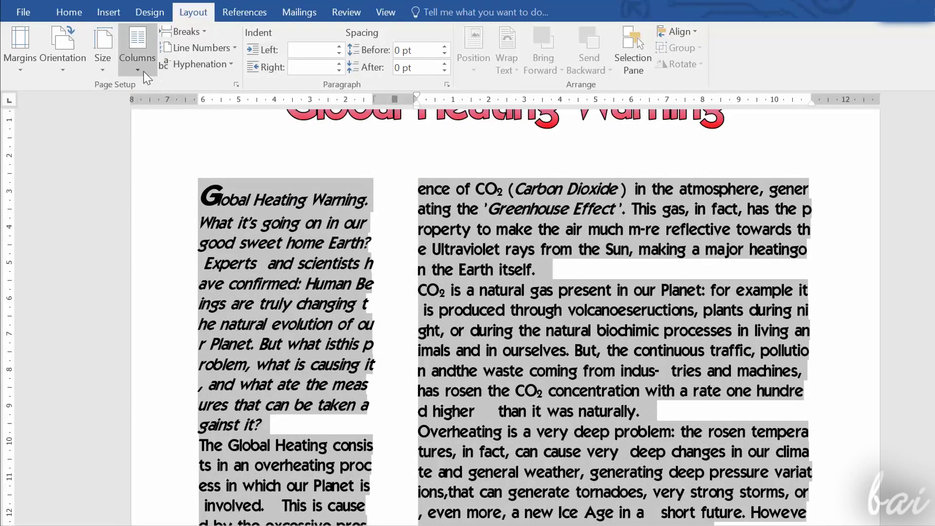
{"action": "left_click", "coordinate": [146, 70]}
{"action": "left_click", "coordinate": [166, 122]}
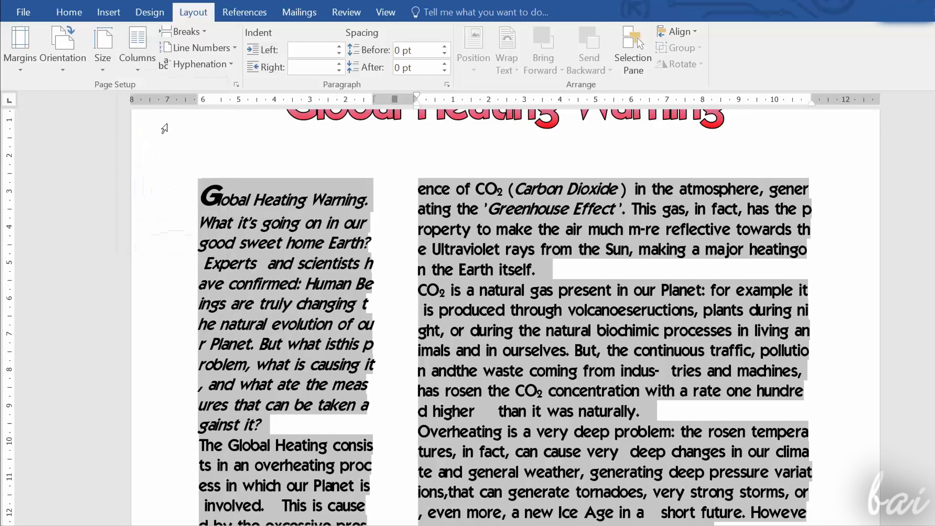
Drag the column boundary left so the left column is narrower than the right.
{"action": "scroll", "coordinate": [475, 307], "scroll_direction": "down", "scroll_amount": 3}
{"action": "scroll", "coordinate": [475, 307], "scroll_direction": "down", "scroll_amount": 2}
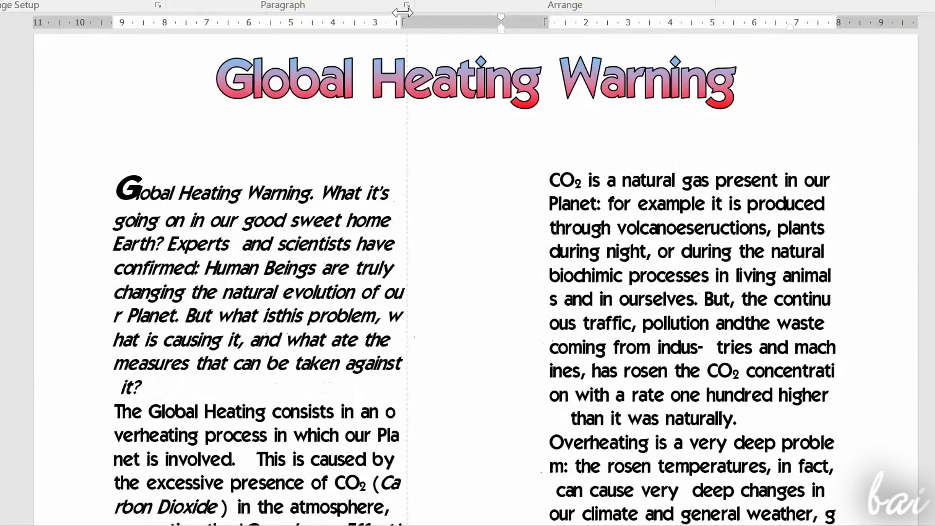
{"action": "left_click_drag", "start_coordinate": [403, 13], "coordinate": [341, 9]}
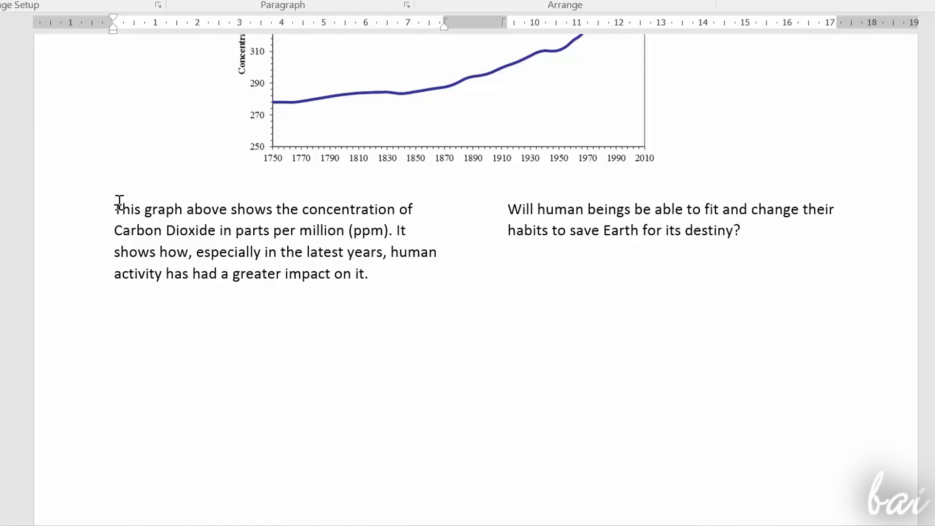
{"action": "left_click_drag", "start_coordinate": [116, 203], "coordinate": [828, 251]}
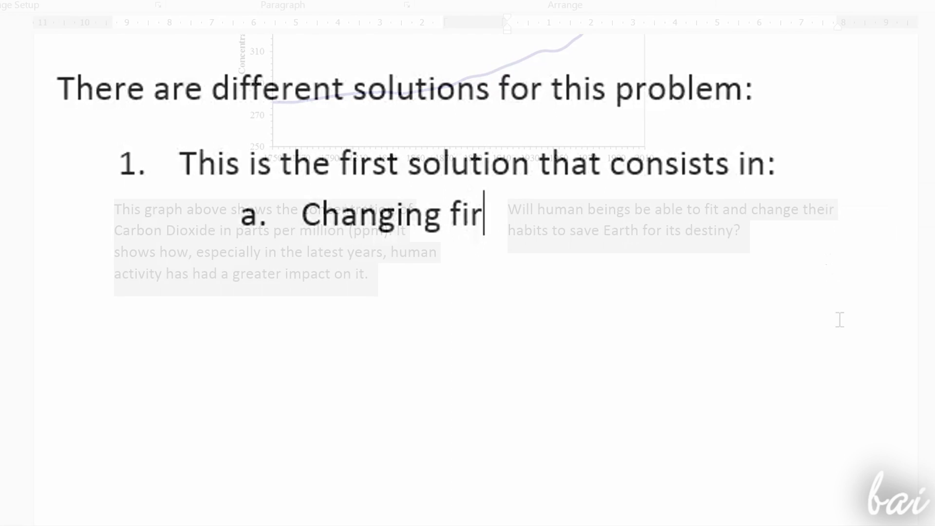
Finish the first lettered sub-item and add 'Changing second thing' and 'Changing third thing'.
{"action": "type", "text": "st thing"}
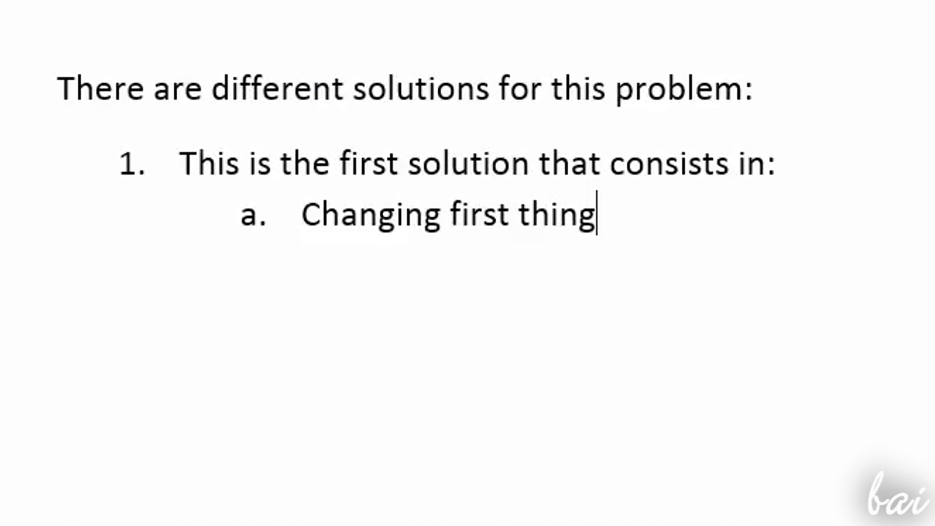
{"action": "key", "text": "Return"}
{"action": "type", "text": "Changing second thing"}
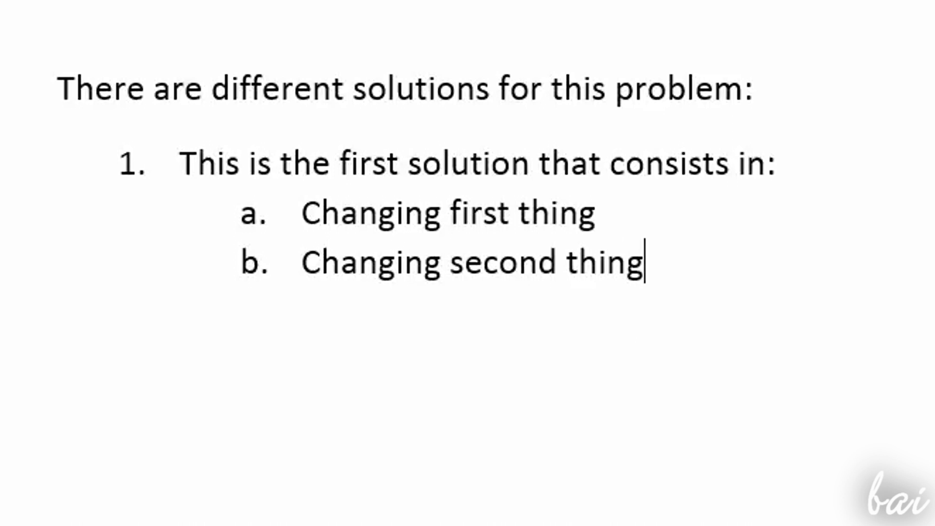
{"action": "key", "text": "Return"}
{"action": "type", "text": "Changing third thing"}
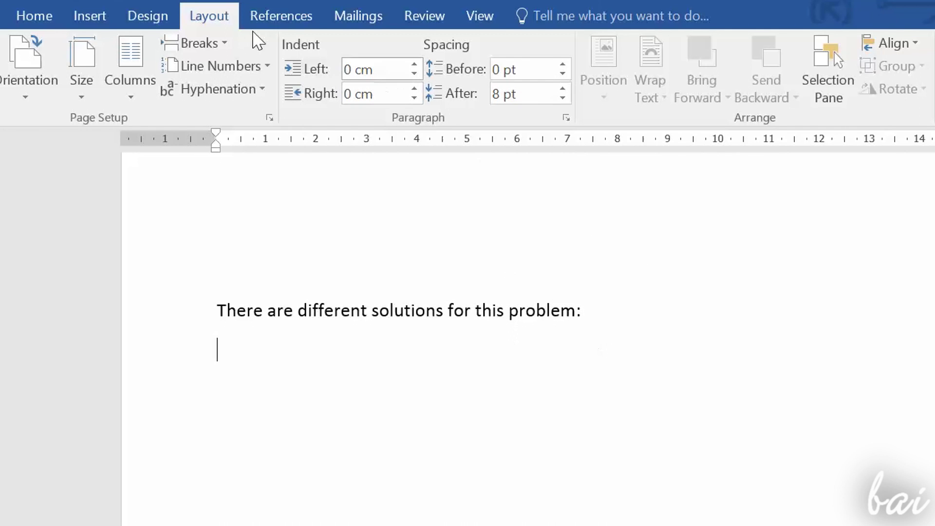
Start a bulleted list with 'This is the first solution;' and 'This is the second solution;'.
{"action": "left_click", "coordinate": [27, 16]}
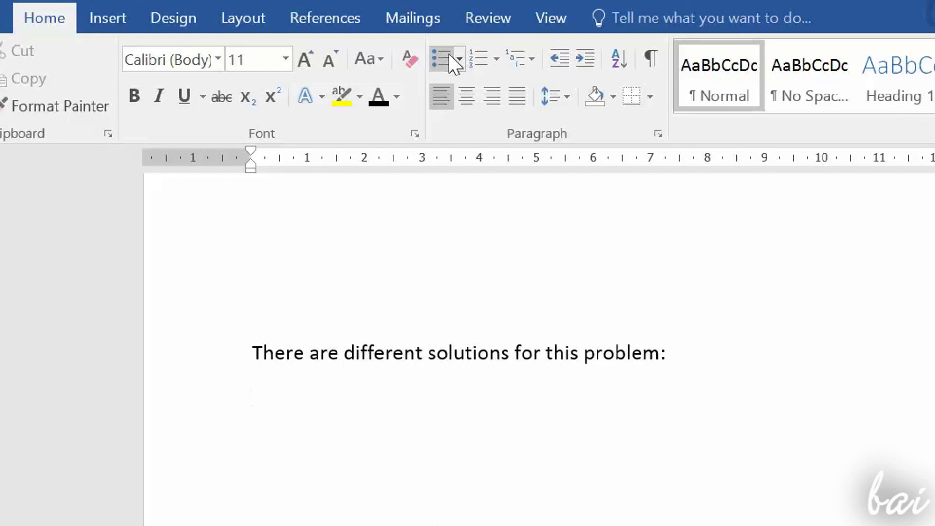
{"action": "left_click", "coordinate": [240, 89]}
{"action": "type", "text": "This is the first solution;"}
{"action": "type", "text": "This is the second solution;"}
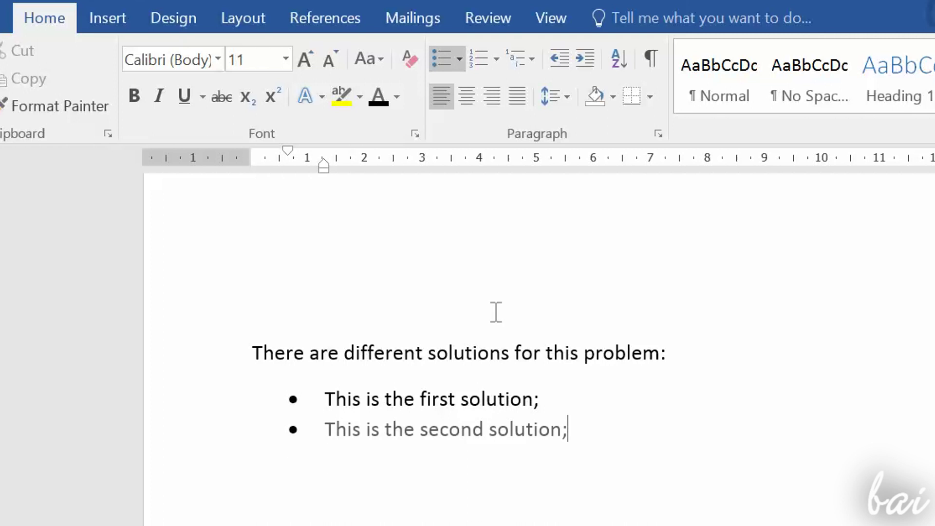
{"action": "key", "text": "Return"}
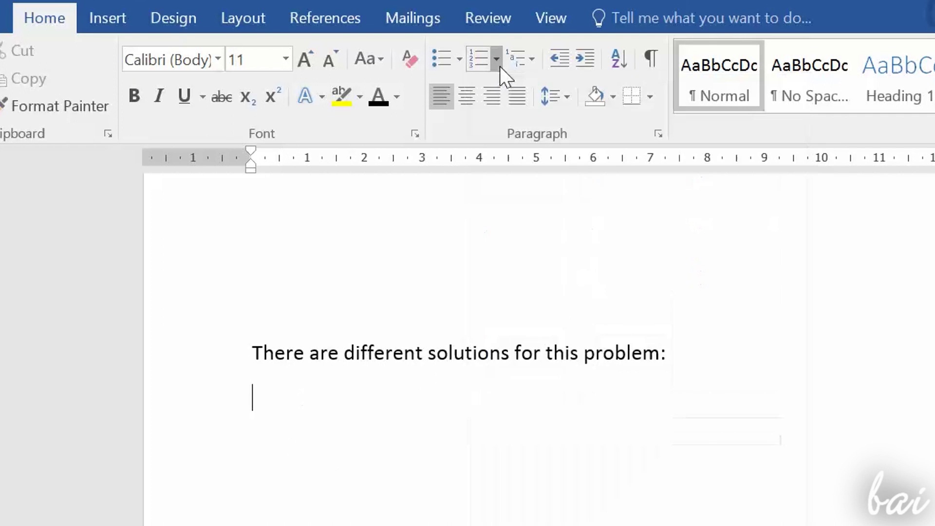
Write a 1. numbered list of the first, second and third solutions.
{"action": "left_click", "coordinate": [496, 59]}
{"action": "left_click", "coordinate": [622, 155]}
{"action": "type", "text": "This is the first solution"}
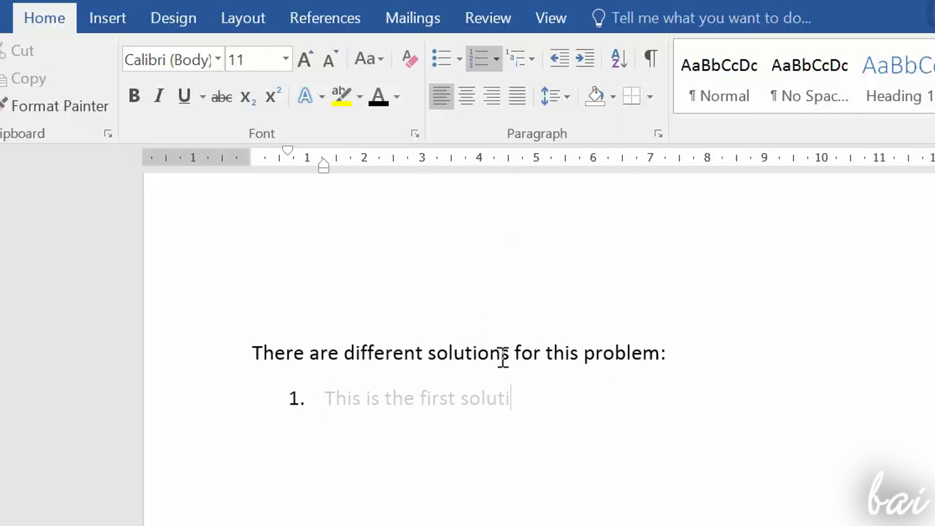
{"action": "type", "text": ";"}
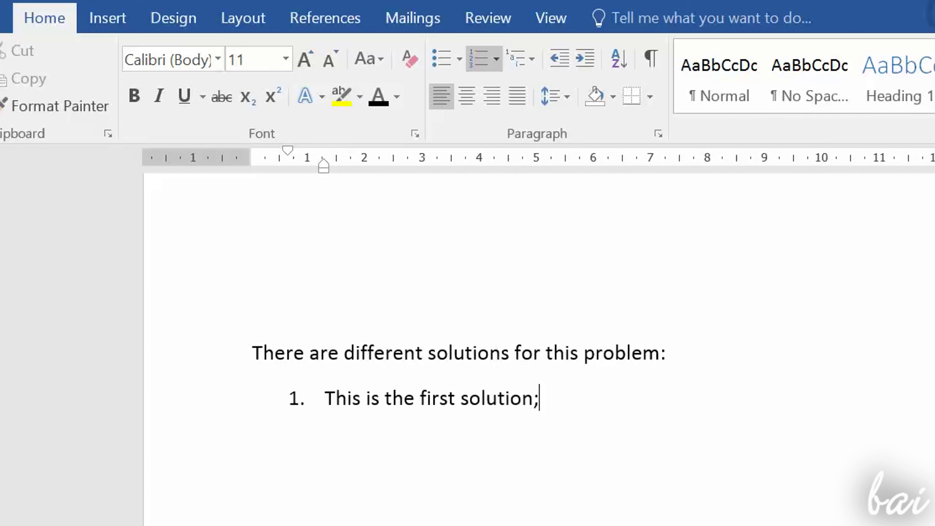
{"action": "key", "text": "Return"}
{"action": "type", "text": "This is the second solution;"}
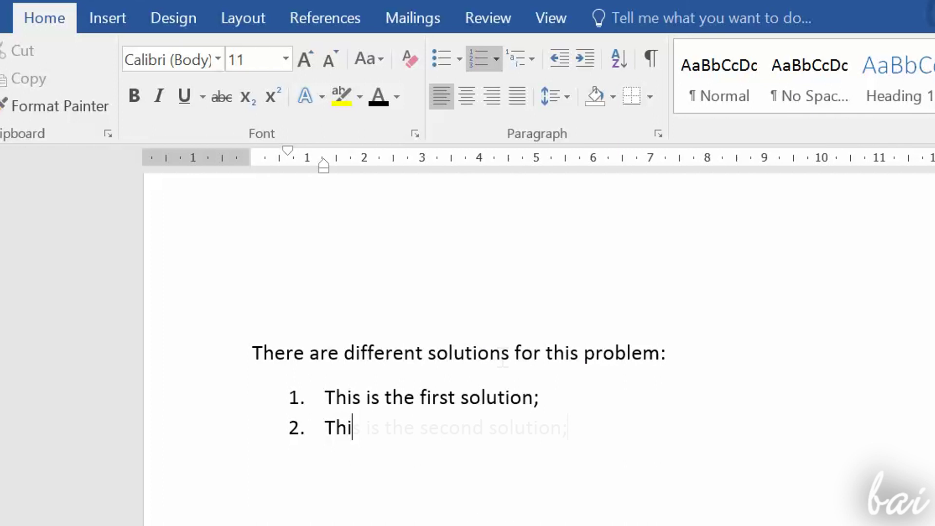
{"action": "key", "text": "Return"}
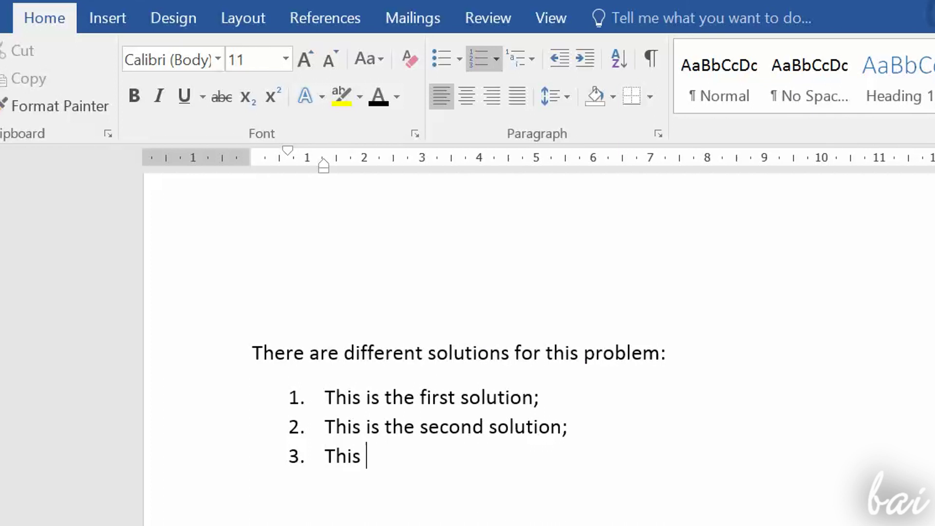
{"action": "type", "text": "This is t"}
{"action": "type", "text": "he th"}
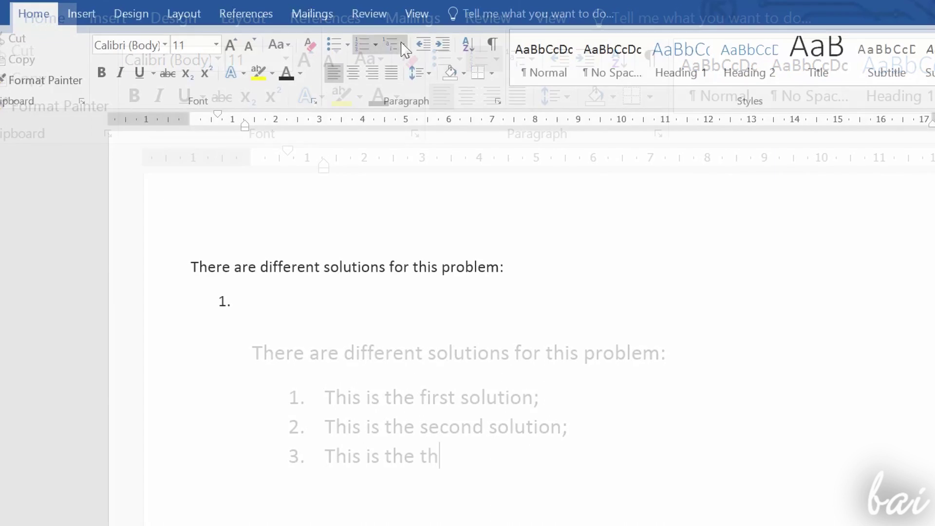
Apply a multilevel list, demote a new item to sub-level a., and promote item d. back to 2.
{"action": "left_click", "coordinate": [400, 49]}
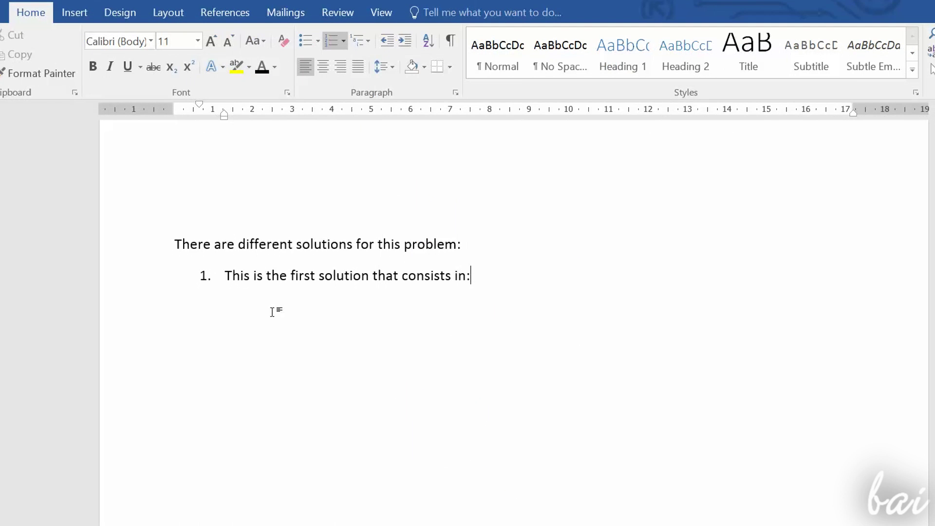
{"action": "key", "text": "Return"}
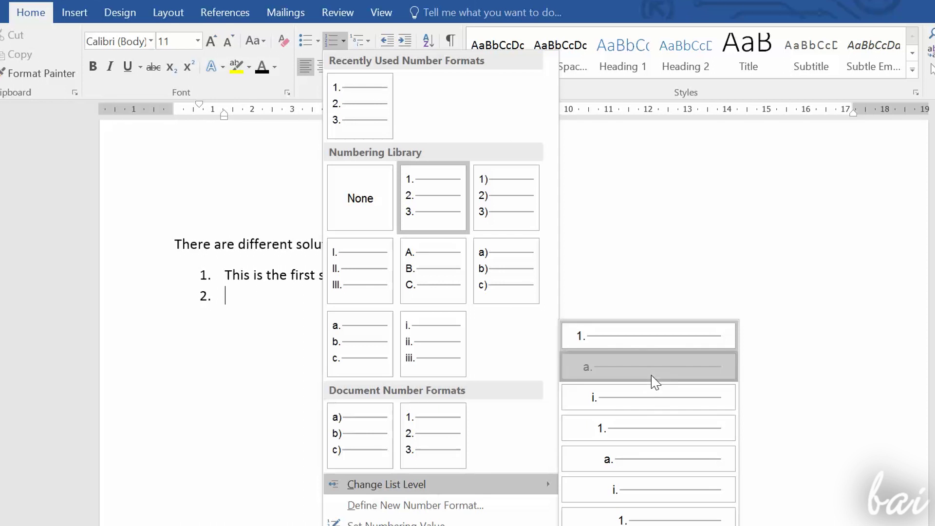
{"action": "left_click", "coordinate": [653, 380]}
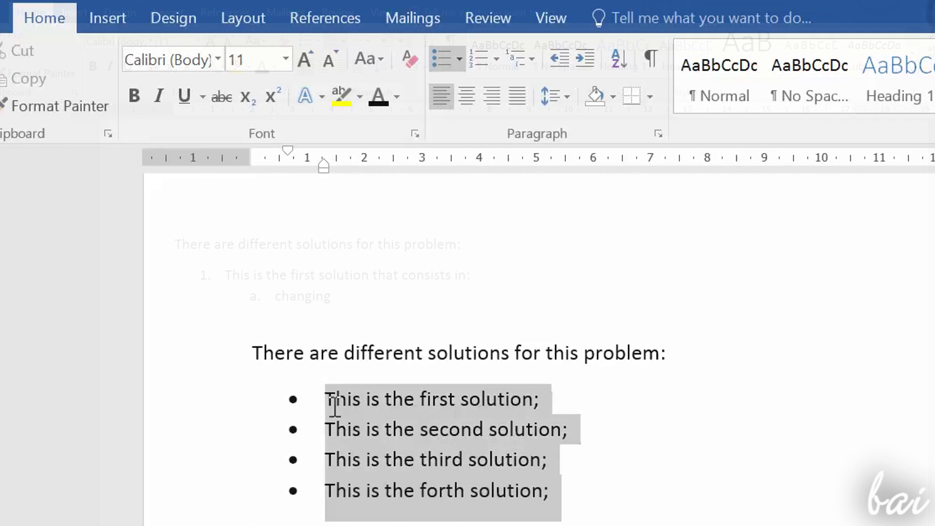
{"action": "left_click", "coordinate": [461, 59]}
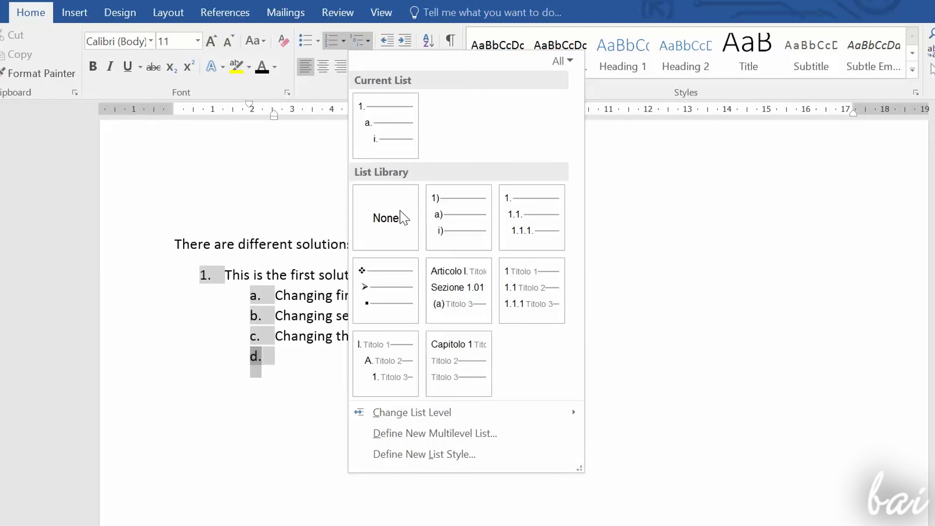
{"action": "mouse_move", "coordinate": [511, 414]}
{"action": "left_click", "coordinate": [650, 339]}
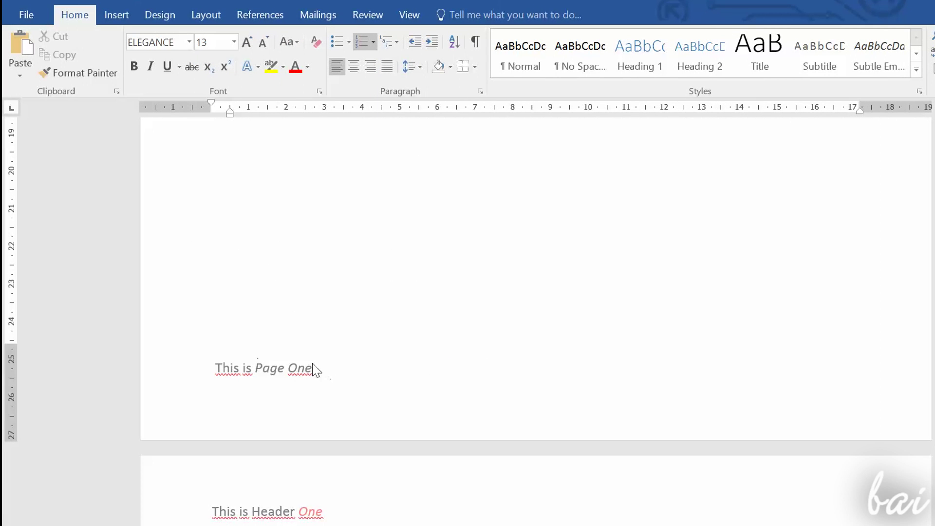
Scroll through the document and open the page header for editing.
{"action": "scroll", "coordinate": [440, 361], "scroll_direction": "down", "scroll_amount": 12}
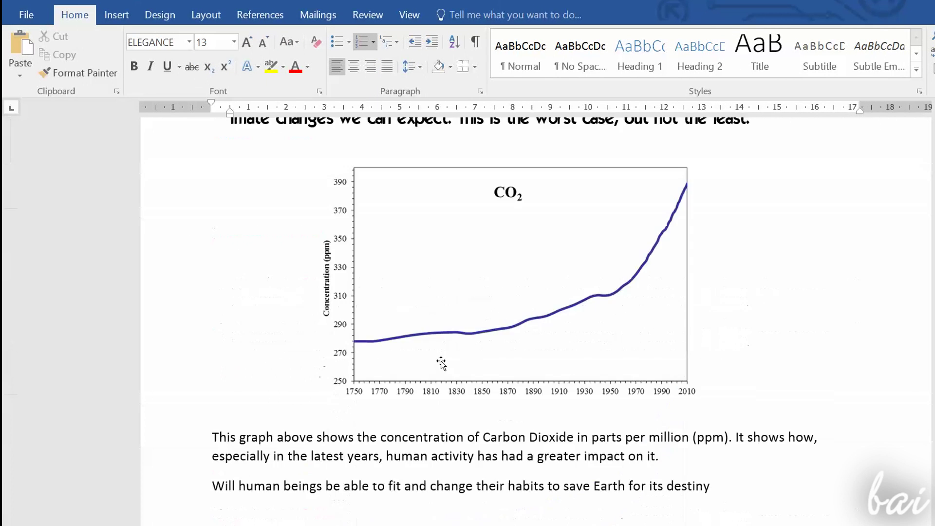
{"action": "scroll", "coordinate": [442, 361], "scroll_direction": "down", "scroll_amount": 10}
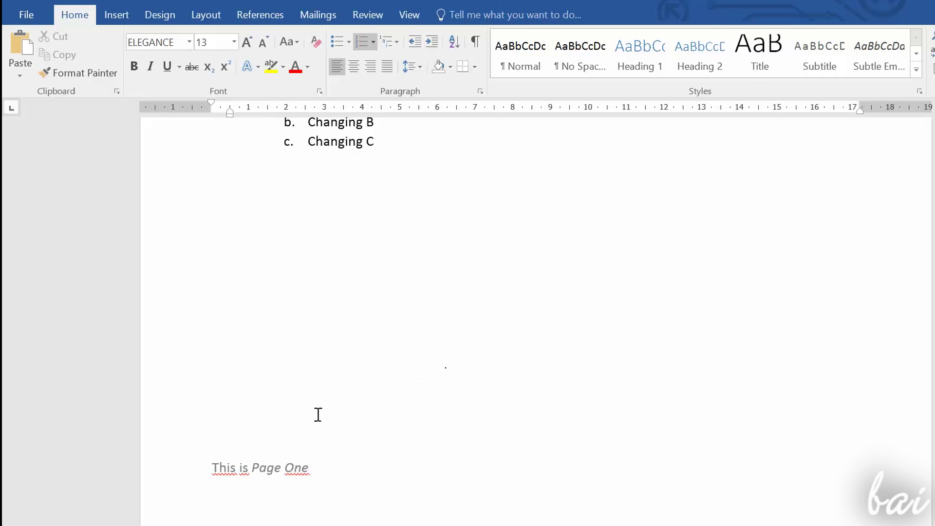
{"action": "left_click", "coordinate": [306, 477]}
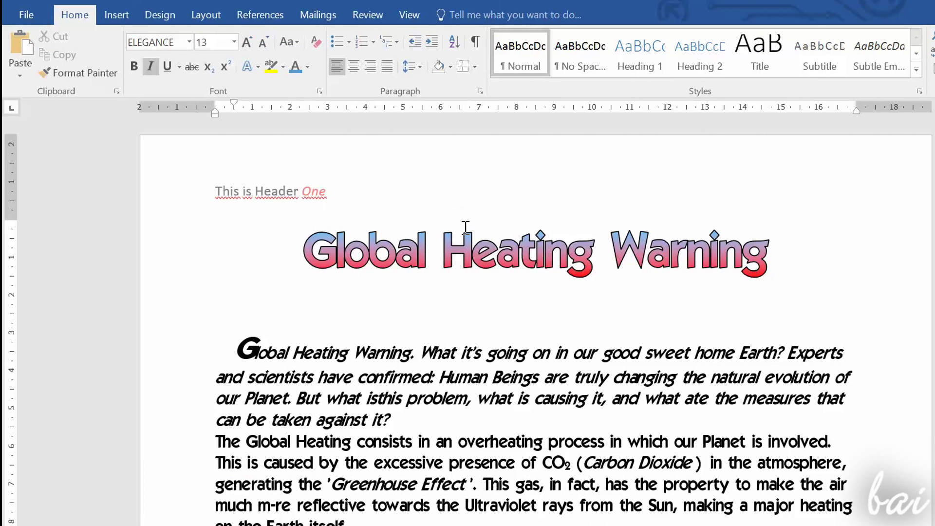
{"action": "scroll", "coordinate": [466, 227], "scroll_direction": "down", "scroll_amount": 20}
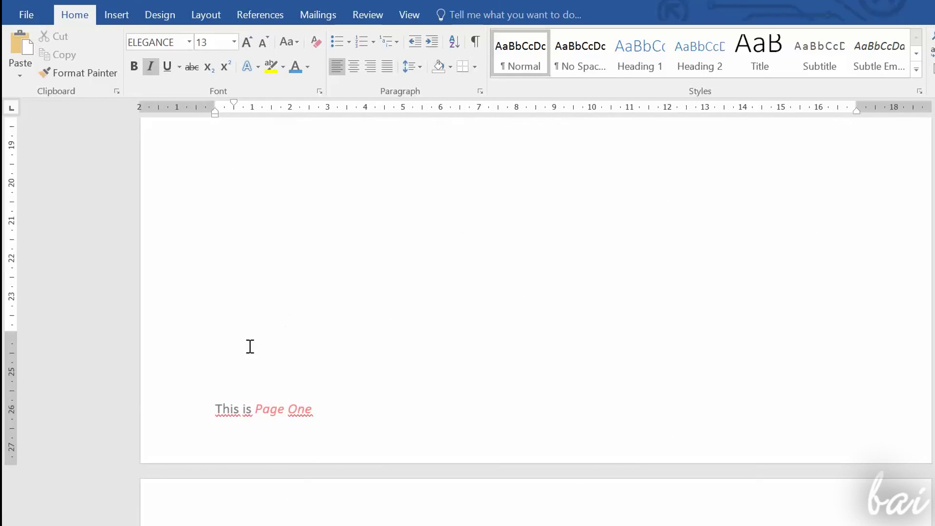
{"action": "scroll", "coordinate": [290, 420], "scroll_direction": "down", "scroll_amount": 8}
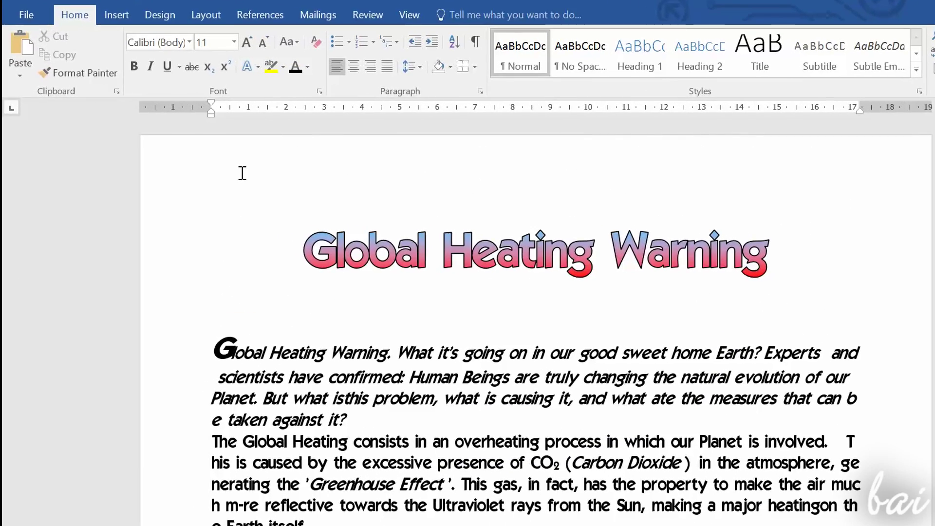
{"action": "double_click", "coordinate": [244, 172]}
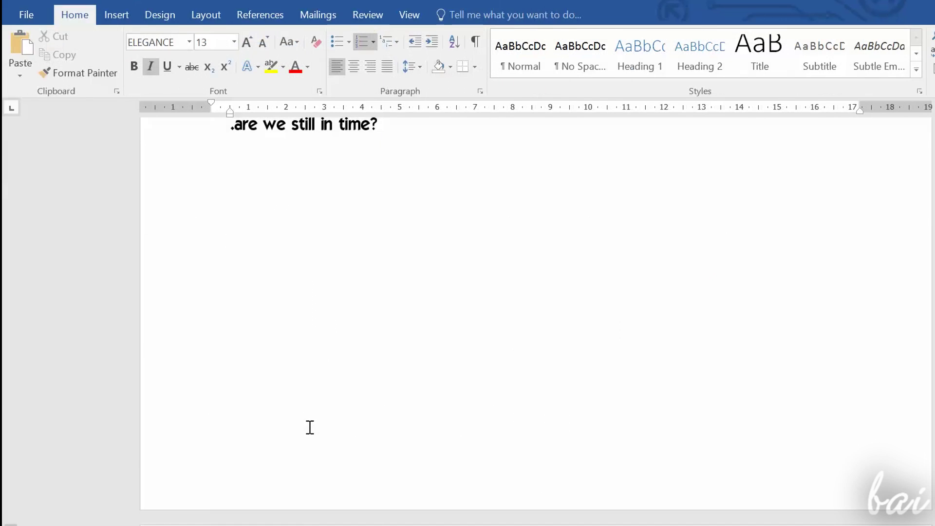
Type the footer 'This is Footer One' and make 'One' red and italic.
{"action": "double_click", "coordinate": [297, 451]}
{"action": "type", "text": "This is Footer One"}
{"action": "double_click", "coordinate": [309, 456]}
{"action": "left_click", "coordinate": [378, 428]}
{"action": "left_click", "coordinate": [324, 428]}
{"action": "left_click", "coordinate": [339, 461]}
{"action": "double_click", "coordinate": [378, 291]}
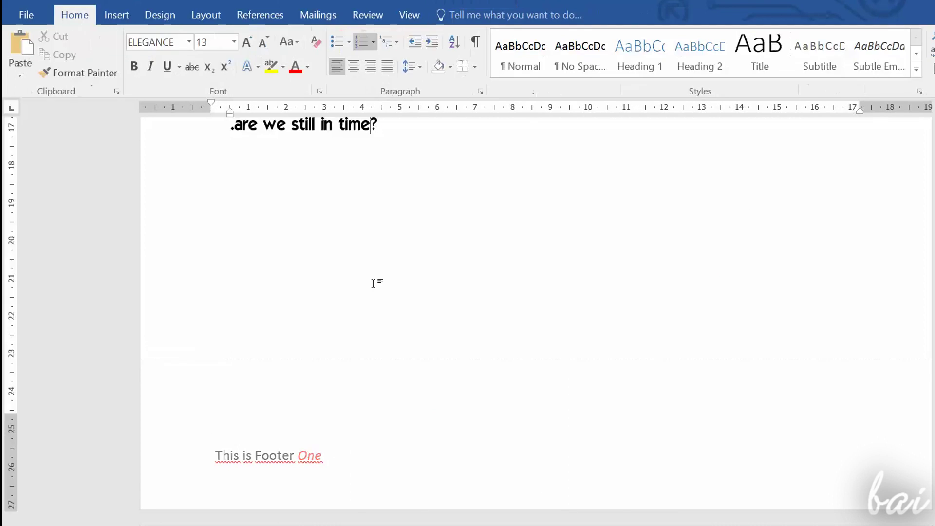
Check the footer between pages one and two, then exit header and footer editing.
{"action": "scroll", "coordinate": [370, 456], "scroll_direction": "up", "scroll_amount": 10}
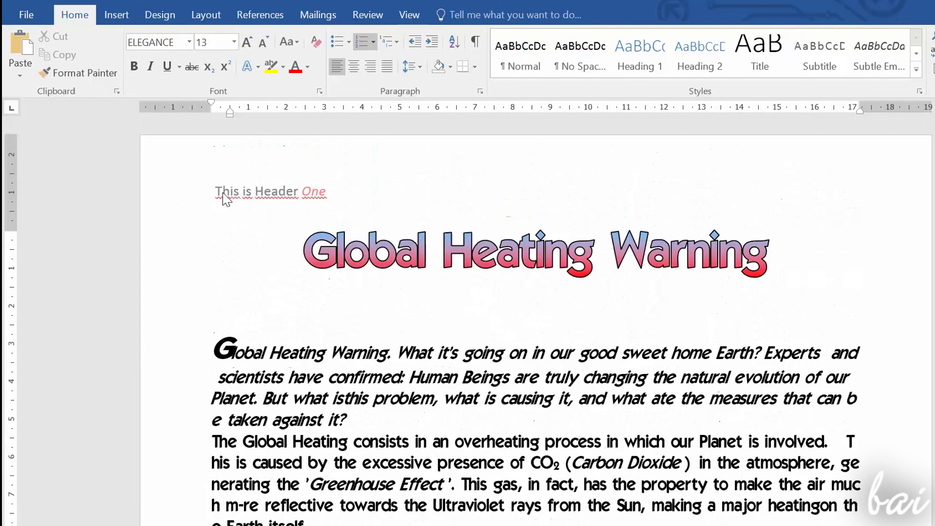
{"action": "scroll", "coordinate": [381, 331], "scroll_direction": "down", "scroll_amount": 12}
{"action": "scroll", "coordinate": [423, 269], "scroll_direction": "down", "scroll_amount": 6}
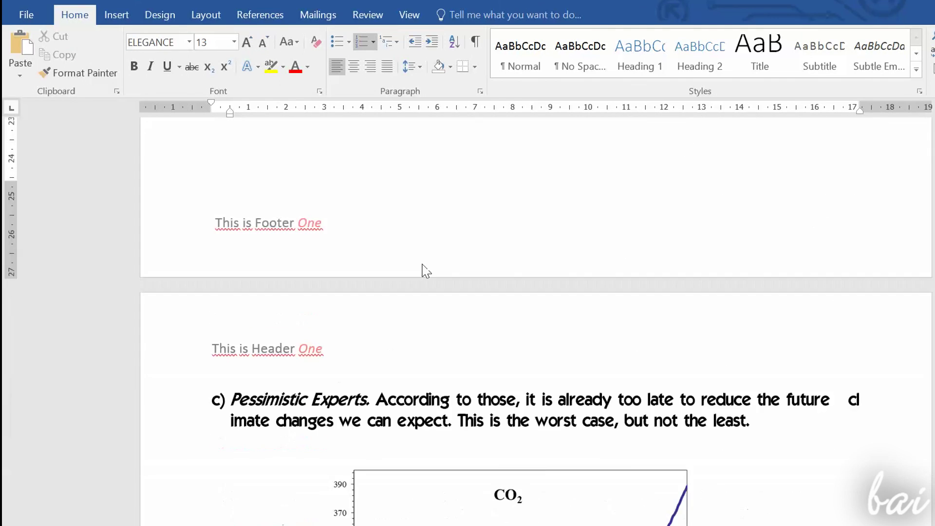
{"action": "scroll", "coordinate": [340, 286], "scroll_direction": "down", "scroll_amount": 10}
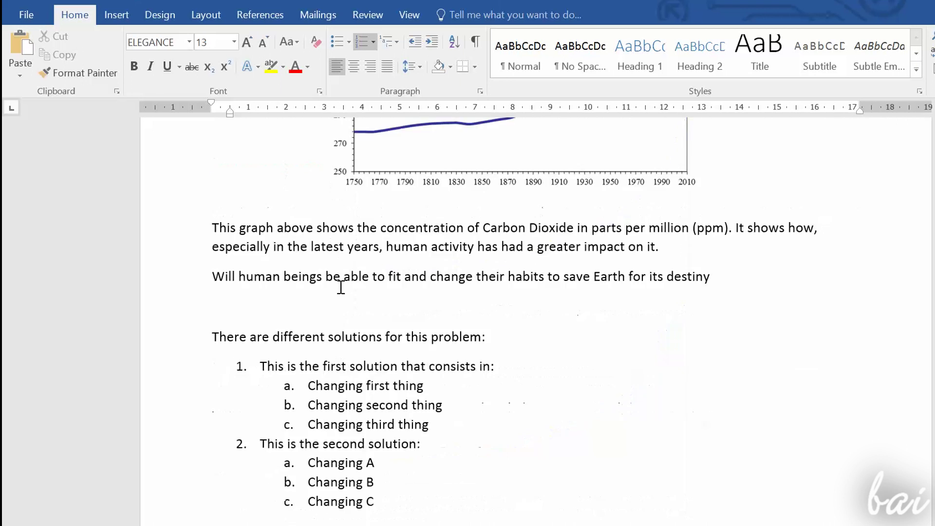
{"action": "scroll", "coordinate": [302, 490], "scroll_direction": "down", "scroll_amount": 3}
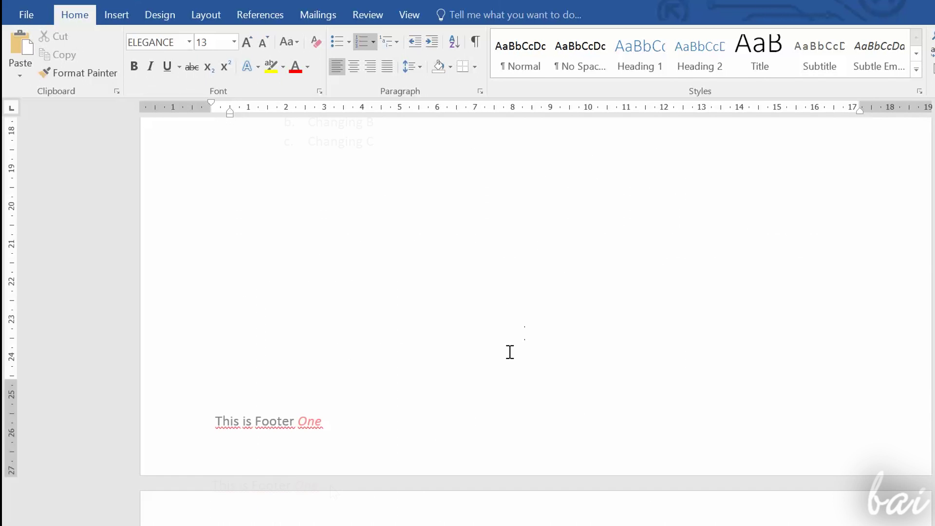
{"action": "double_click", "coordinate": [439, 334]}
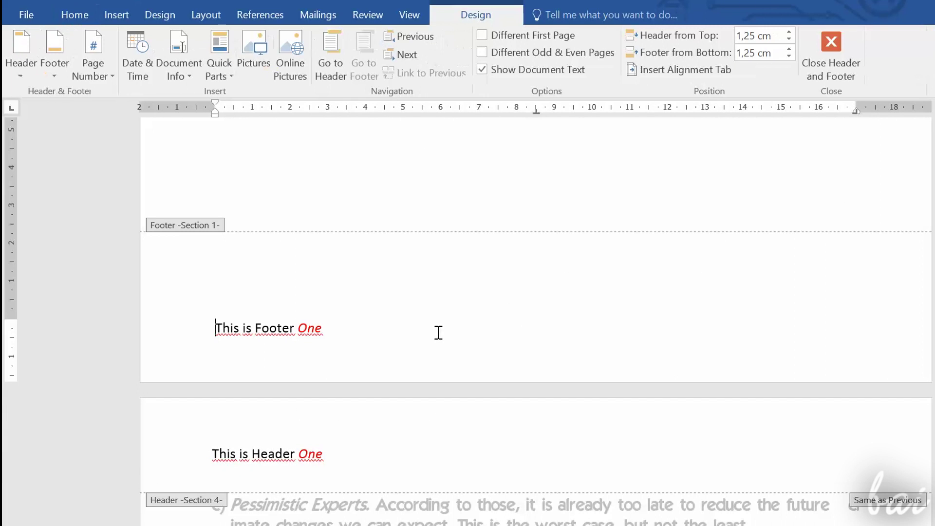
{"action": "key", "text": "Escape"}
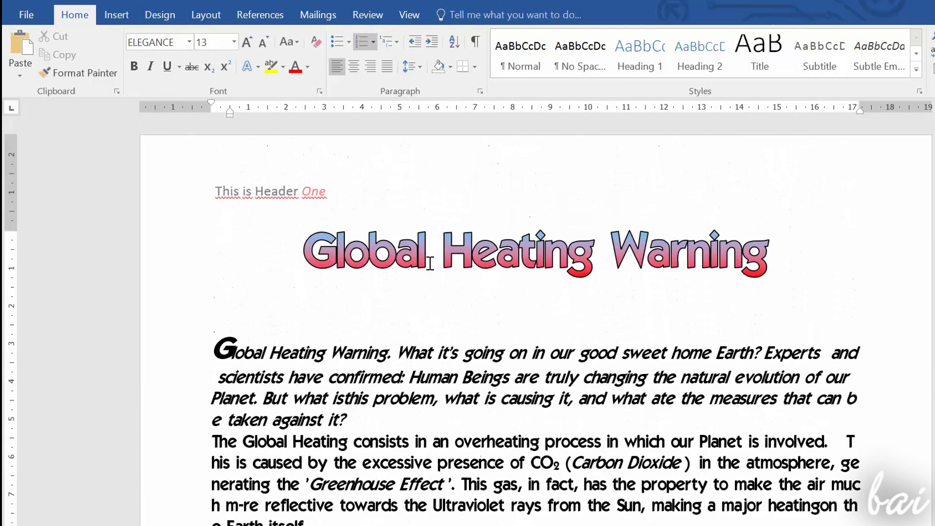
{"action": "scroll", "coordinate": [835, 359], "scroll_direction": "down", "scroll_amount": 15}
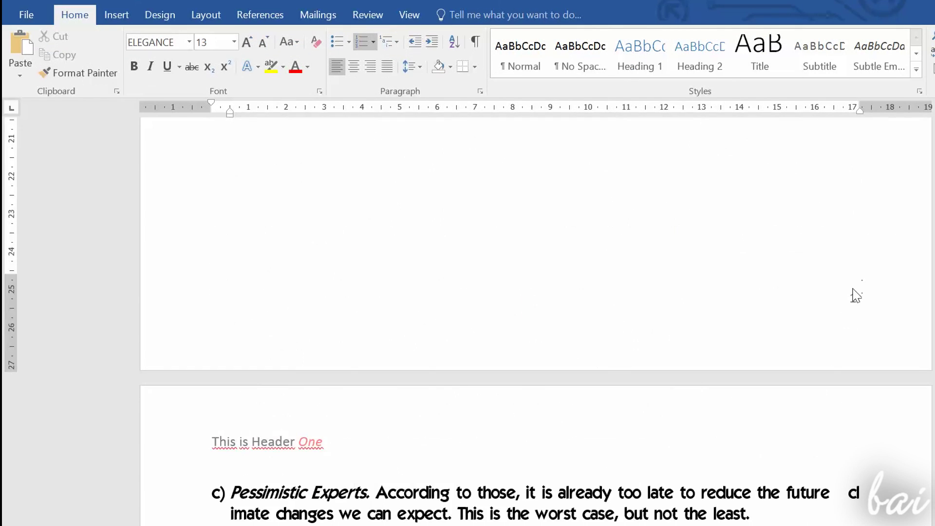
{"action": "scroll", "coordinate": [873, 306], "scroll_direction": "down", "scroll_amount": 2}
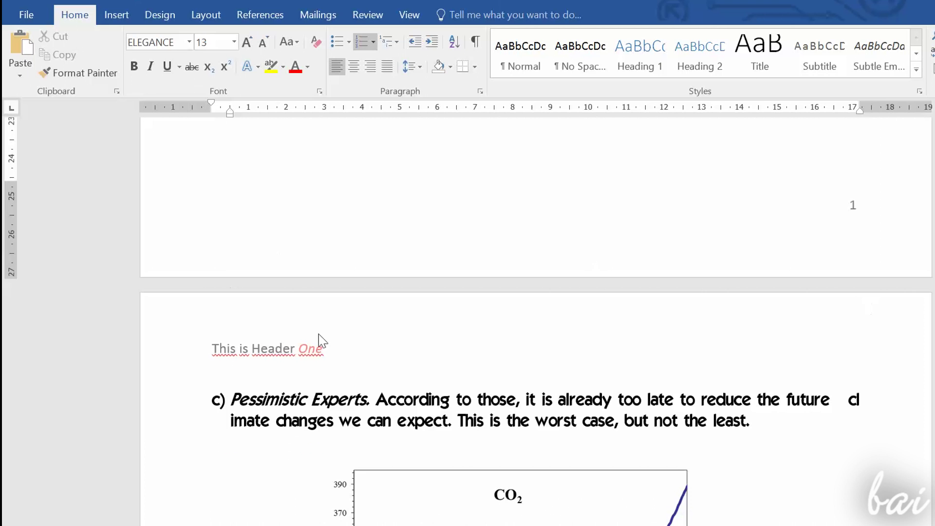
{"action": "scroll", "coordinate": [319, 352], "scroll_direction": "down", "scroll_amount": 8}
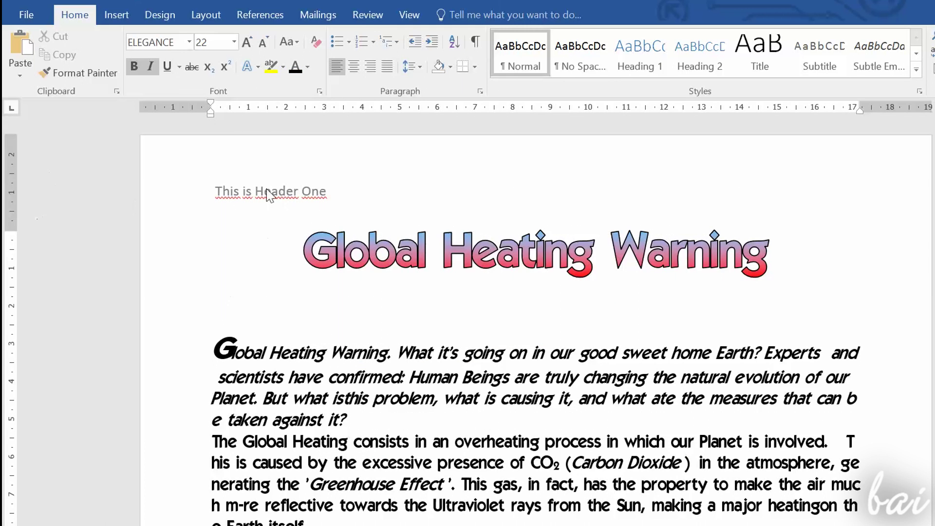
Make the word 'One' in the page-one header red.
{"action": "double_click", "coordinate": [324, 193]}
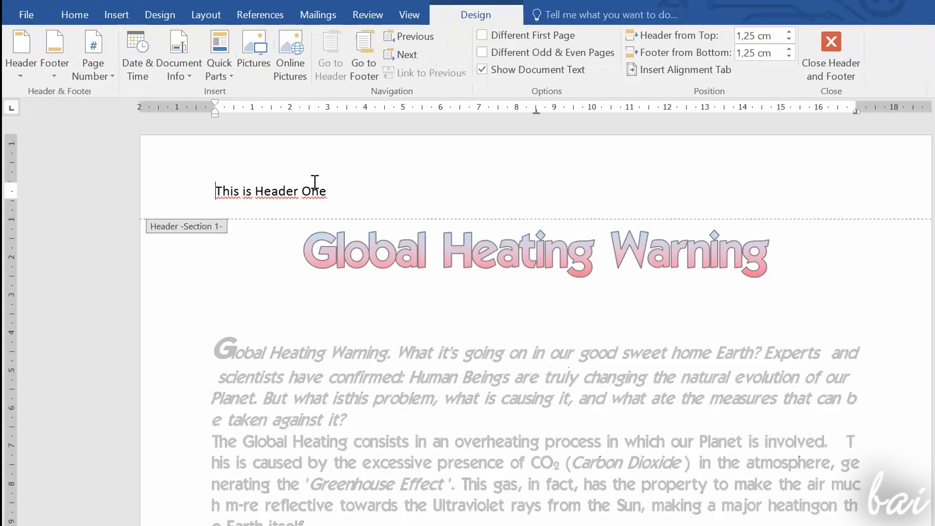
{"action": "double_click", "coordinate": [312, 193]}
{"action": "left_click", "coordinate": [74, 14]}
{"action": "left_click", "coordinate": [307, 67]}
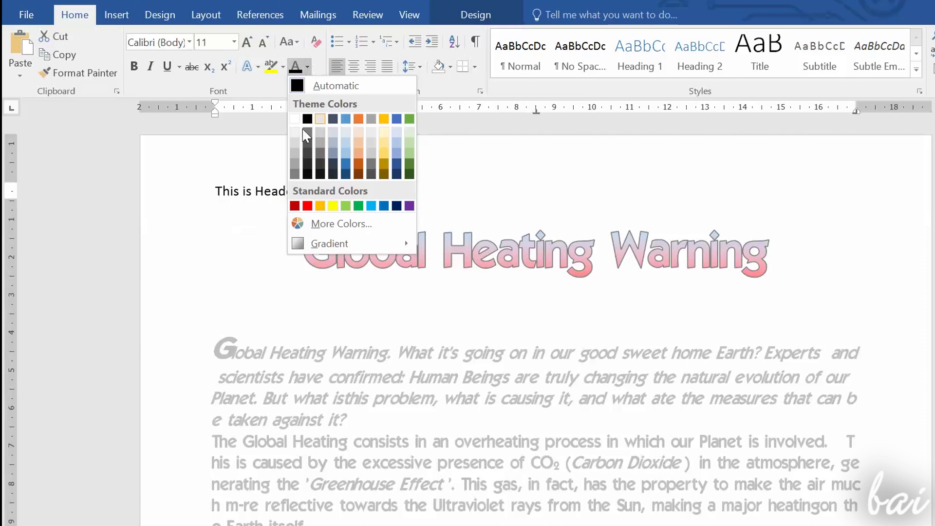
{"action": "left_click", "coordinate": [307, 206]}
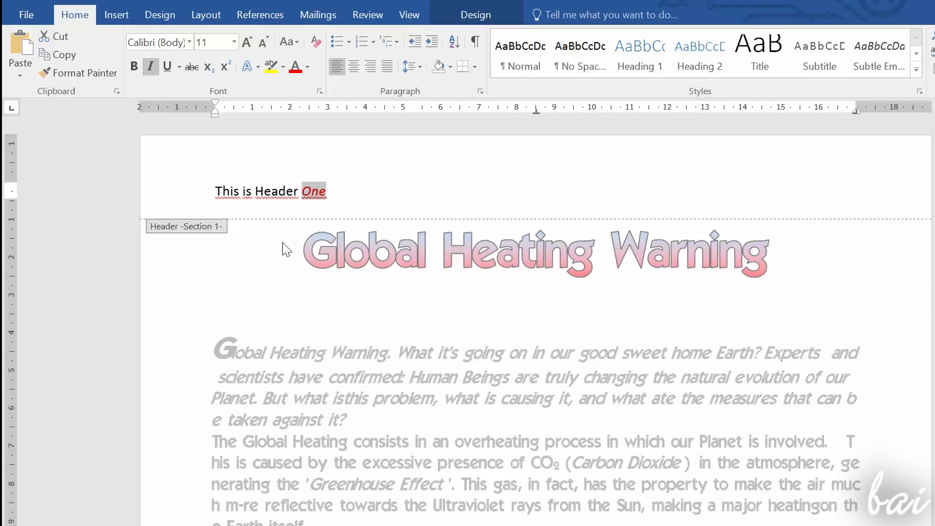
{"action": "double_click", "coordinate": [267, 281]}
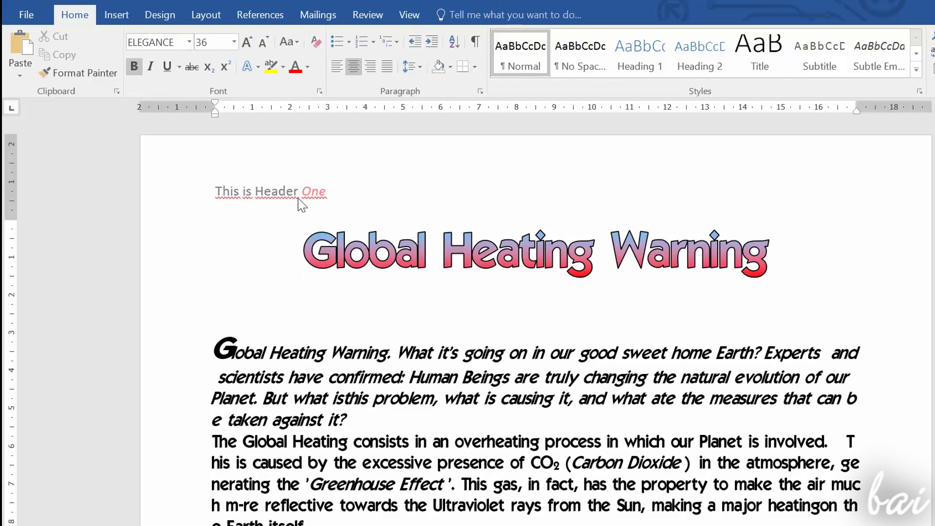
Reselect the header word 'One' and apply red colour plus italics with Ctrl+I.
{"action": "scroll", "coordinate": [334, 303], "scroll_direction": "down", "scroll_amount": 15}
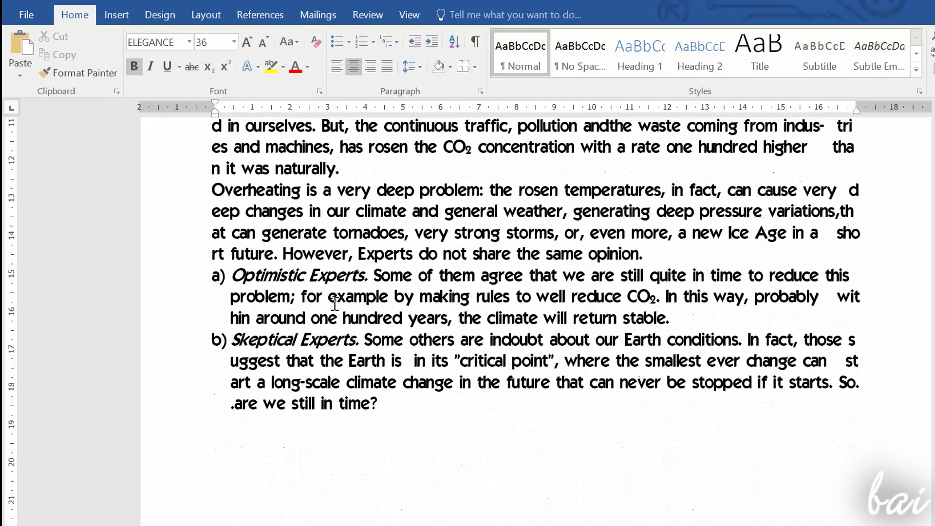
{"action": "scroll", "coordinate": [335, 304], "scroll_direction": "down", "scroll_amount": 5}
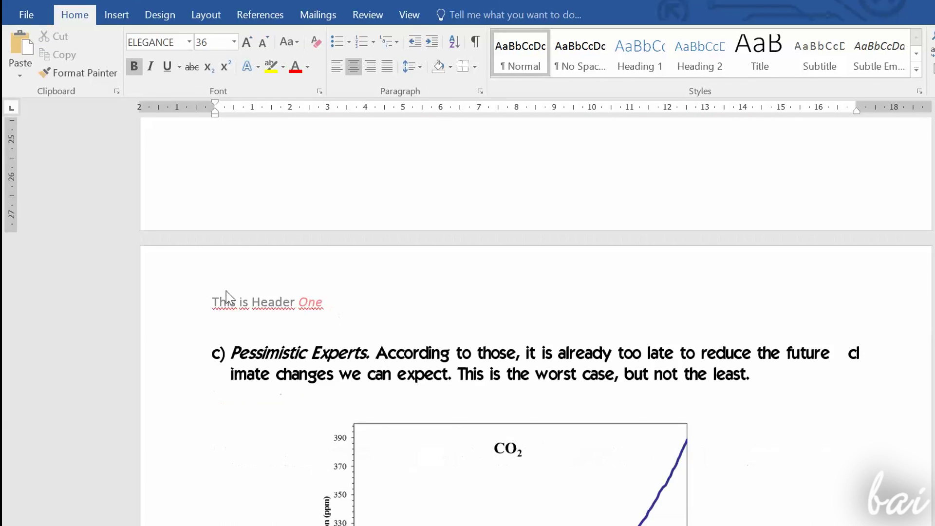
{"action": "left_click", "coordinate": [192, 342]}
{"action": "left_click", "coordinate": [334, 301]}
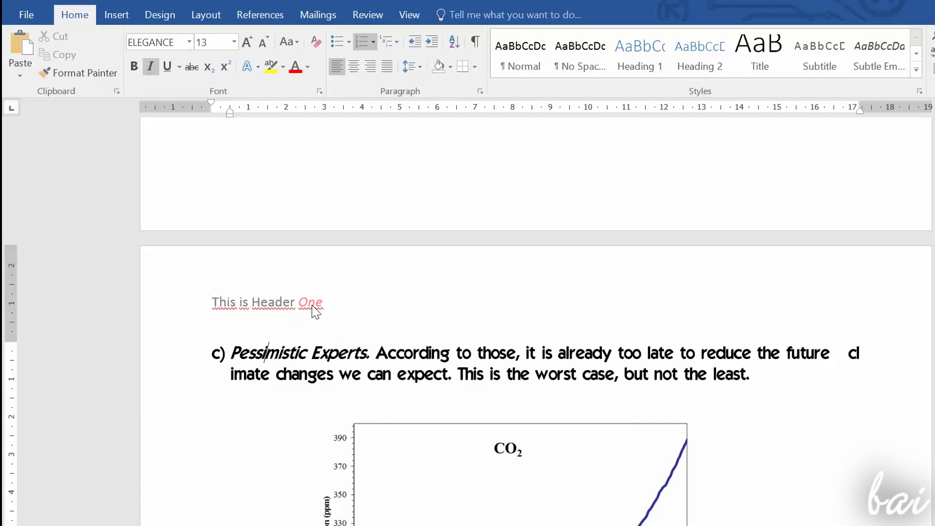
{"action": "scroll", "coordinate": [320, 332], "scroll_direction": "up", "scroll_amount": 1}
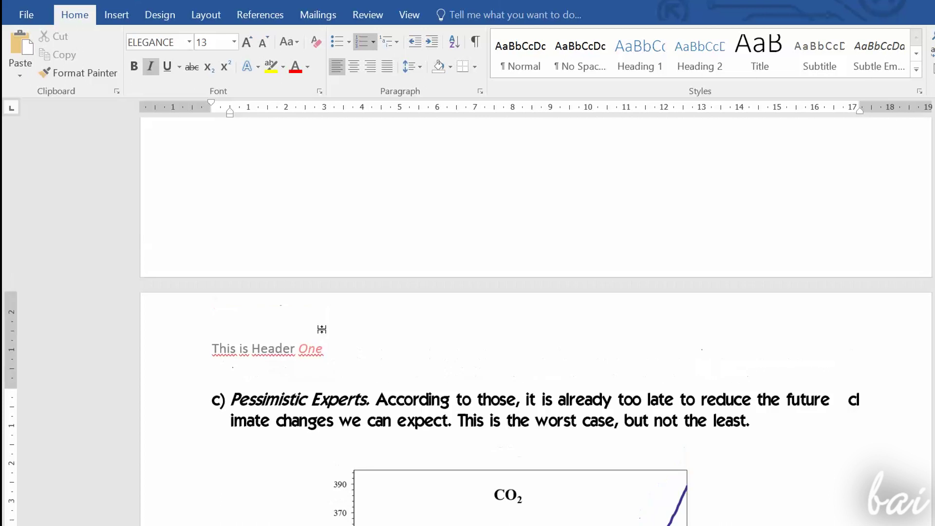
{"action": "double_click", "coordinate": [319, 328]}
{"action": "left_click", "coordinate": [75, 15]}
{"action": "left_click", "coordinate": [307, 67]}
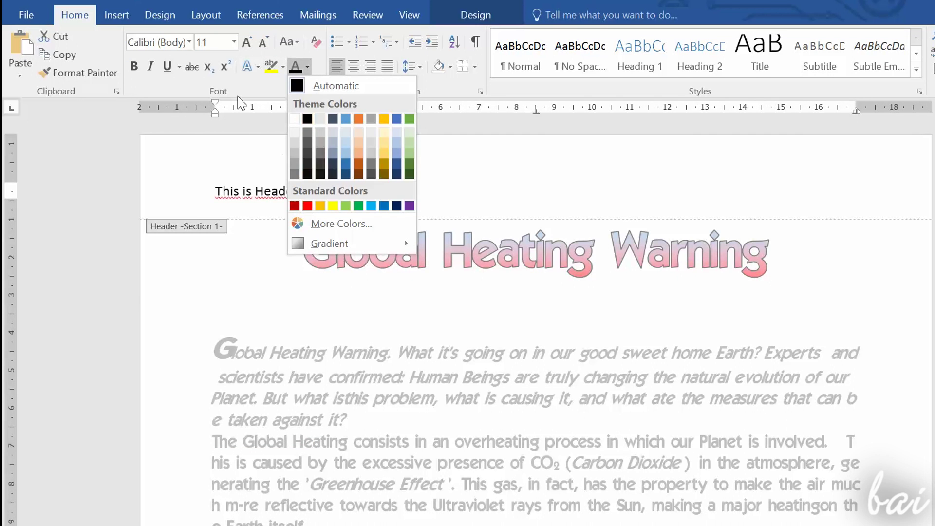
{"action": "left_click", "coordinate": [308, 206]}
{"action": "key", "text": "ctrl+i"}
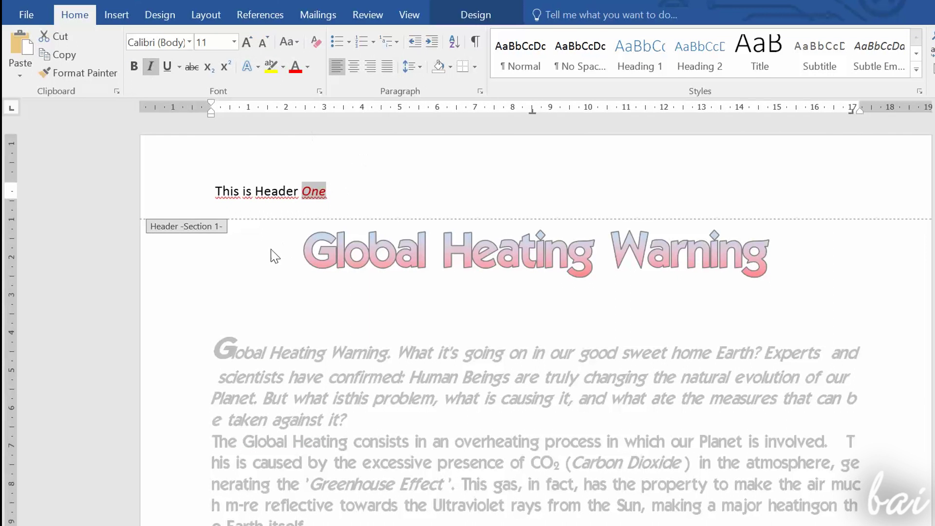
{"action": "double_click", "coordinate": [271, 288]}
{"action": "scroll", "coordinate": [335, 304], "scroll_direction": "down", "scroll_amount": 15}
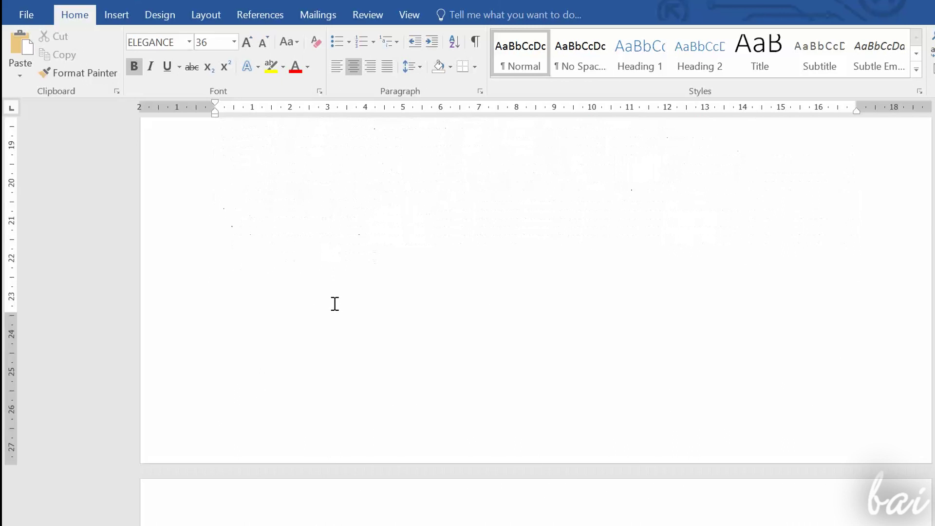
{"action": "scroll", "coordinate": [335, 304], "scroll_direction": "down", "scroll_amount": 5}
Insert a right-aligned bottom-of-page number into the page-one footer, which reads 'This is Page One'.
{"action": "double_click", "coordinate": [247, 308]}
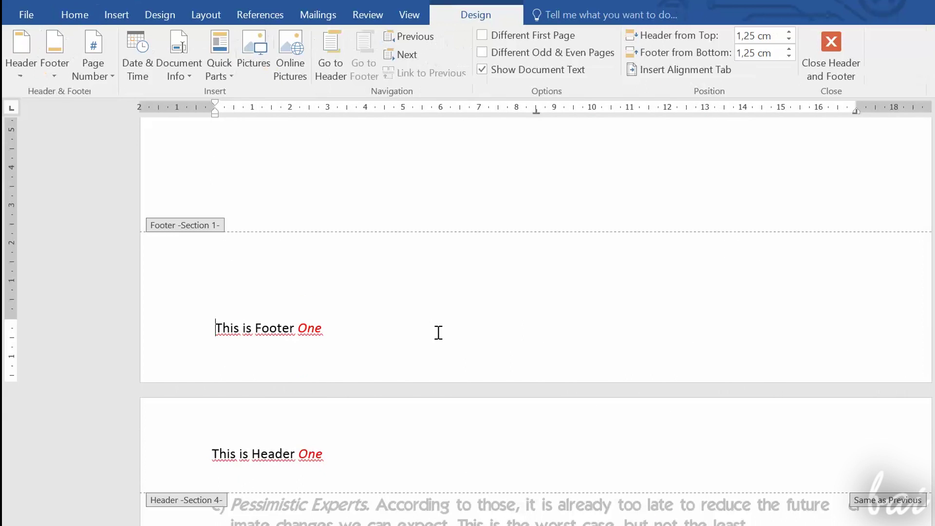
{"action": "left_click", "coordinate": [375, 329]}
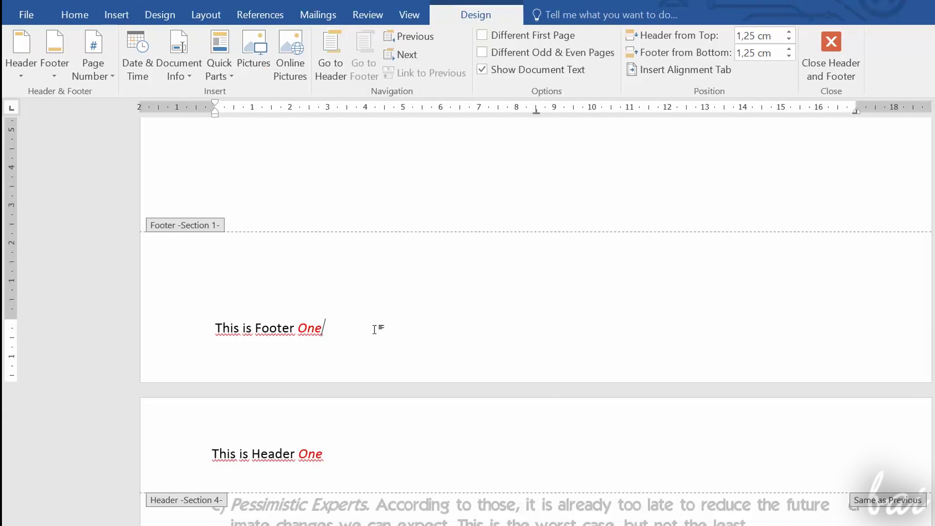
{"action": "left_click", "coordinate": [110, 75]}
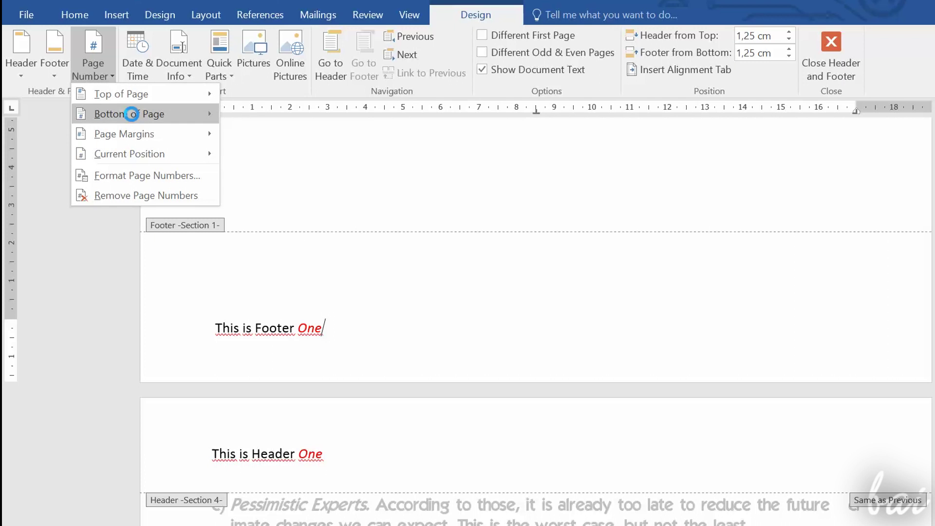
{"action": "mouse_move", "coordinate": [135, 120]}
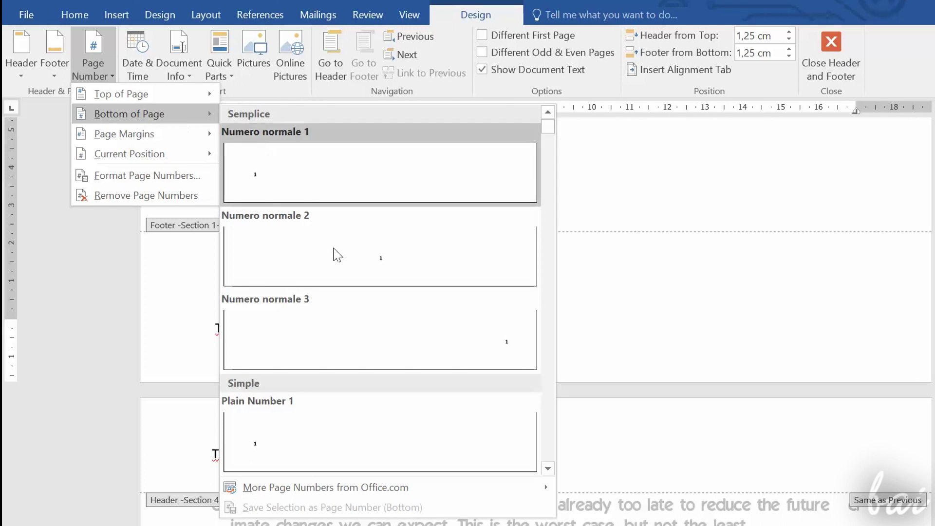
{"action": "left_click", "coordinate": [369, 328]}
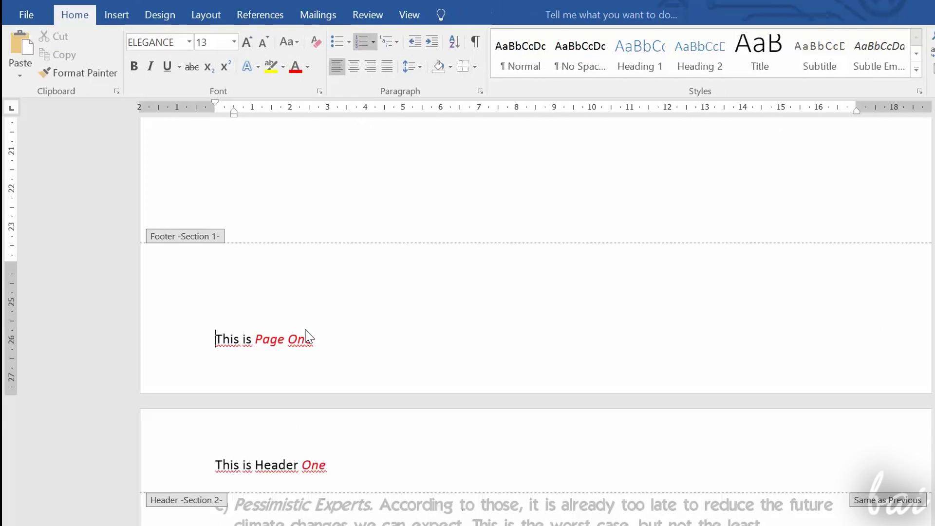
{"action": "left_click", "coordinate": [310, 334]}
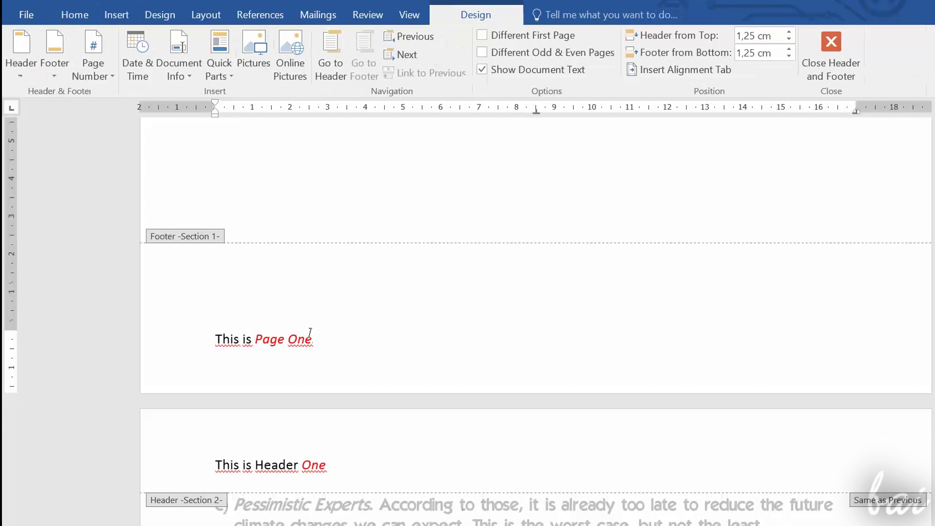
Unlink the section 2 footer from the previous section and right-align its text.
{"action": "scroll", "coordinate": [385, 386], "scroll_direction": "down", "scroll_amount": 15}
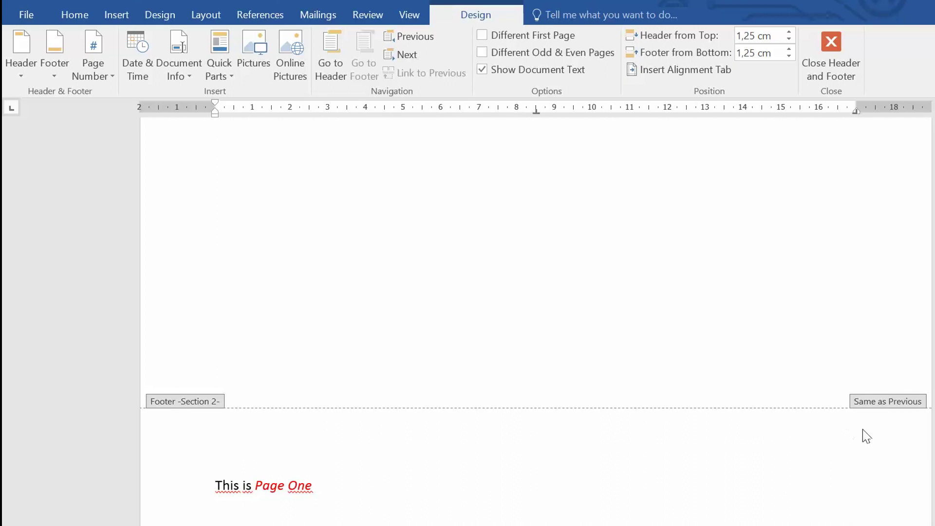
{"action": "left_click", "coordinate": [382, 469]}
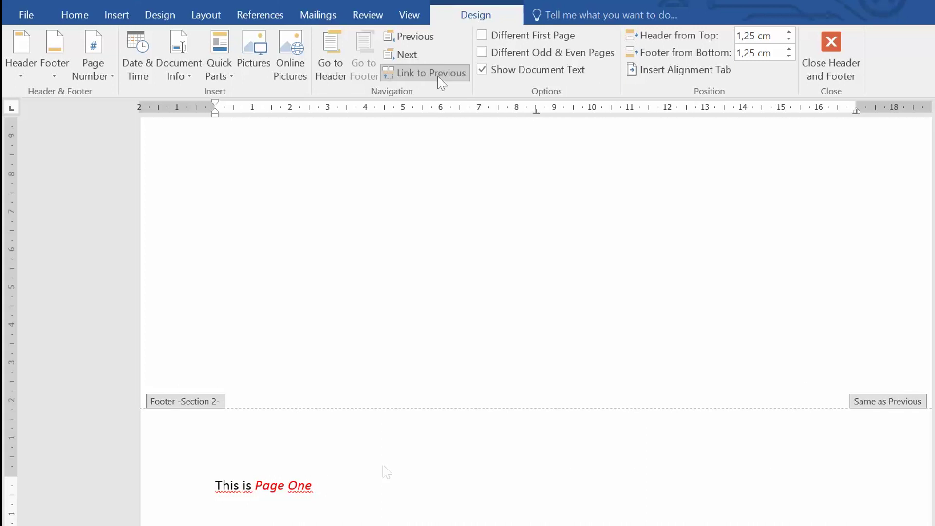
{"action": "left_click", "coordinate": [441, 79]}
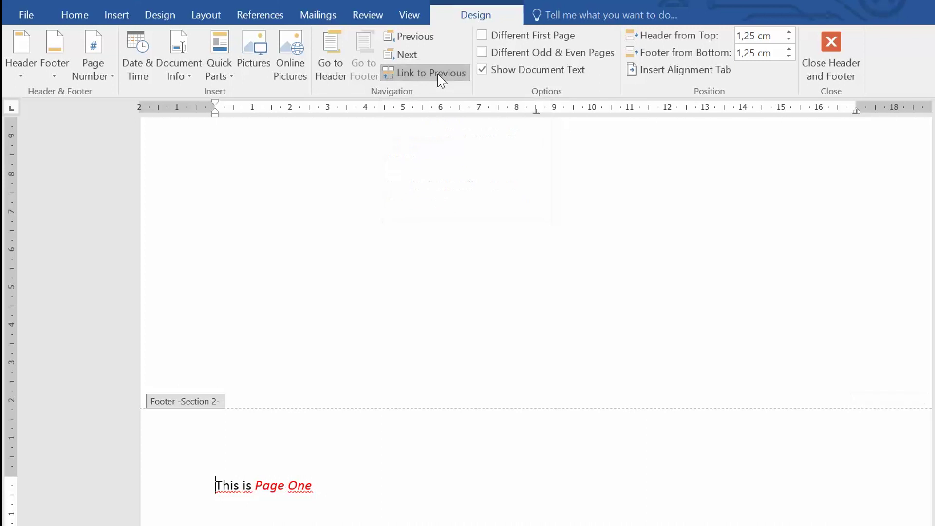
{"action": "key", "text": "ctrl+a"}
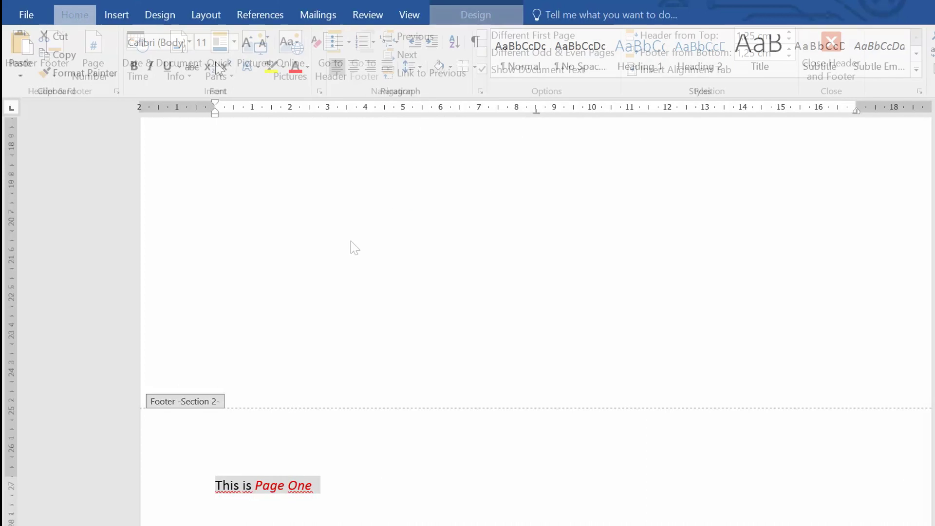
{"action": "left_click", "coordinate": [376, 68]}
Change the footer wording from 'One' to 'Two' so it reads 'This is Page Two'.
{"action": "double_click", "coordinate": [842, 485]}
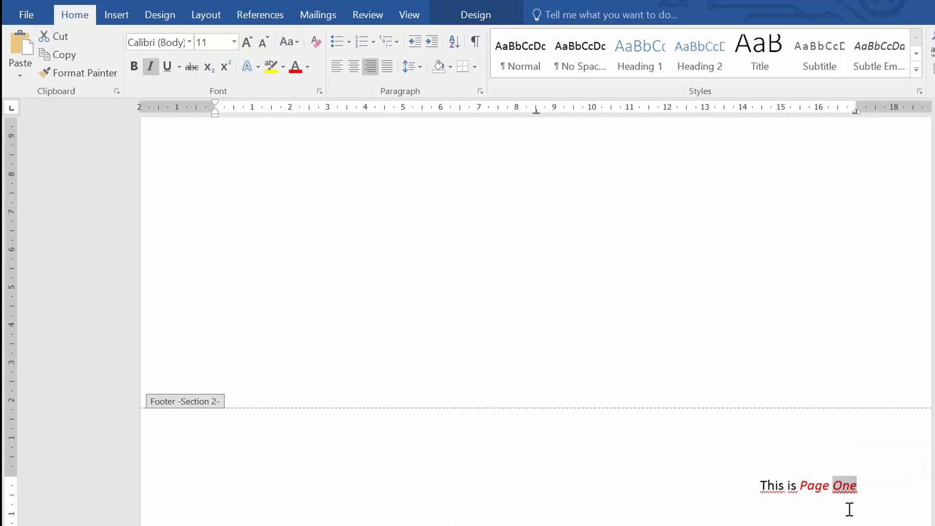
{"action": "type", "text": "Two"}
{"action": "key", "text": "Escape"}
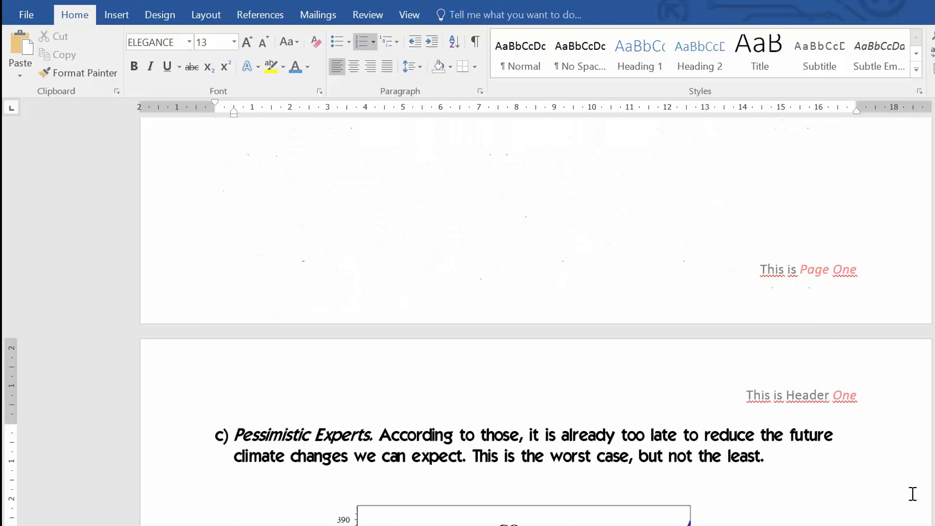
{"action": "scroll", "coordinate": [913, 494], "scroll_direction": "up", "scroll_amount": 5}
{"action": "scroll", "coordinate": [913, 494], "scroll_direction": "down", "scroll_amount": 20}
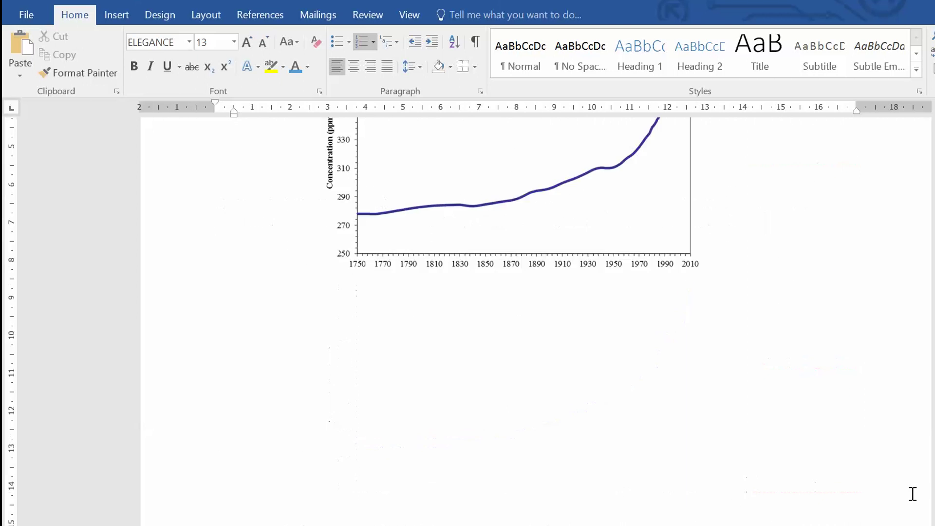
{"action": "scroll", "coordinate": [916, 495], "scroll_direction": "up", "scroll_amount": 20}
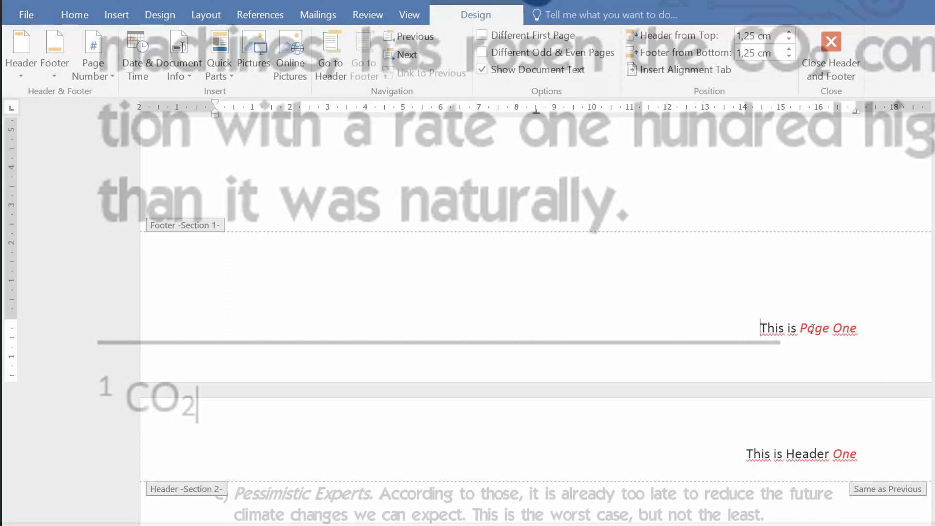
Add footnote 1 after CO₂ reading 'CO₂ is also known as "Carbon Dioxide"', with subscript 2.
{"action": "type", "text": "is also known as "}
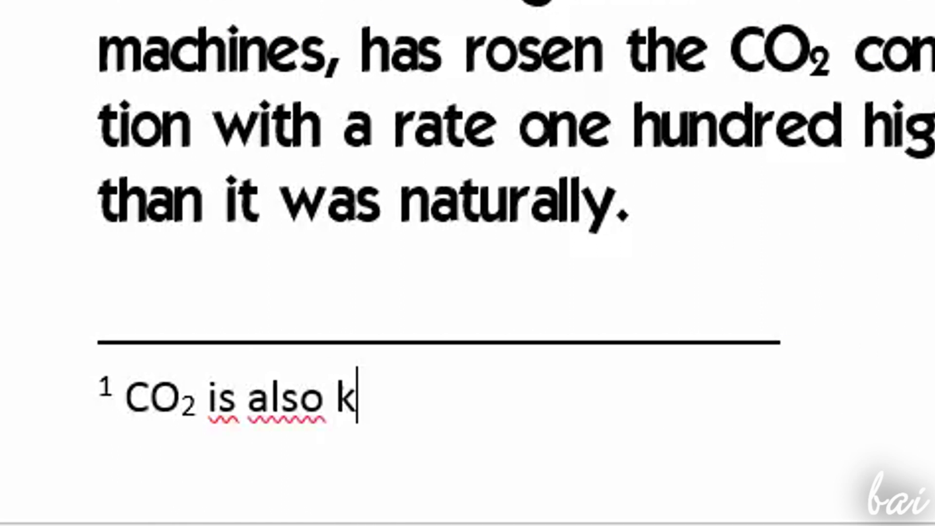
{"action": "type", "text": "\"Car"}
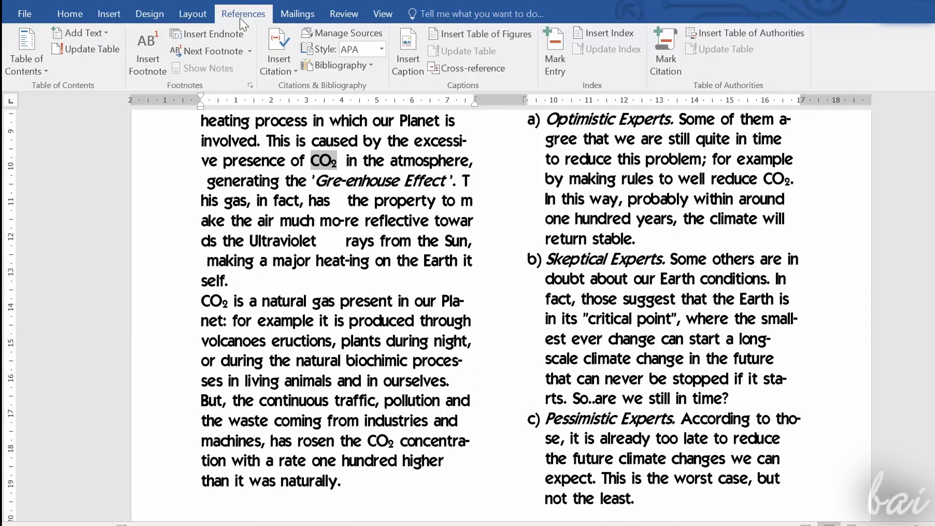
{"action": "left_click", "coordinate": [152, 51]}
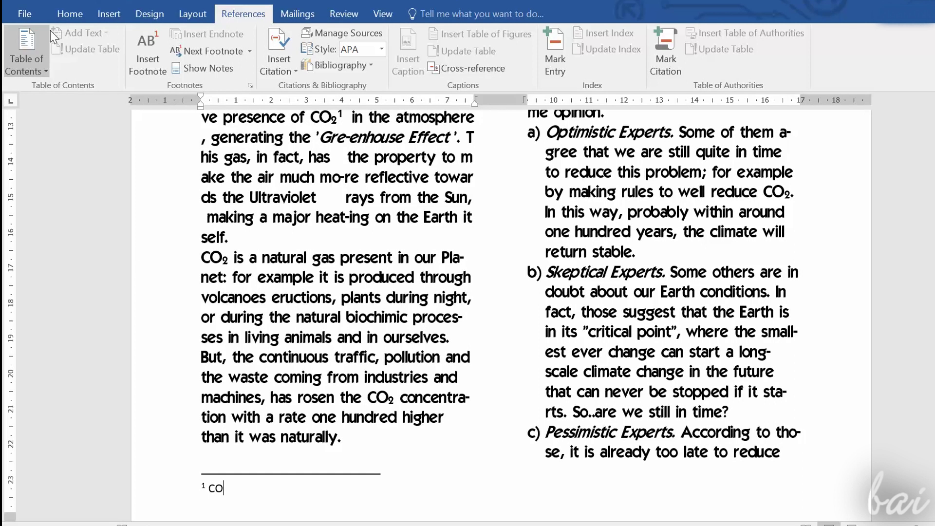
{"action": "left_click", "coordinate": [72, 14]}
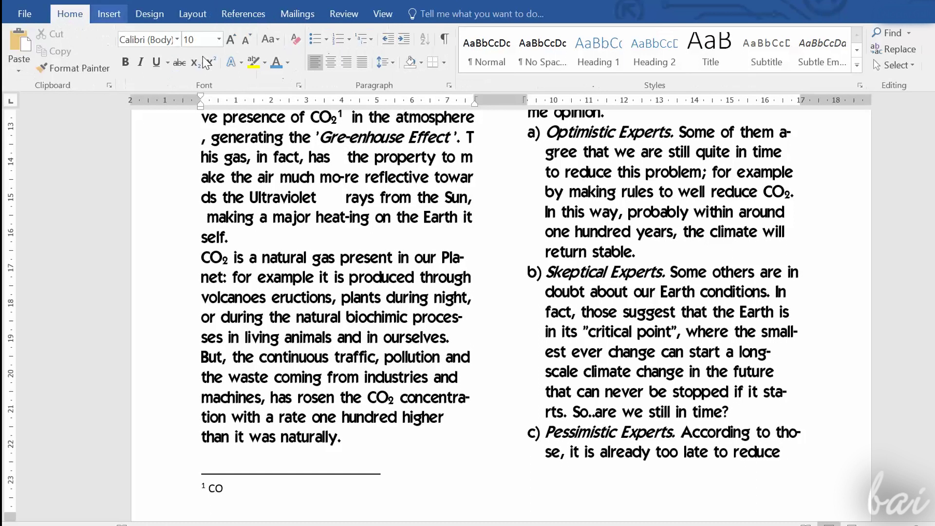
{"action": "left_click", "coordinate": [197, 61]}
{"action": "type", "text": "2"}
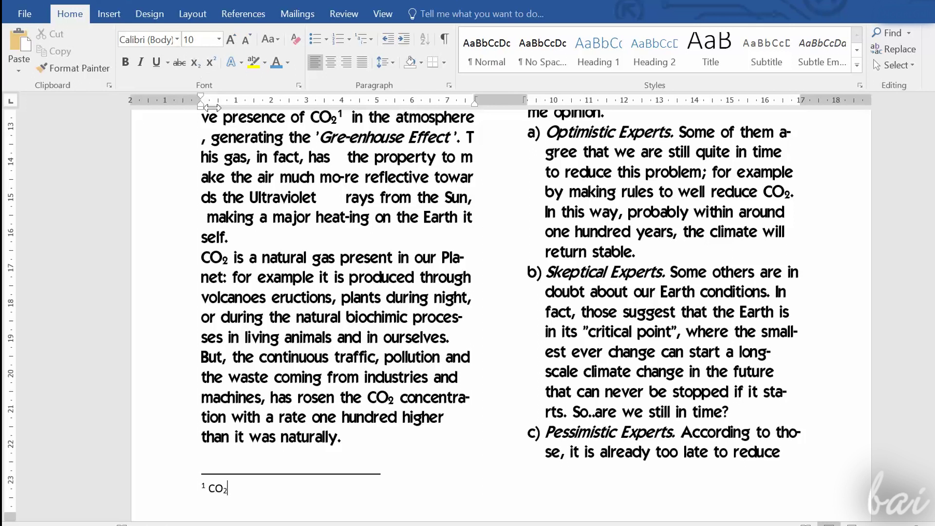
{"action": "type", "text": " is also known as \"Carbon Dioxide"}
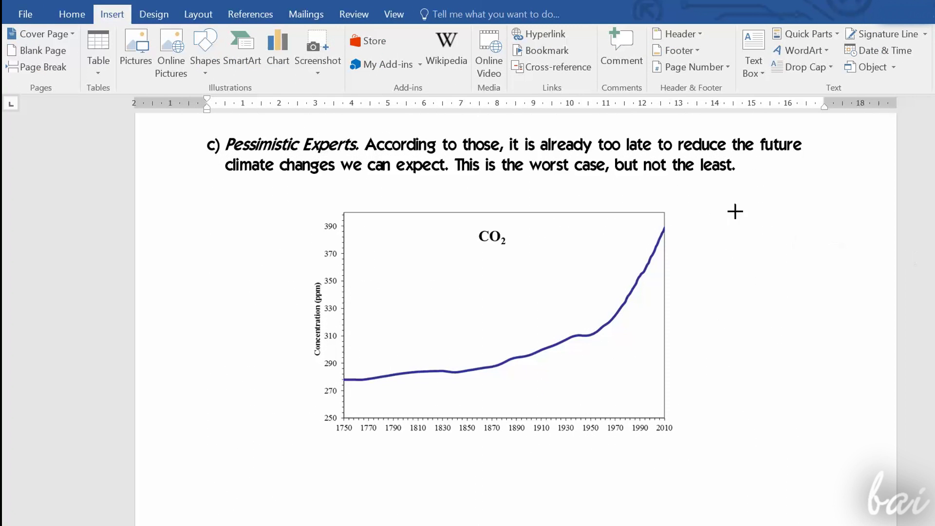
Draw an arrow toward the top of the CO2 chart and insert a 3×2 table.
{"action": "mouse_move", "coordinate": [681, 249]}
{"action": "left_mouse_down"}
{"action": "mouse_move", "coordinate": [680, 227]}
{"action": "mouse_move", "coordinate": [741, 323]}
{"action": "mouse_move", "coordinate": [732, 210]}
{"action": "left_mouse_up"}
{"action": "mouse_move", "coordinate": [684, 226]}
{"action": "left_mouse_down"}
{"action": "mouse_move", "coordinate": [674, 272]}
{"action": "mouse_move", "coordinate": [677, 235]}
{"action": "left_mouse_up"}
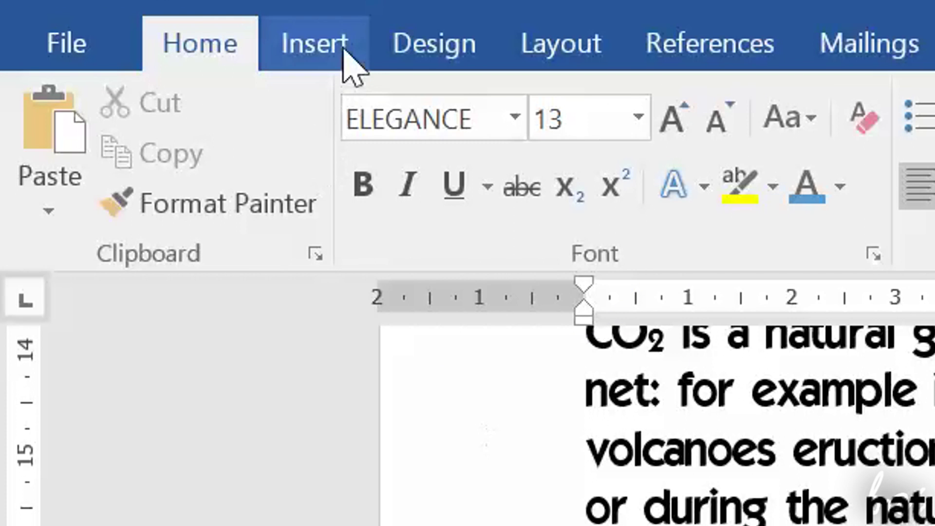
{"action": "left_click", "coordinate": [348, 64]}
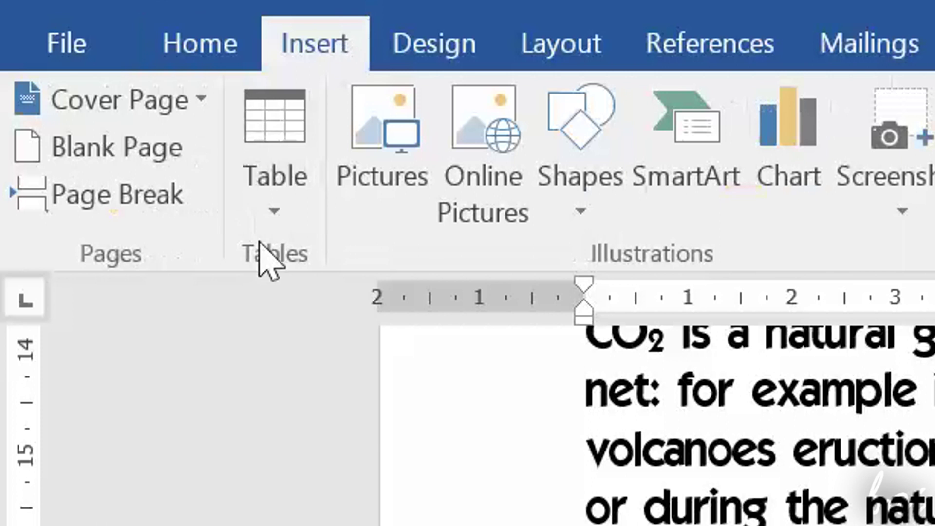
{"action": "left_click", "coordinate": [112, 16]}
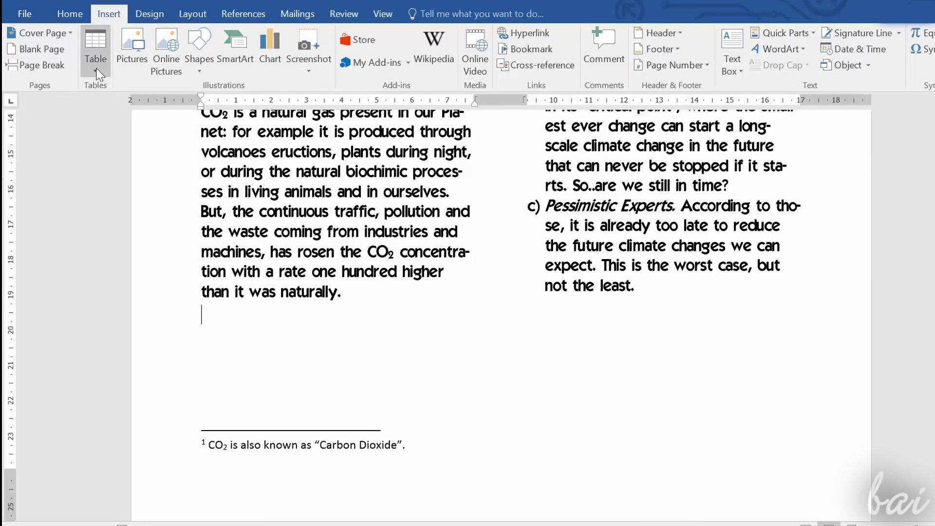
{"action": "left_click", "coordinate": [95, 51]}
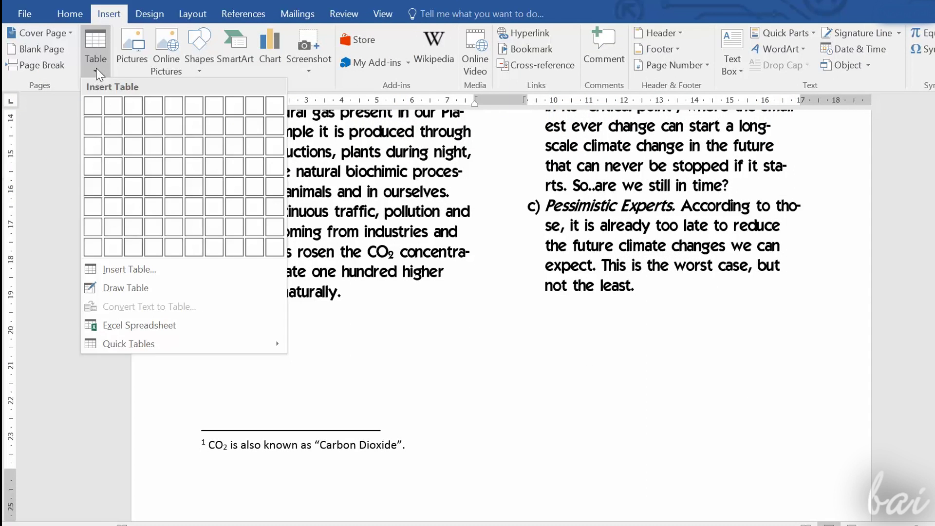
{"action": "left_click", "coordinate": [133, 126]}
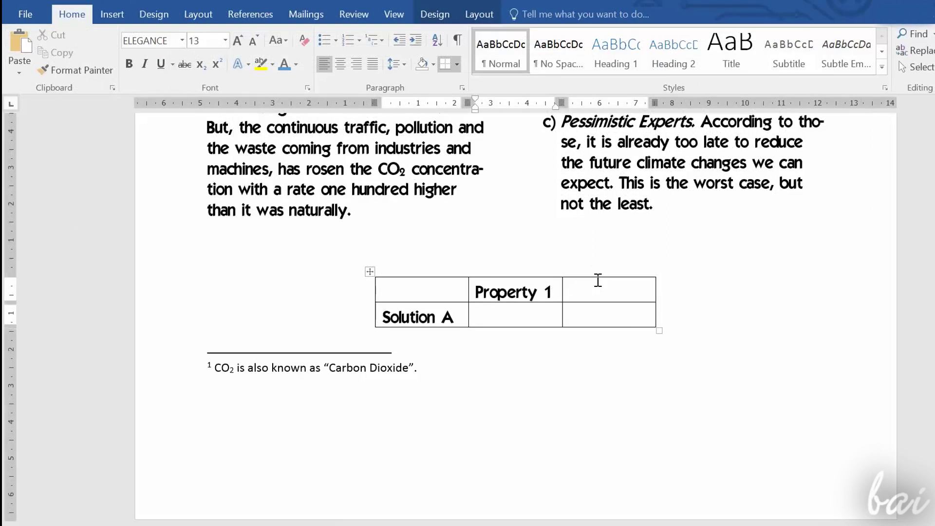
Fill table cells with 'Property 2', 56 and 34, and move the table up.
{"action": "type", "text": "erty 2"}
{"action": "key", "text": "Down"}
{"action": "type", "text": "56"}
{"action": "key", "text": "Left"}
{"action": "key", "text": "Left"}
{"action": "key", "text": "Left"}
{"action": "type", "text": "34"}
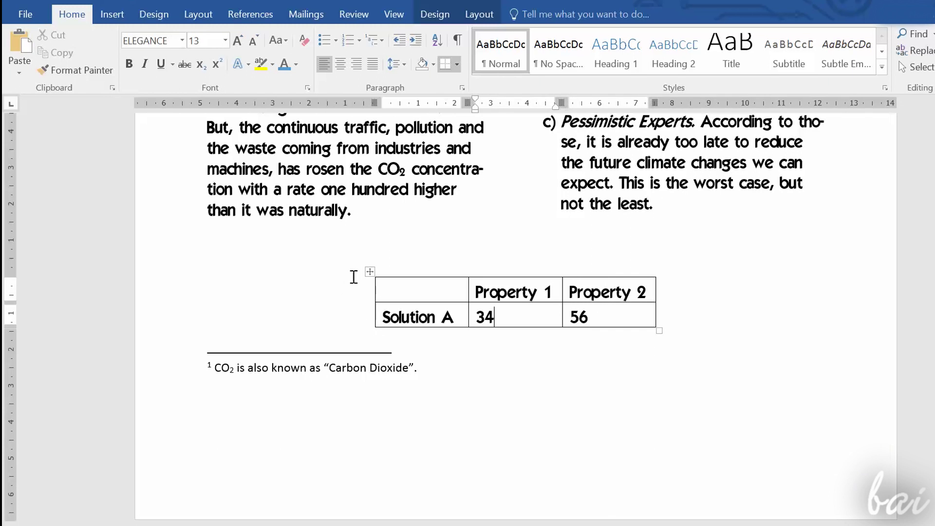
{"action": "mouse_move", "coordinate": [368, 269]}
{"action": "left_mouse_down"}
{"action": "mouse_move", "coordinate": [417, 235]}
{"action": "mouse_move", "coordinate": [371, 268]}
{"action": "mouse_move", "coordinate": [382, 259]}
{"action": "mouse_move", "coordinate": [368, 256]}
{"action": "left_mouse_up"}
Add a new last column, widen it, and start its header with 'P'.
{"action": "left_click", "coordinate": [656, 255]}
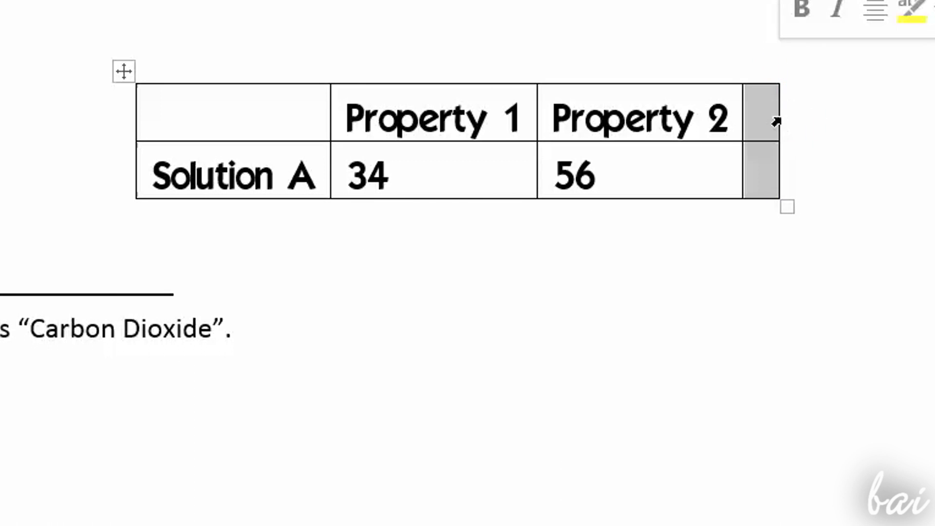
{"action": "left_click_drag", "start_coordinate": [777, 114], "coordinate": [828, 112]}
{"action": "left_click_drag", "start_coordinate": [735, 176], "coordinate": [824, 173]}
{"action": "left_click_drag", "start_coordinate": [824, 113], "coordinate": [898, 109]}
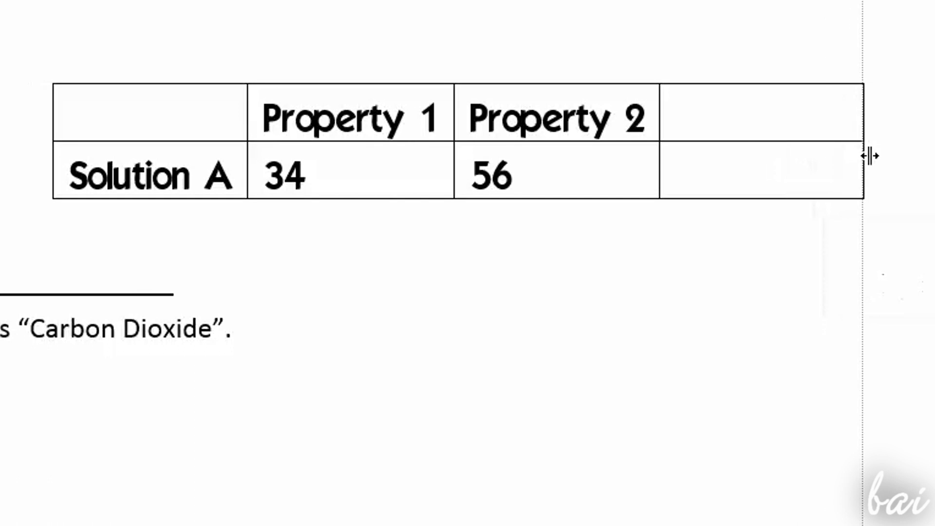
{"action": "left_click", "coordinate": [723, 129]}
{"action": "type", "text": "Property 3"}
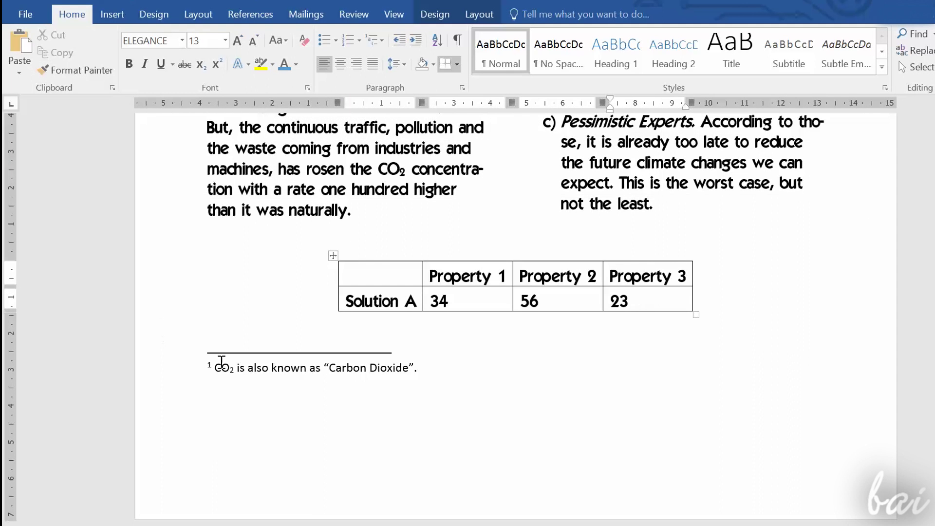
Insert a new row below the Solution A row.
{"action": "left_click", "coordinate": [335, 316]}
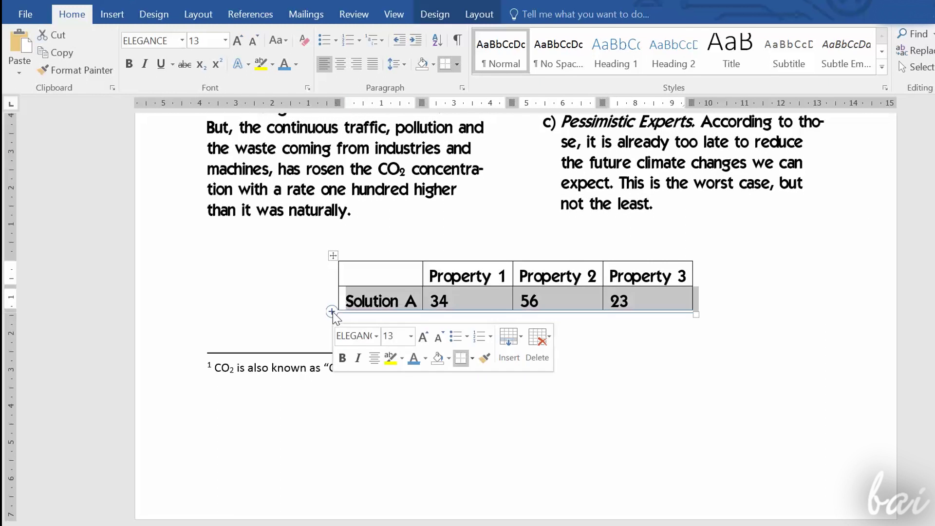
{"action": "left_click", "coordinate": [333, 311]}
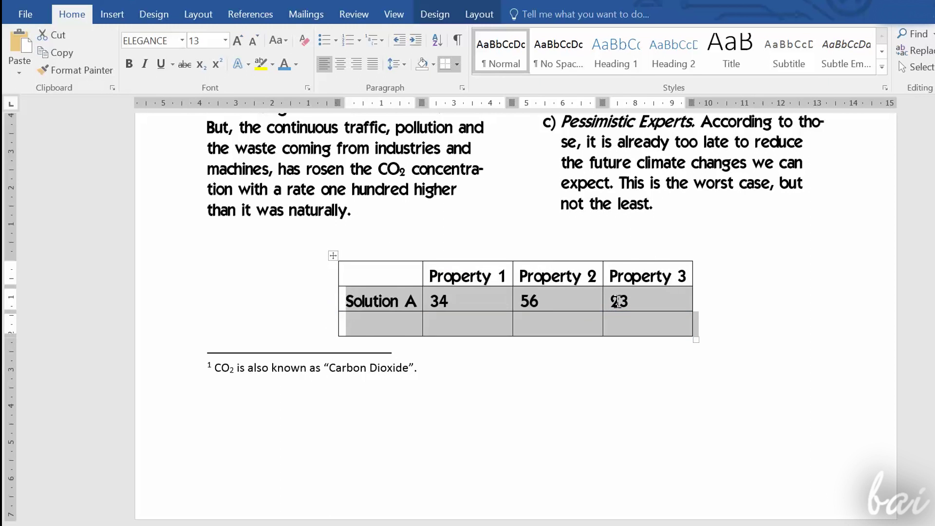
{"action": "left_click", "coordinate": [363, 328]}
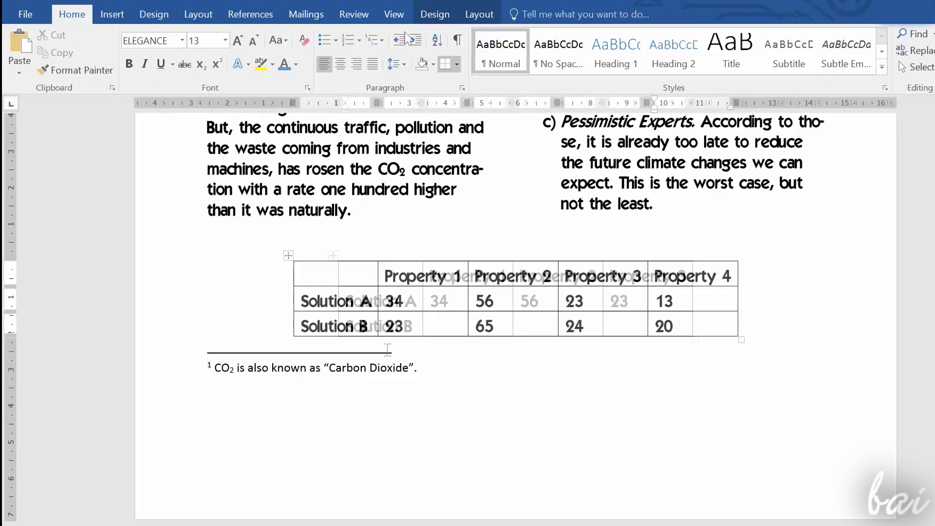
{"action": "left_click", "coordinate": [435, 13]}
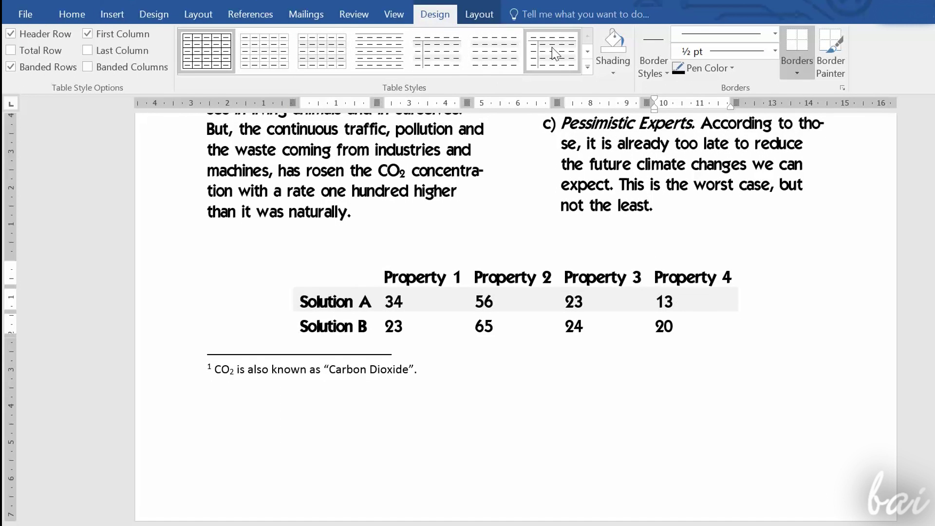
Shade the Property 1–4 header cells gold and change the number cells' alignment.
{"action": "left_click_drag", "start_coordinate": [400, 274], "coordinate": [674, 269]}
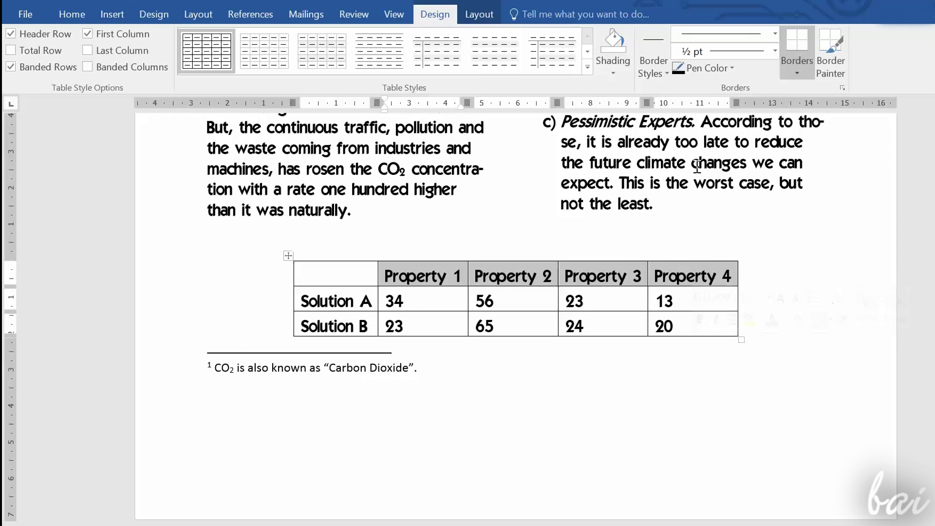
{"action": "left_click", "coordinate": [614, 73]}
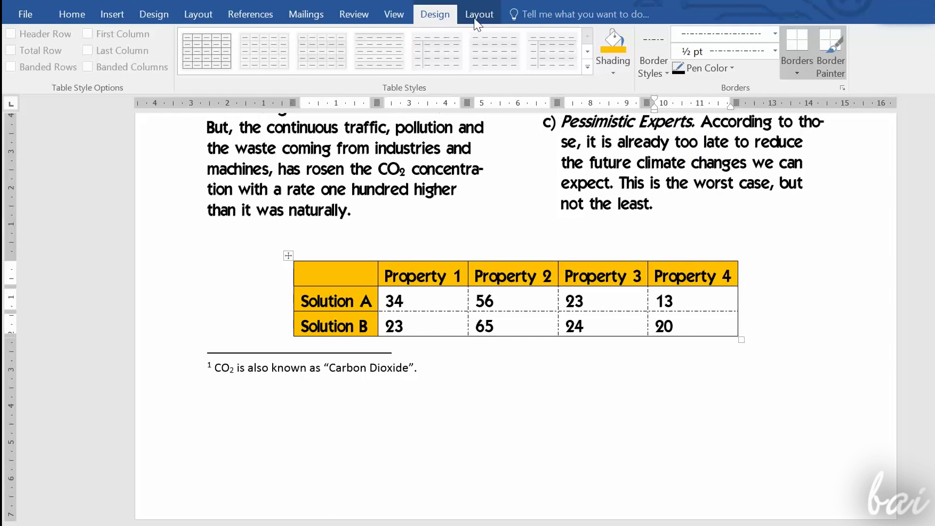
{"action": "left_click", "coordinate": [480, 15]}
{"action": "left_click_drag", "start_coordinate": [385, 297], "coordinate": [730, 329]}
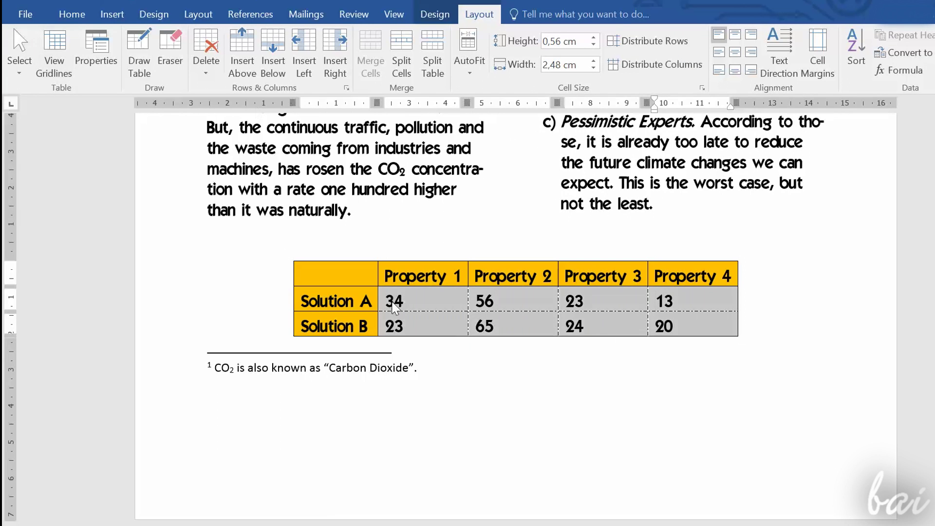
{"action": "left_click", "coordinate": [736, 35]}
{"action": "left_click", "coordinate": [751, 36]}
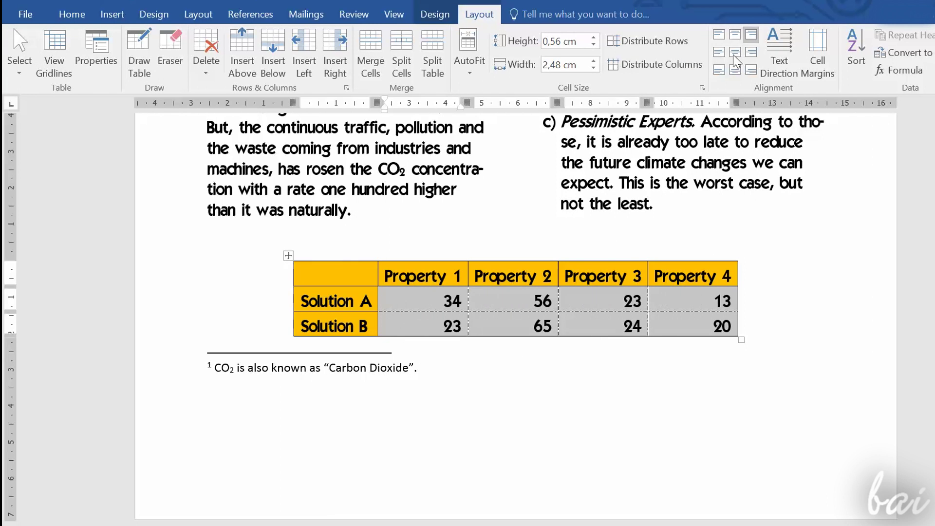
{"action": "left_click", "coordinate": [720, 53]}
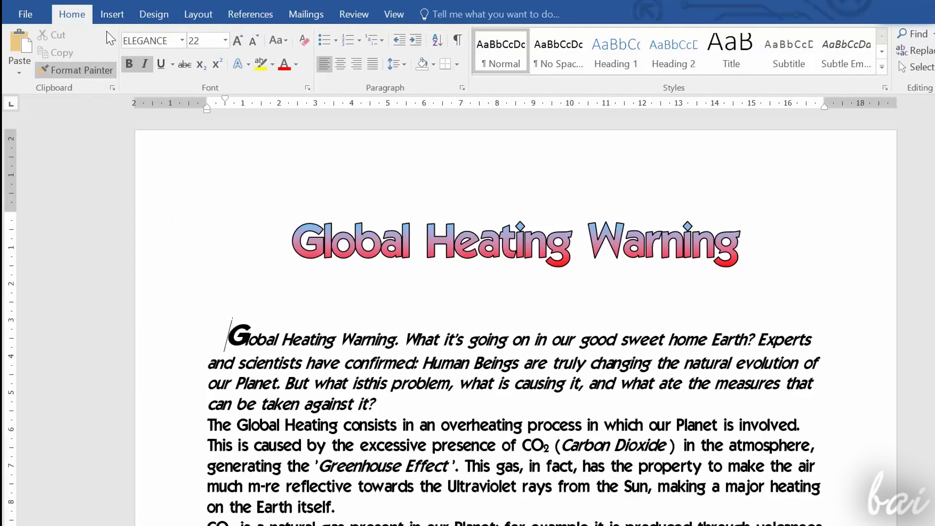
Insert the lightning photo foto_cieli_011.jpg and shrink it by a corner handle.
{"action": "left_click", "coordinate": [117, 14]}
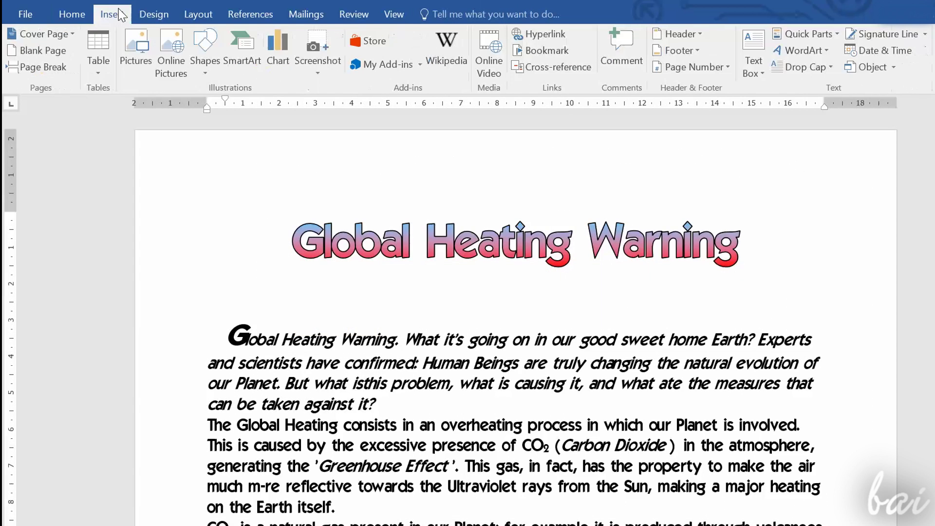
{"action": "left_click", "coordinate": [132, 60]}
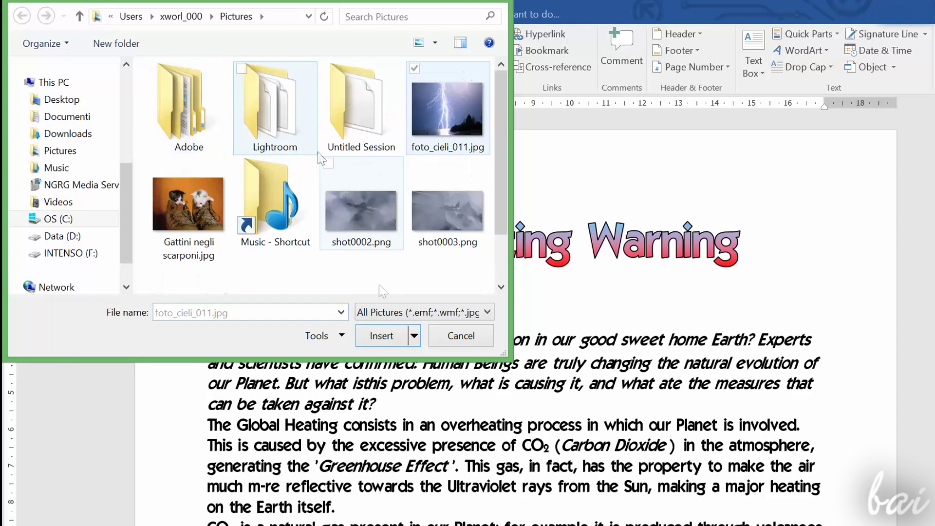
{"action": "left_click", "coordinate": [382, 336]}
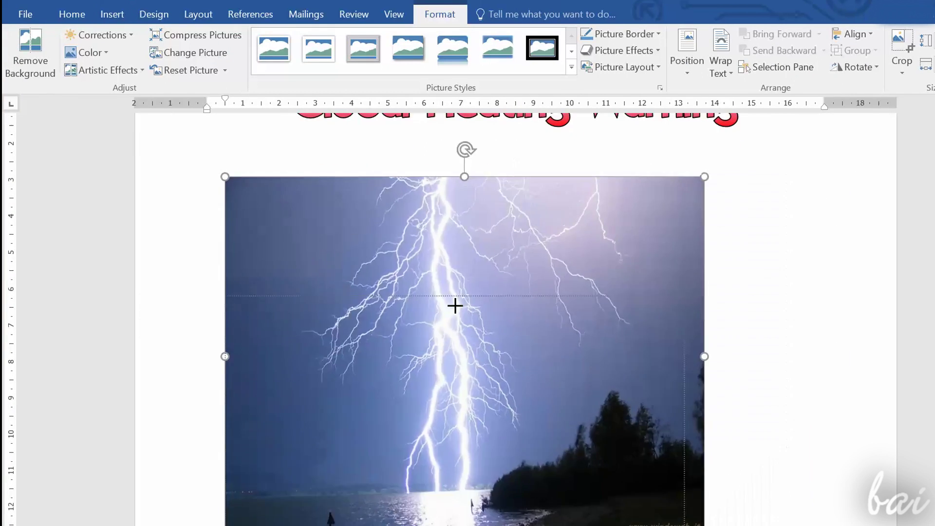
{"action": "left_click_drag", "start_coordinate": [609, 464], "coordinate": [453, 341]}
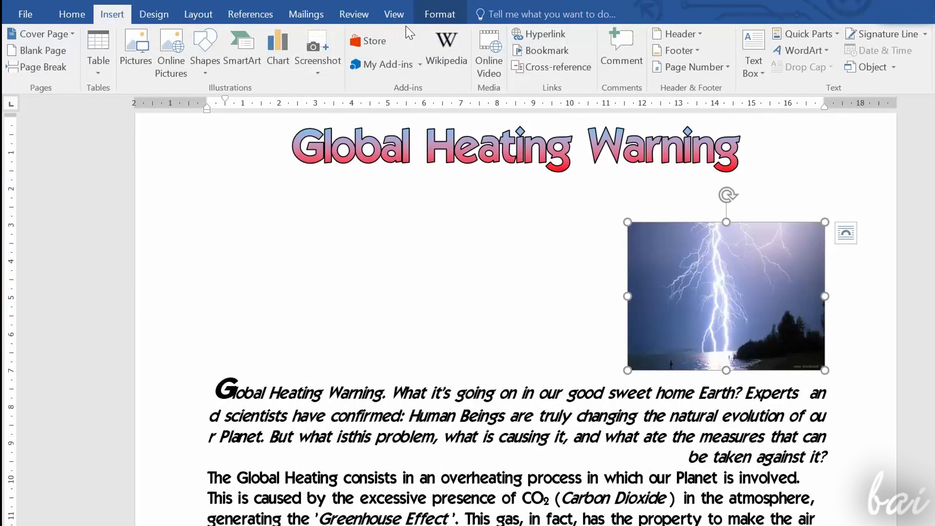
Check the picture's Corrections options and move it just before "on the Earth itself.".
{"action": "left_click", "coordinate": [423, 20]}
{"action": "left_click", "coordinate": [97, 34]}
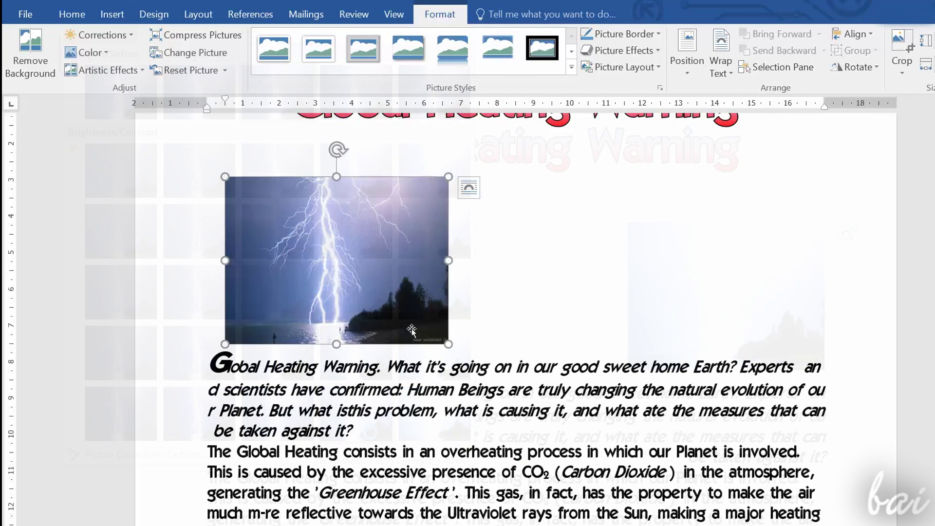
{"action": "scroll", "coordinate": [299, 223], "scroll_direction": "down", "scroll_amount": 1}
{"action": "left_click_drag", "start_coordinate": [299, 223], "coordinate": [306, 290]}
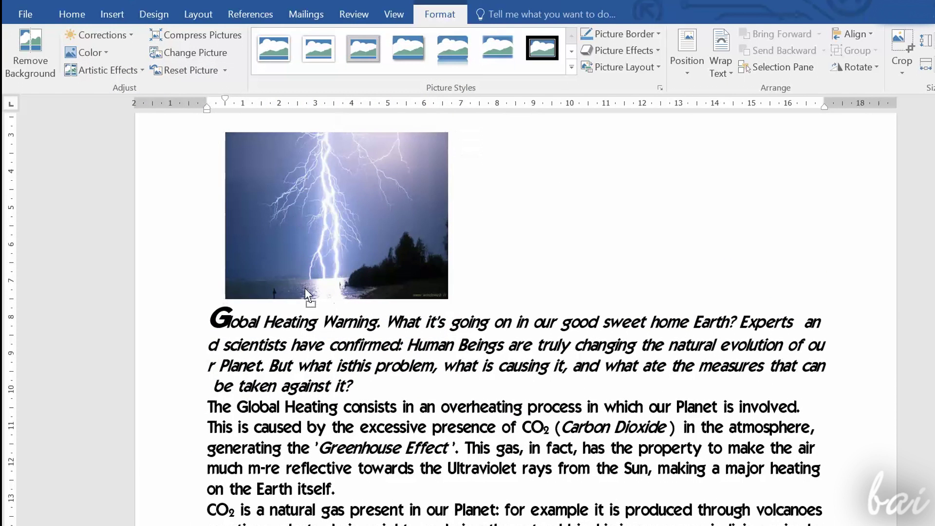
{"action": "left_click_drag", "start_coordinate": [218, 325], "coordinate": [364, 385]}
{"action": "left_click_drag", "start_coordinate": [454, 257], "coordinate": [358, 465]}
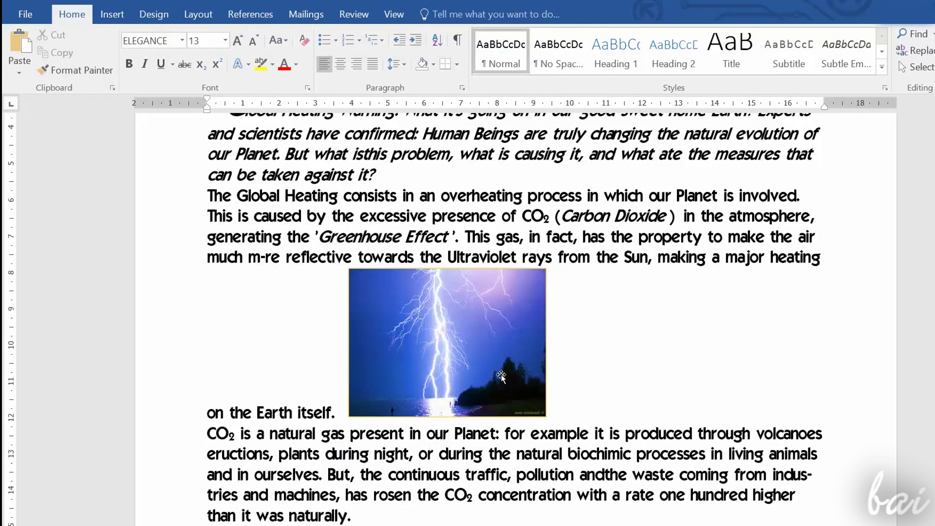
Align the lightning picture to the left margin and move it into the text.
{"action": "left_click", "coordinate": [486, 356]}
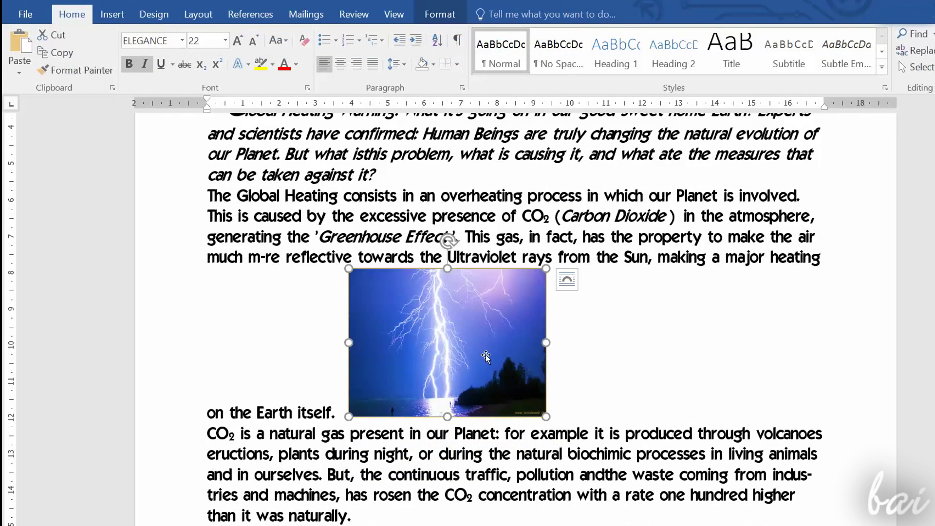
{"action": "left_click", "coordinate": [567, 279]}
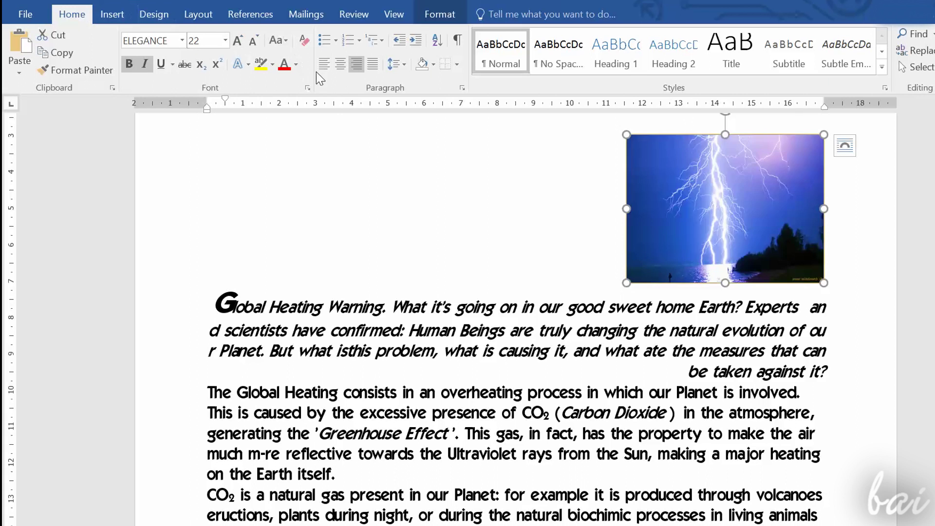
{"action": "left_click", "coordinate": [324, 64]}
{"action": "left_click_drag", "start_coordinate": [311, 209], "coordinate": [376, 322]}
{"action": "left_click_drag", "start_coordinate": [458, 329], "coordinate": [344, 452]}
{"action": "left_click", "coordinate": [343, 452]}
{"action": "scroll", "coordinate": [447, 300], "scroll_direction": "down", "scroll_amount": 1}
{"action": "mouse_move", "coordinate": [447, 300]}
{"action": "left_mouse_down"}
{"action": "mouse_move", "coordinate": [511, 301]}
{"action": "mouse_move", "coordinate": [443, 301]}
{"action": "left_mouse_up"}
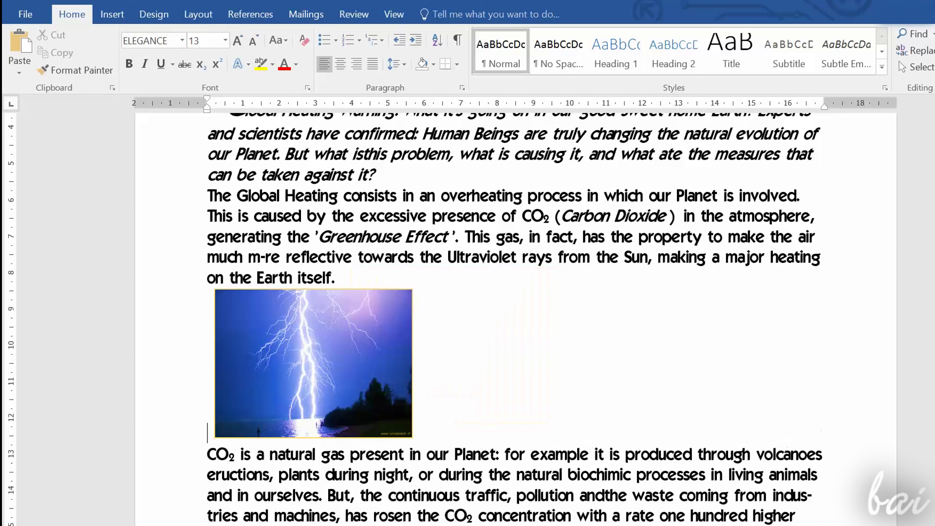
Set Square text wrapping on the picture and reposition it within the Overheating paragraph.
{"action": "left_click", "coordinate": [304, 432]}
{"action": "left_click", "coordinate": [567, 279]}
{"action": "left_click", "coordinate": [610, 375]}
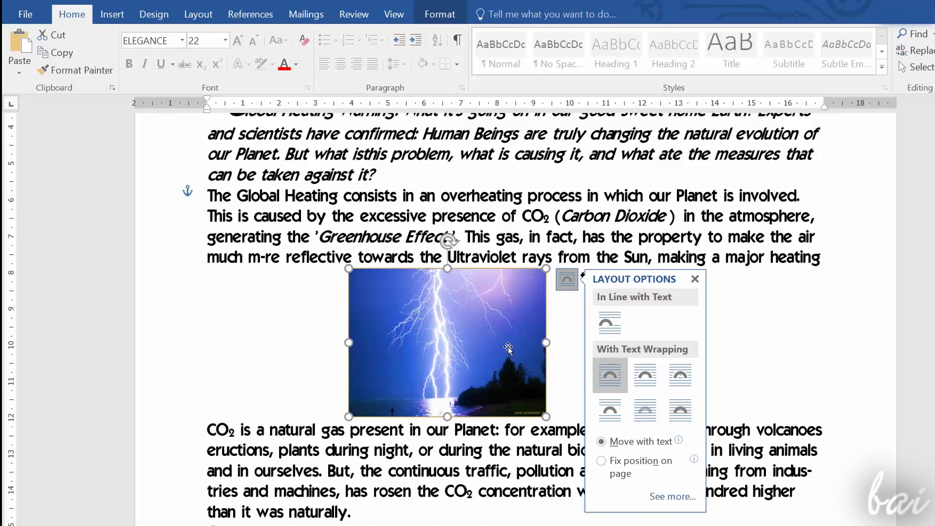
{"action": "left_click", "coordinate": [605, 249]}
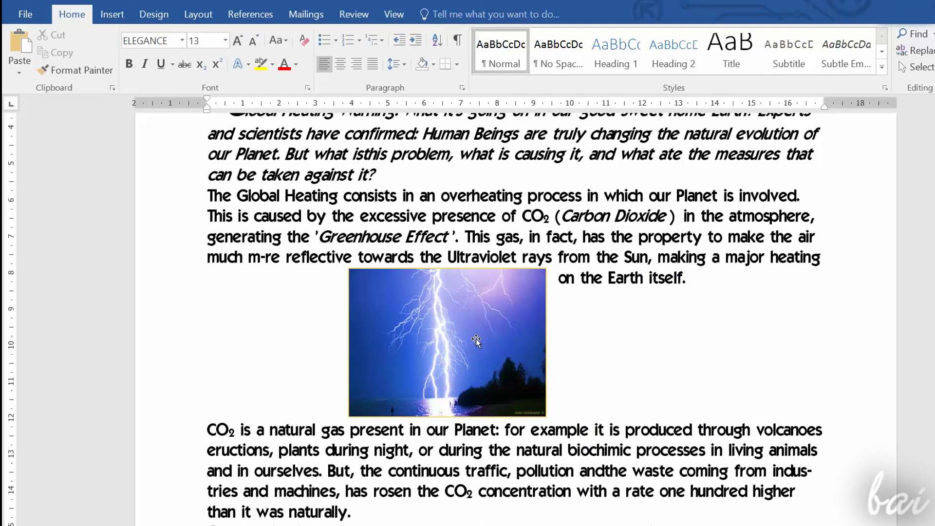
{"action": "scroll", "coordinate": [482, 370], "scroll_direction": "up", "scroll_amount": 1}
{"action": "left_click_drag", "start_coordinate": [485, 373], "coordinate": [440, 337]}
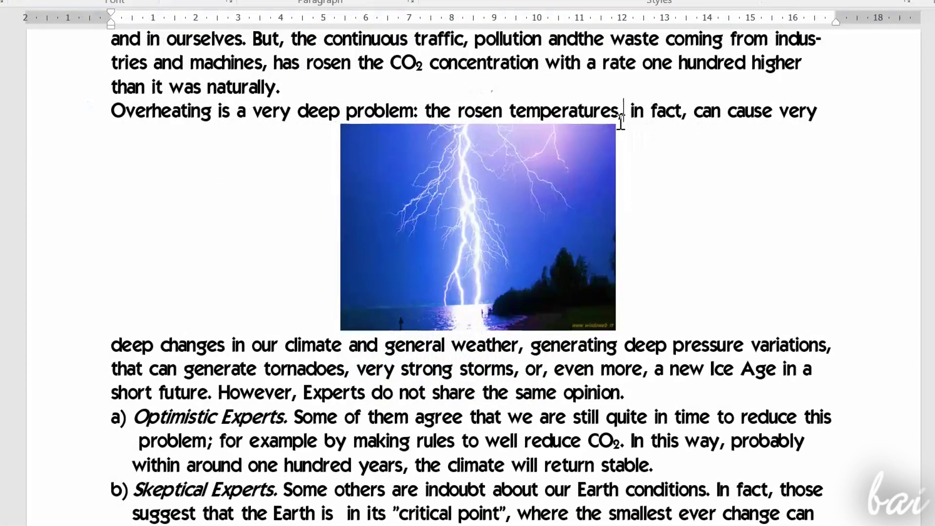
Resize and rotate the picture, then start its caption 'Figure 1: A powerful thunder.'.
{"action": "left_click", "coordinate": [603, 141]}
{"action": "left_click_drag", "start_coordinate": [606, 131], "coordinate": [495, 190]}
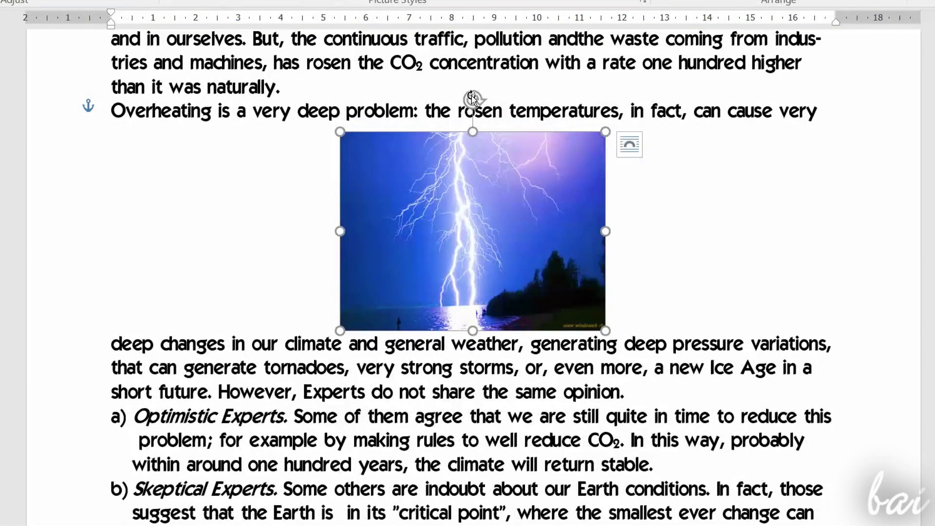
{"action": "left_click_drag", "start_coordinate": [472, 100], "coordinate": [447, 124]}
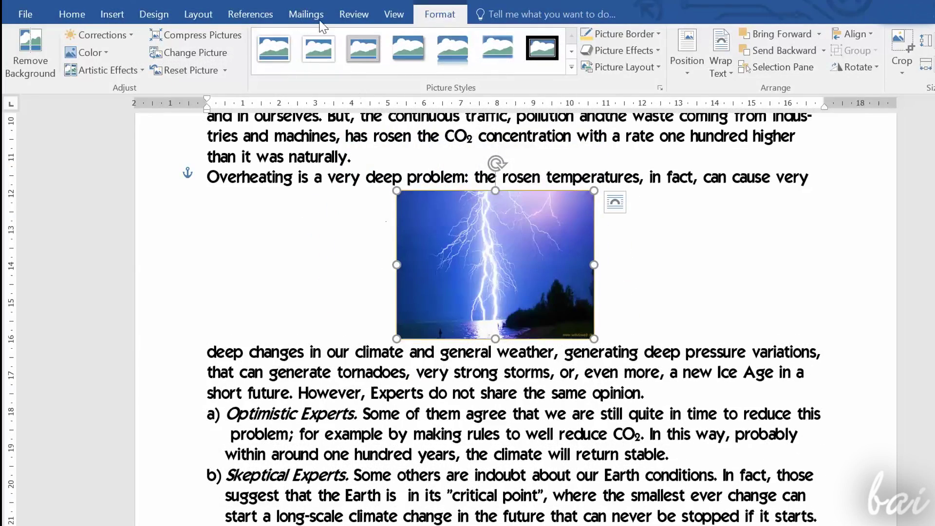
{"action": "left_click", "coordinate": [257, 18]}
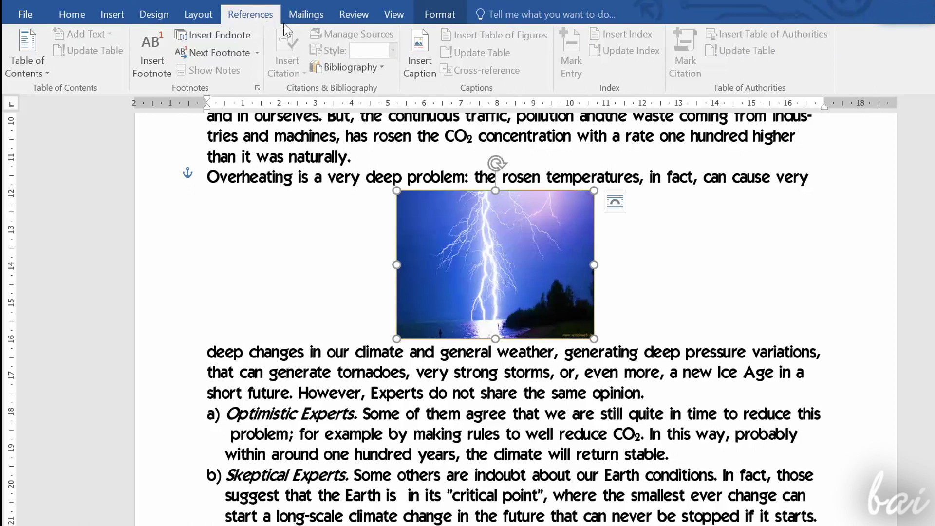
{"action": "left_click", "coordinate": [421, 51]}
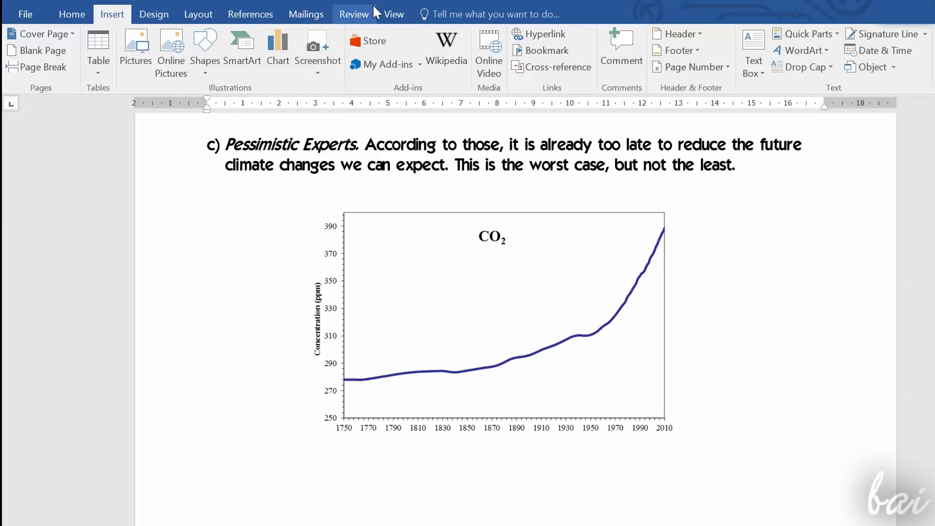
Draw a red arrow line at the chart's top right, aimed at the CO2 curve's peak.
{"action": "left_click", "coordinate": [204, 53]}
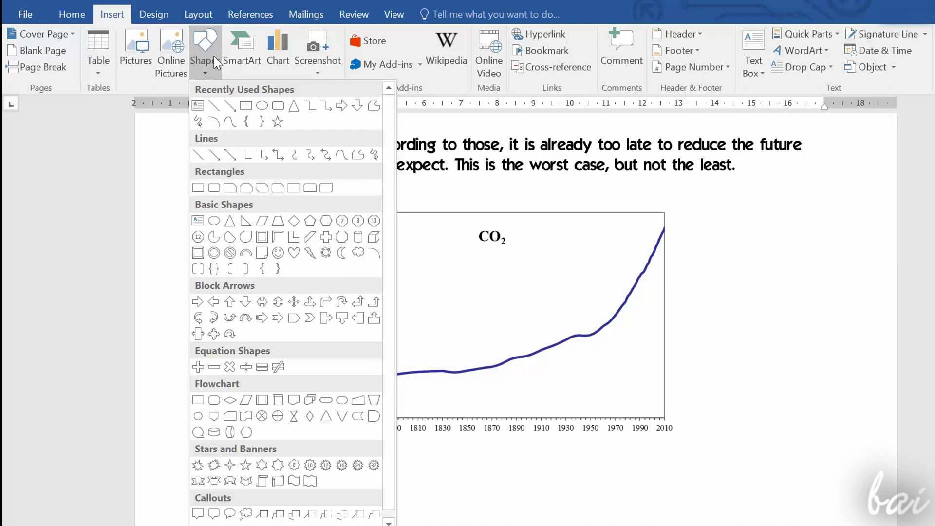
{"action": "left_click", "coordinate": [233, 107]}
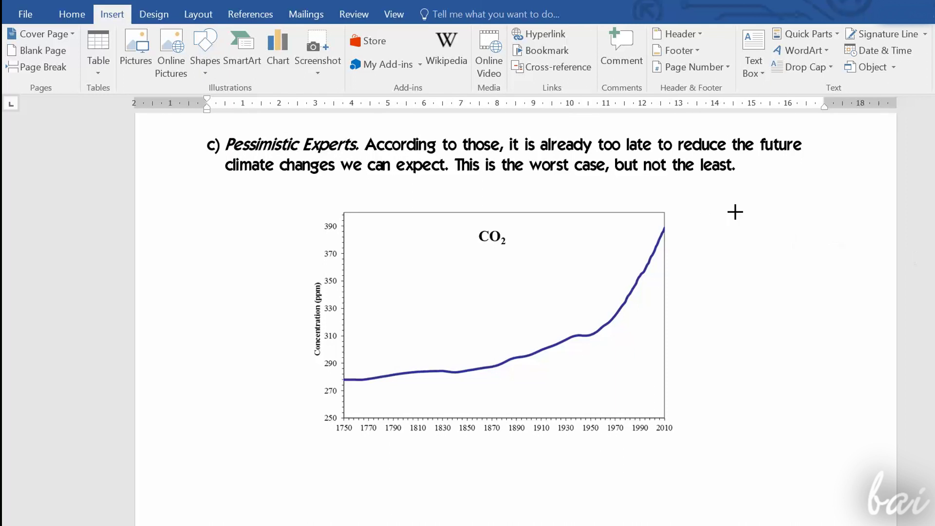
{"action": "left_click_drag", "start_coordinate": [681, 250], "coordinate": [731, 206]}
{"action": "mouse_move", "coordinate": [685, 226]}
{"action": "left_mouse_down"}
{"action": "mouse_move", "coordinate": [674, 270]}
{"action": "mouse_move", "coordinate": [680, 236]}
{"action": "left_mouse_up"}
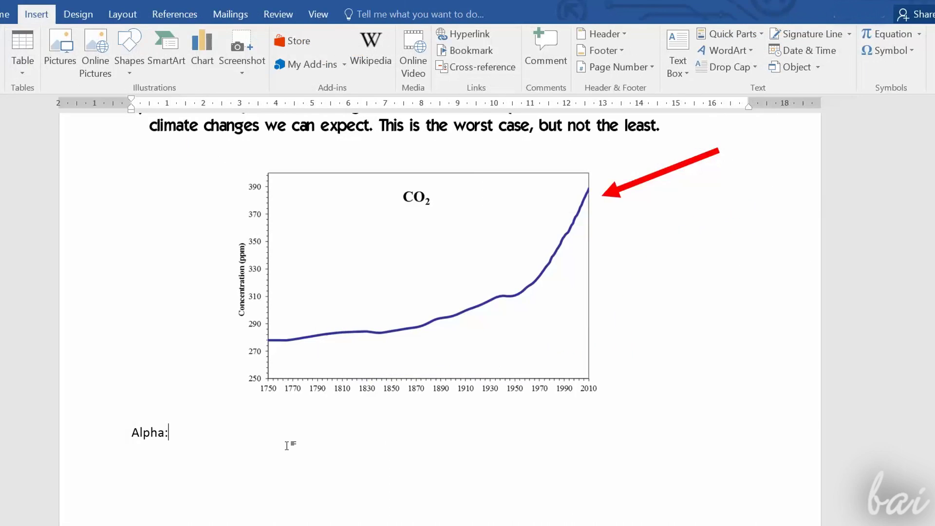
Insert α after 'Alpha:' via More Symbols and add the Area of Circle equation A = πr².
{"action": "left_click", "coordinate": [911, 51]}
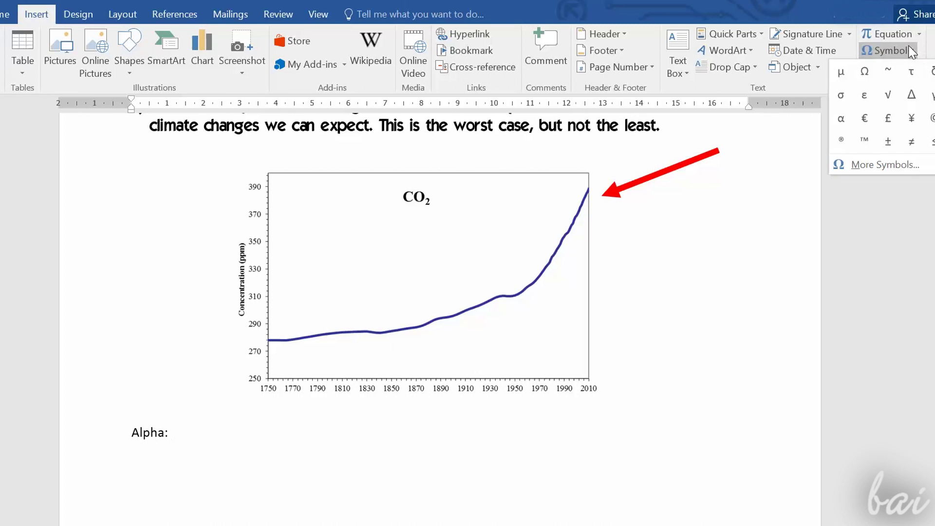
{"action": "left_click", "coordinate": [870, 161]}
{"action": "left_click", "coordinate": [558, 404]}
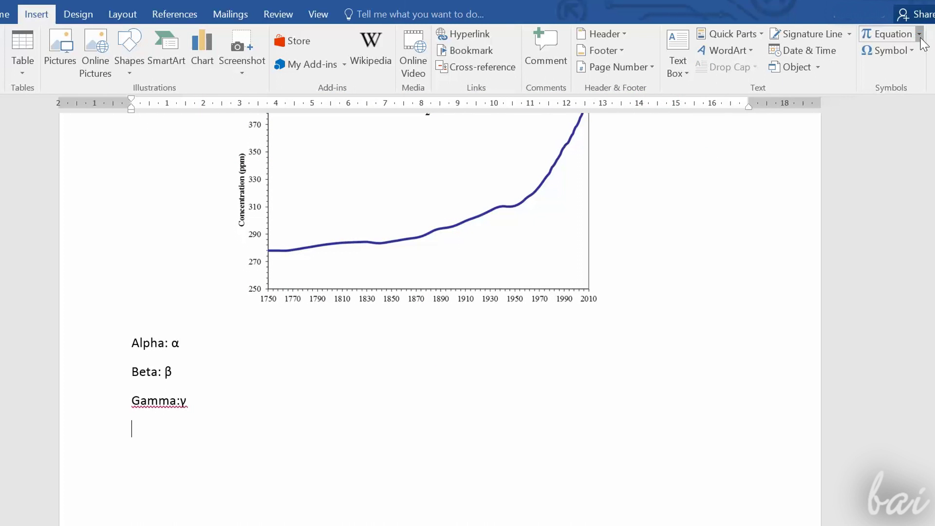
{"action": "left_click", "coordinate": [921, 39]}
{"action": "left_click", "coordinate": [682, 91]}
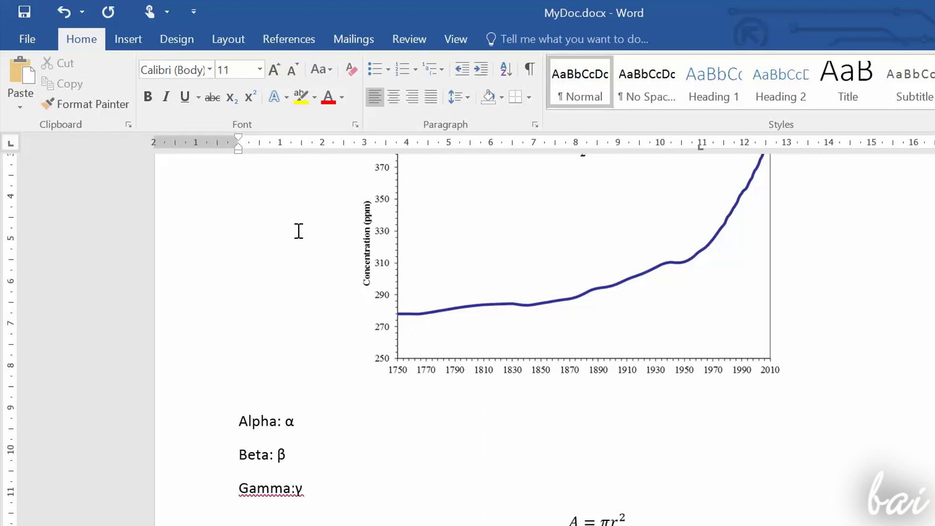
Save MyDoc.docx to the Desktop and bring up the Save as type list to pick PDF.
{"action": "left_click", "coordinate": [28, 39]}
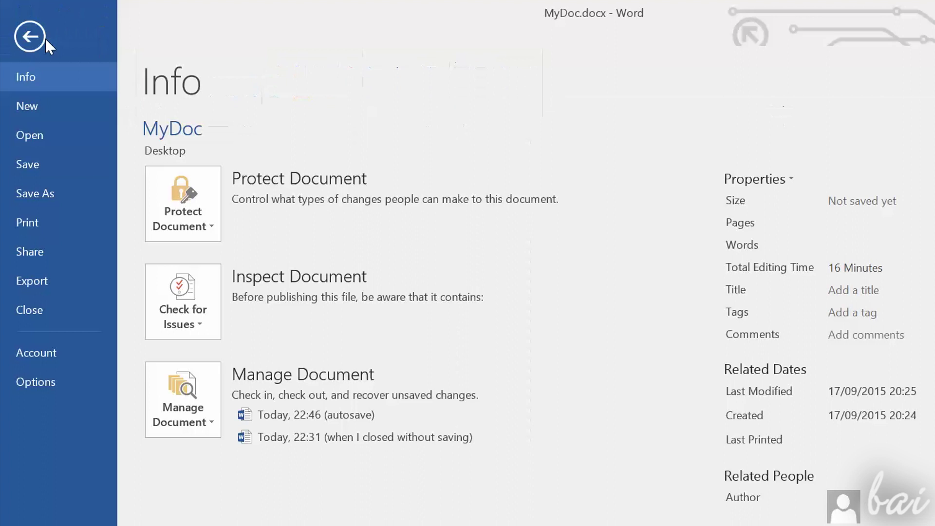
{"action": "left_click", "coordinate": [60, 194]}
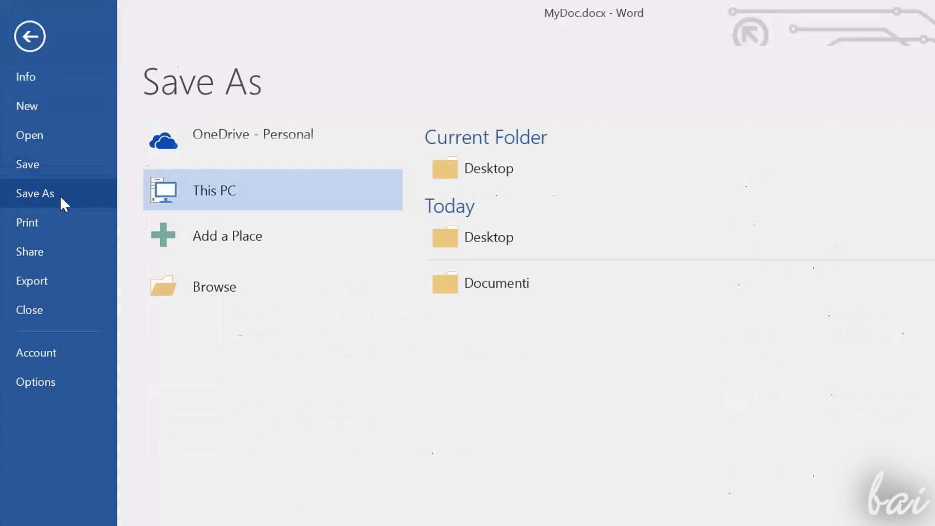
{"action": "left_click", "coordinate": [483, 177]}
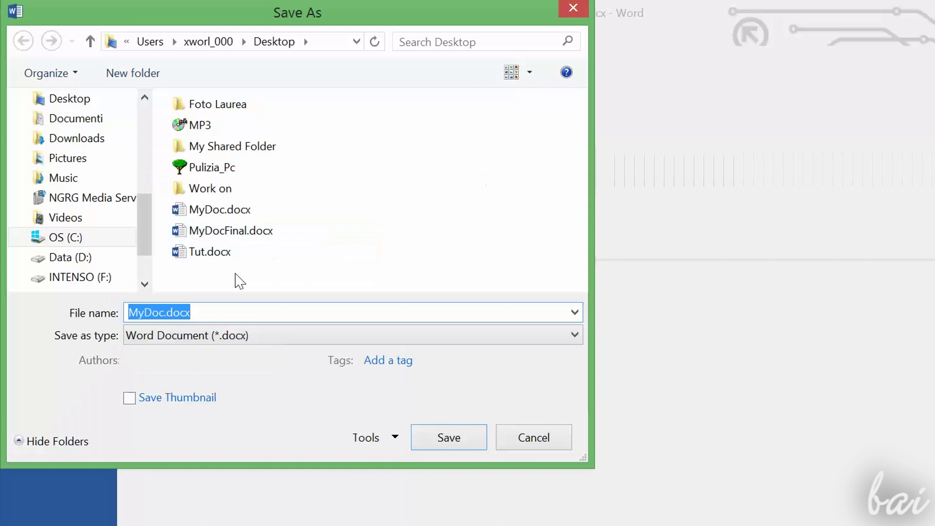
{"action": "left_click", "coordinate": [174, 314]}
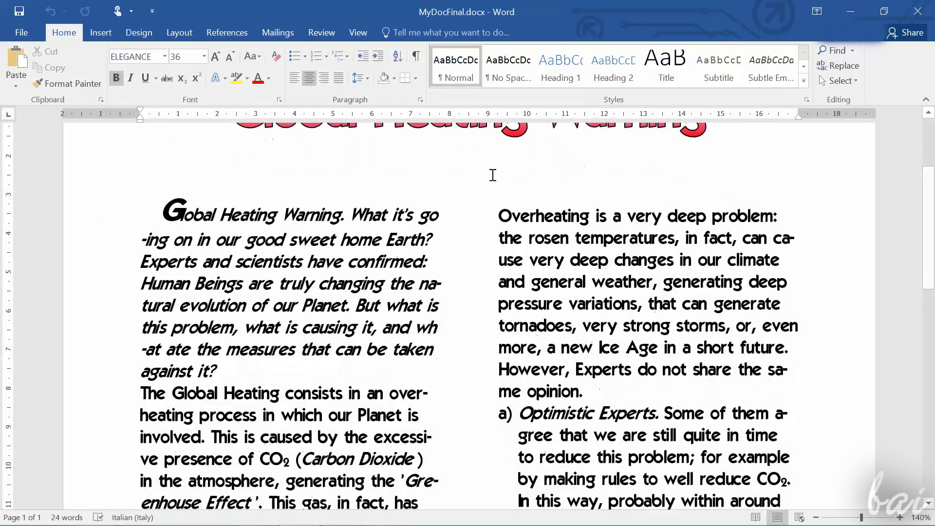
{"action": "scroll", "coordinate": [493, 174], "scroll_direction": "down", "scroll_amount": 3}
{"action": "scroll", "coordinate": [492, 174], "scroll_direction": "down", "scroll_amount": 12}
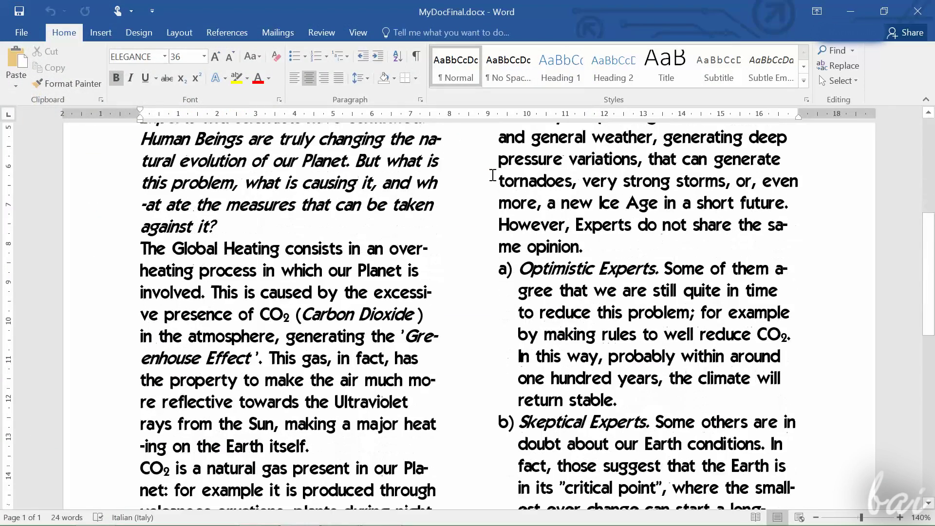
{"action": "scroll", "coordinate": [493, 175], "scroll_direction": "down", "scroll_amount": 3}
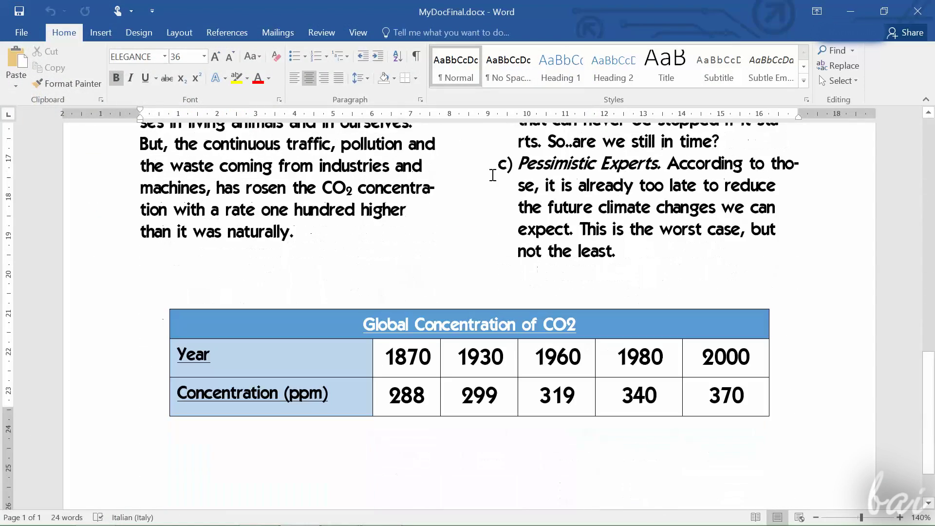
{"action": "scroll", "coordinate": [492, 174], "scroll_direction": "down", "scroll_amount": 2}
{"action": "scroll", "coordinate": [493, 174], "scroll_direction": "up", "scroll_amount": 4}
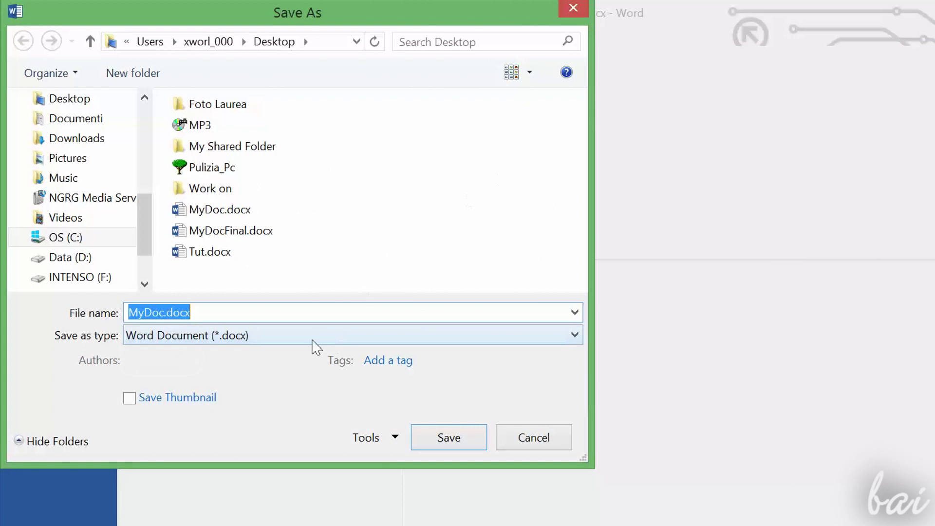
{"action": "left_click", "coordinate": [312, 340]}
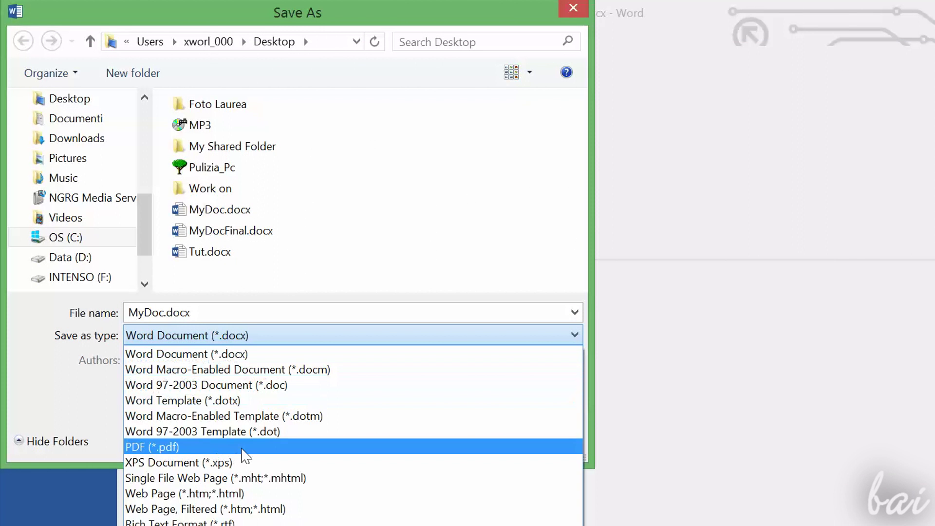